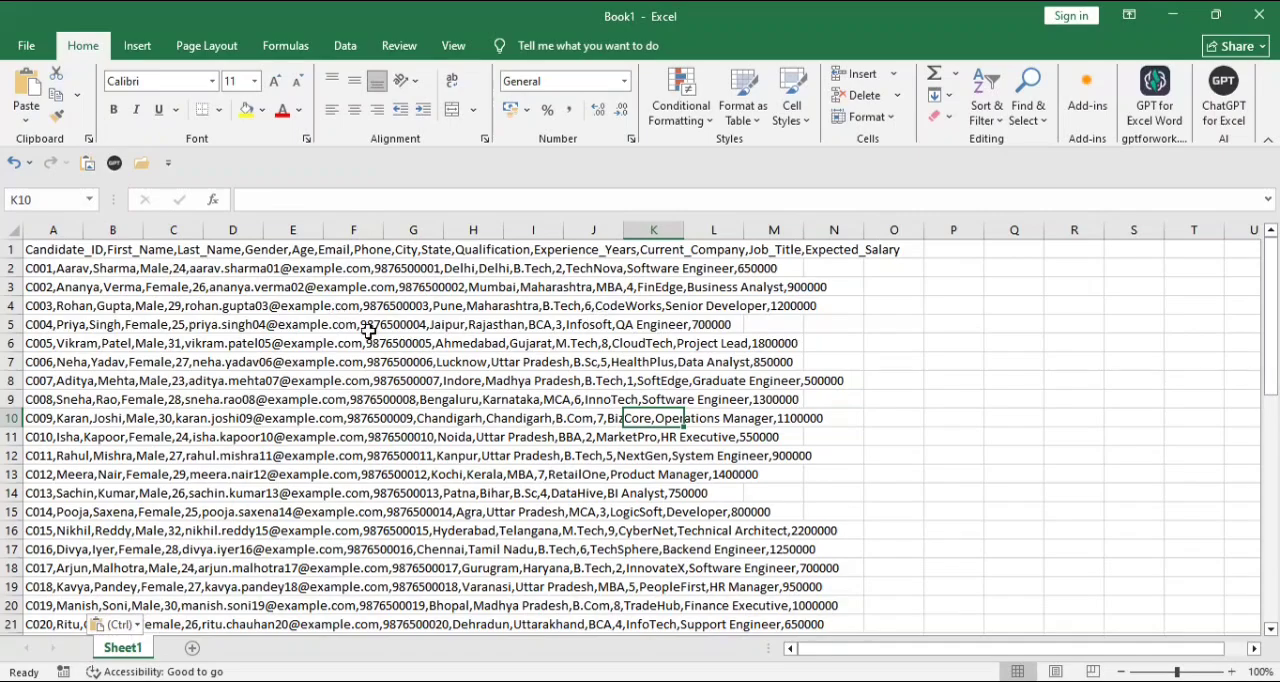
- Examine the comma-separated candidate records, checking which column holds them and how far the data range extends
{"action": "left_click", "coordinate": [272, 340]}
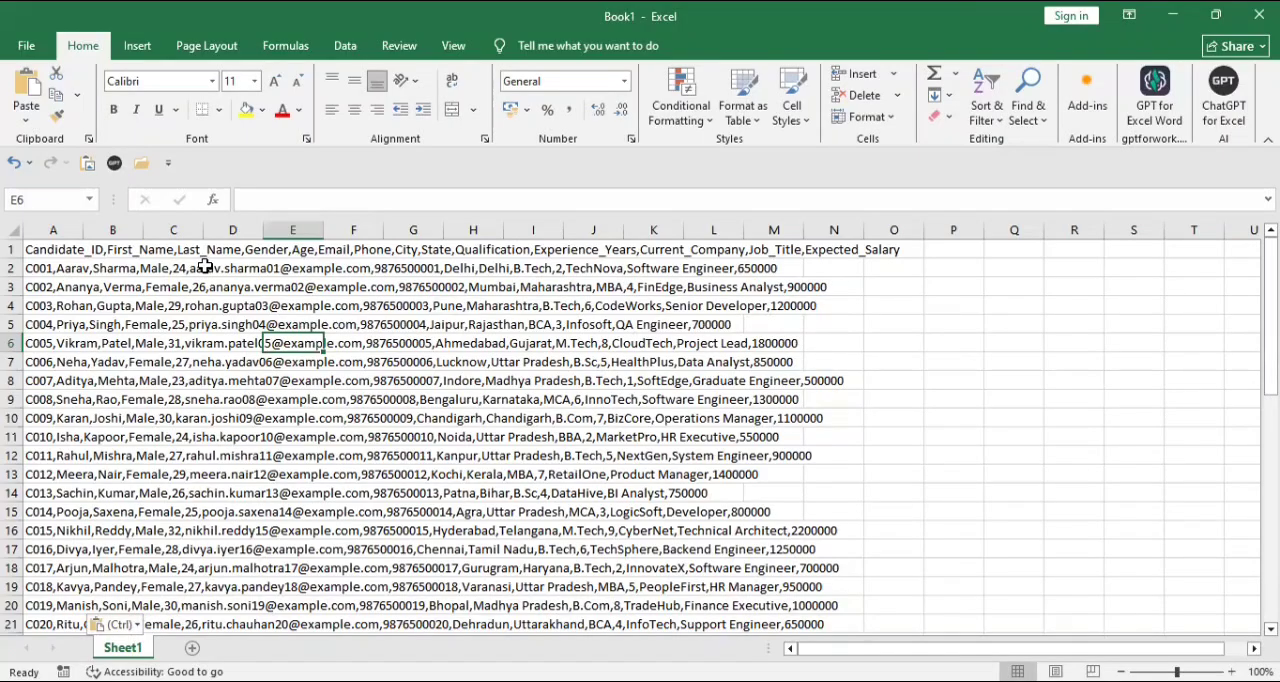
{"action": "left_click", "coordinate": [51, 247]}
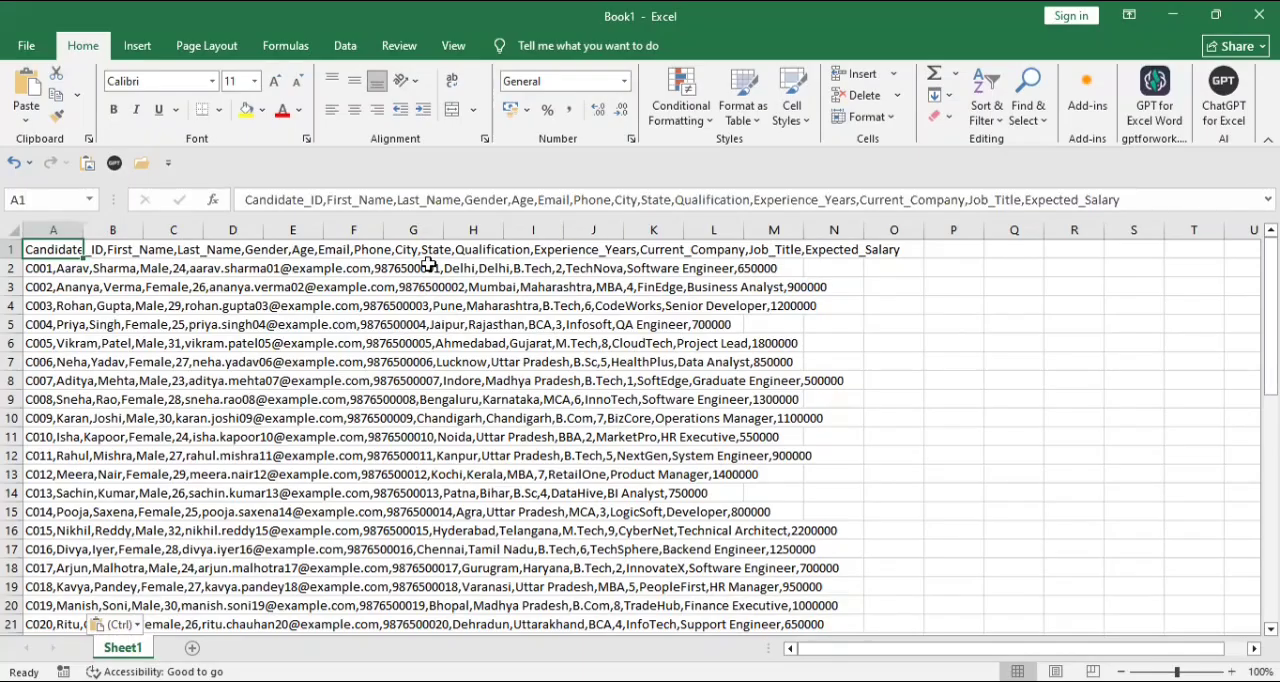
{"action": "left_click", "coordinate": [294, 231]}
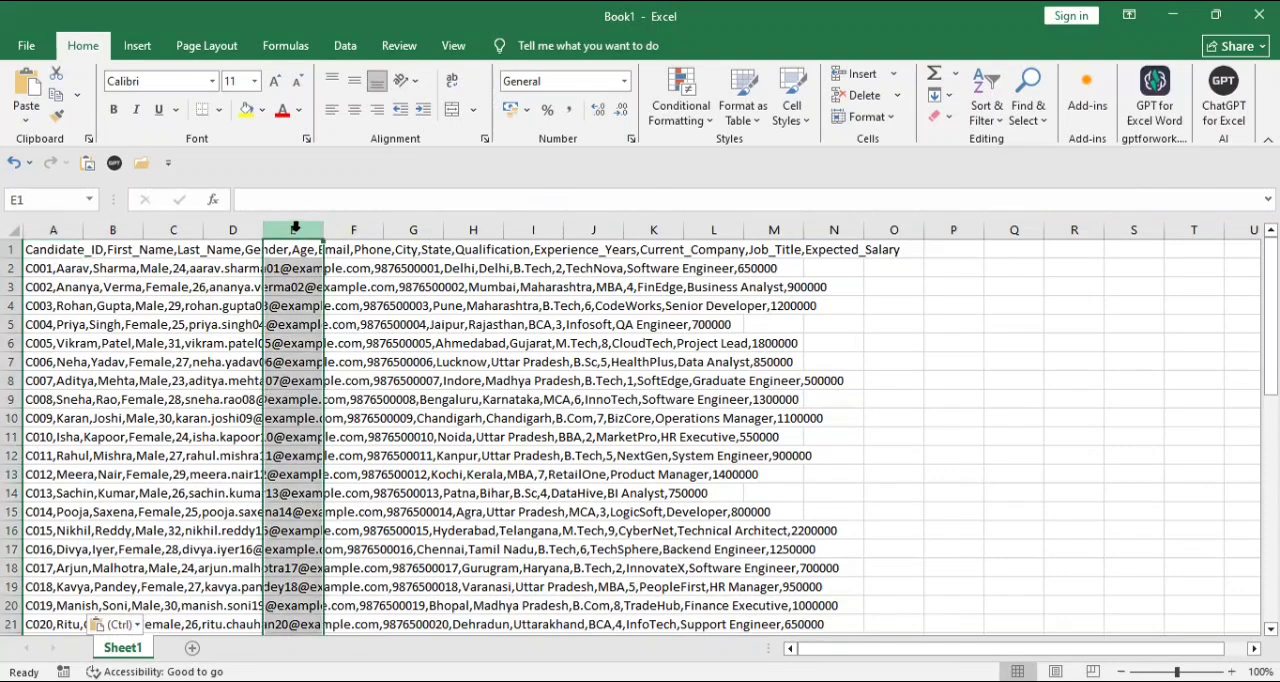
{"action": "left_click", "coordinate": [67, 318]}
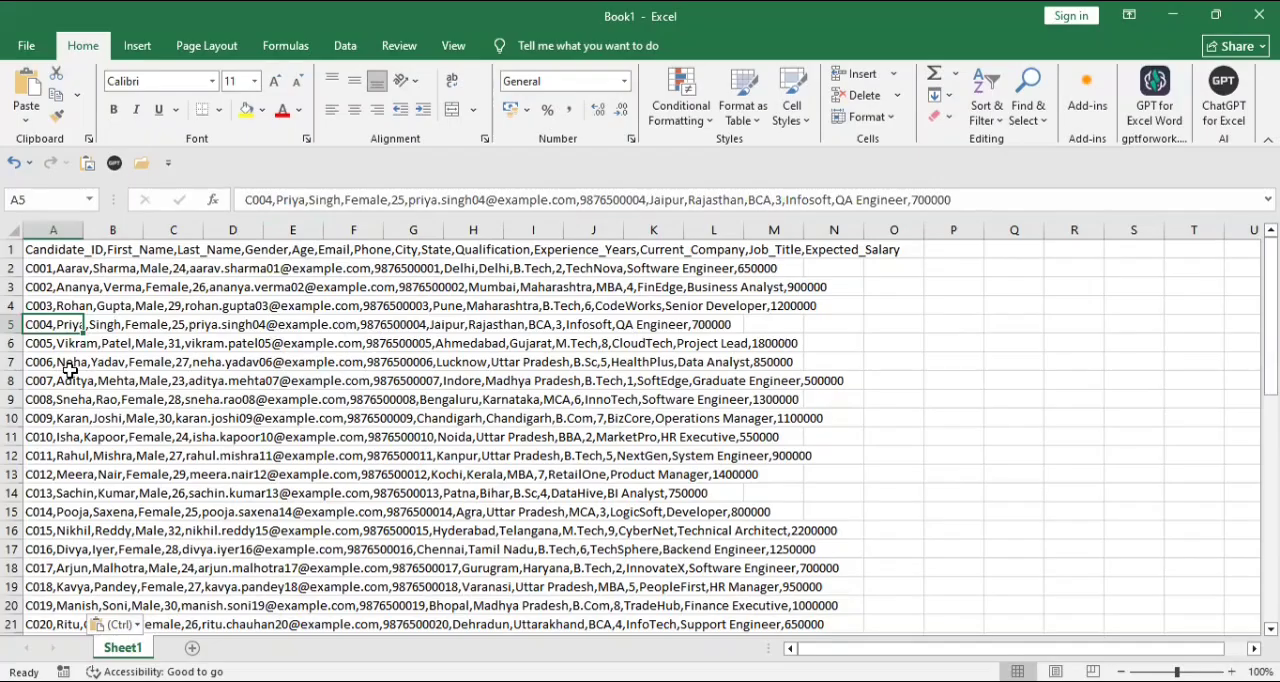
{"action": "left_click", "coordinate": [55, 249]}
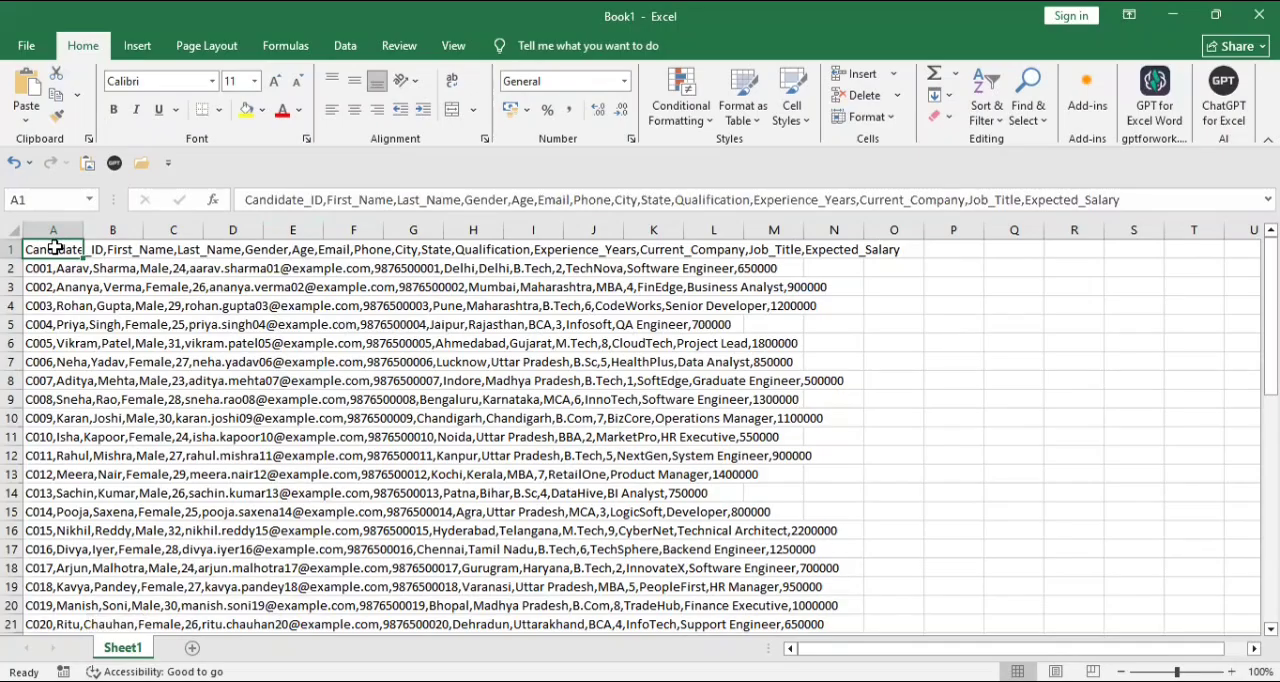
{"action": "key", "text": "ctrl+shift+Down"}
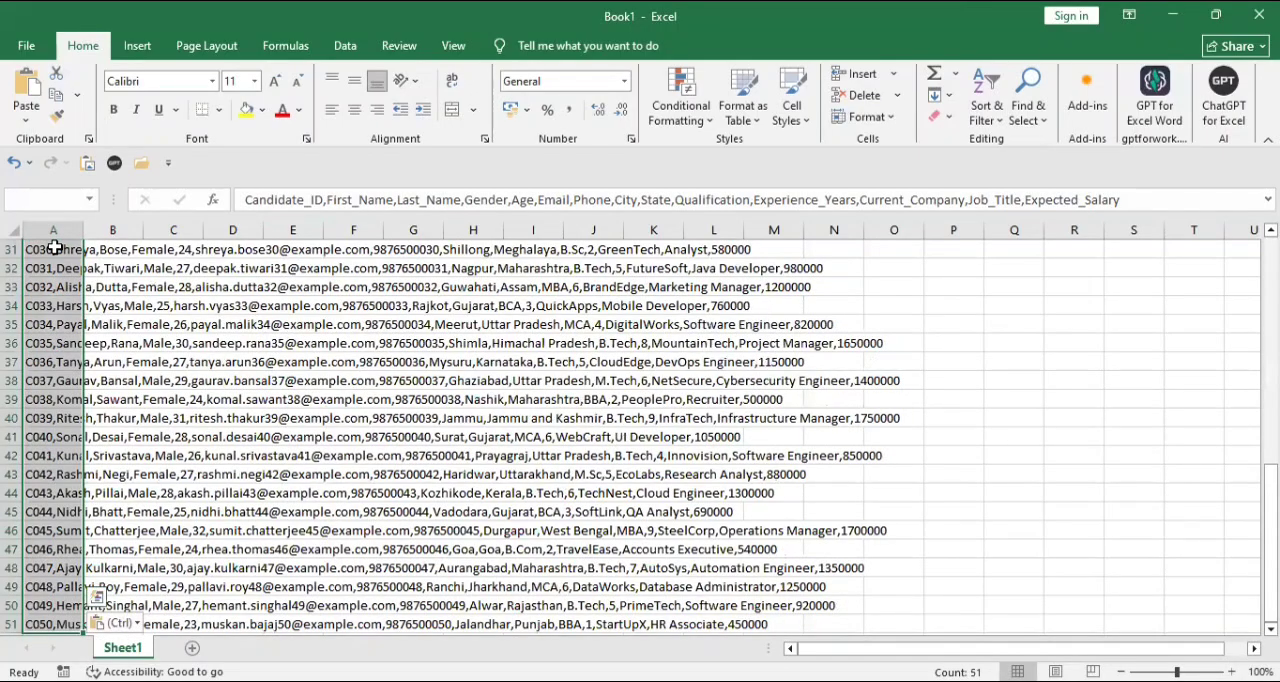
{"action": "left_click", "coordinate": [58, 251]}
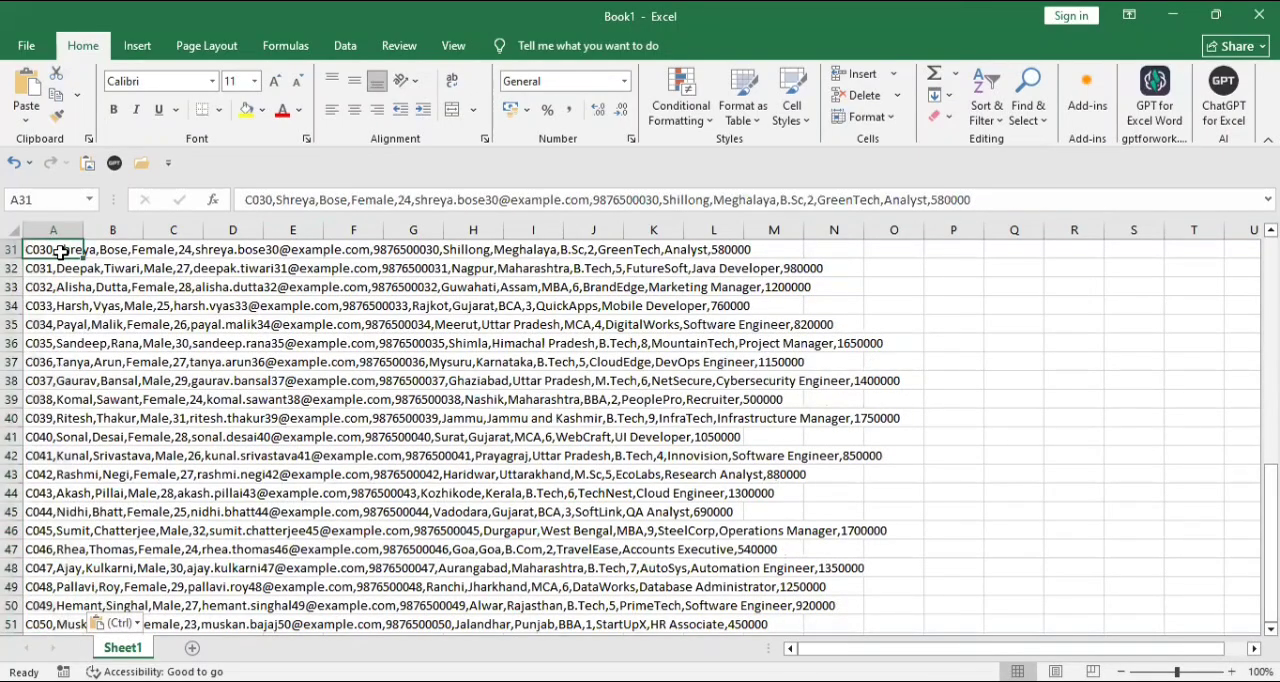
{"action": "key", "text": "ctrl+Home"}
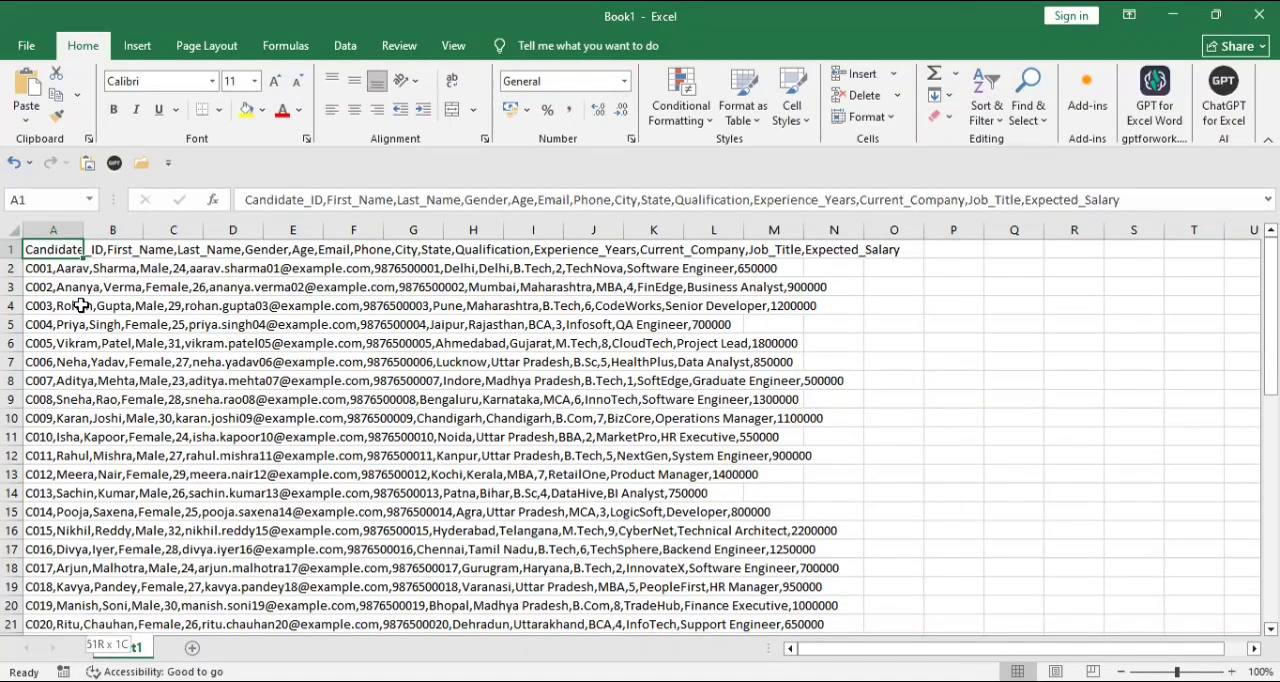
{"action": "key", "text": "ctrl+shift+Down"}
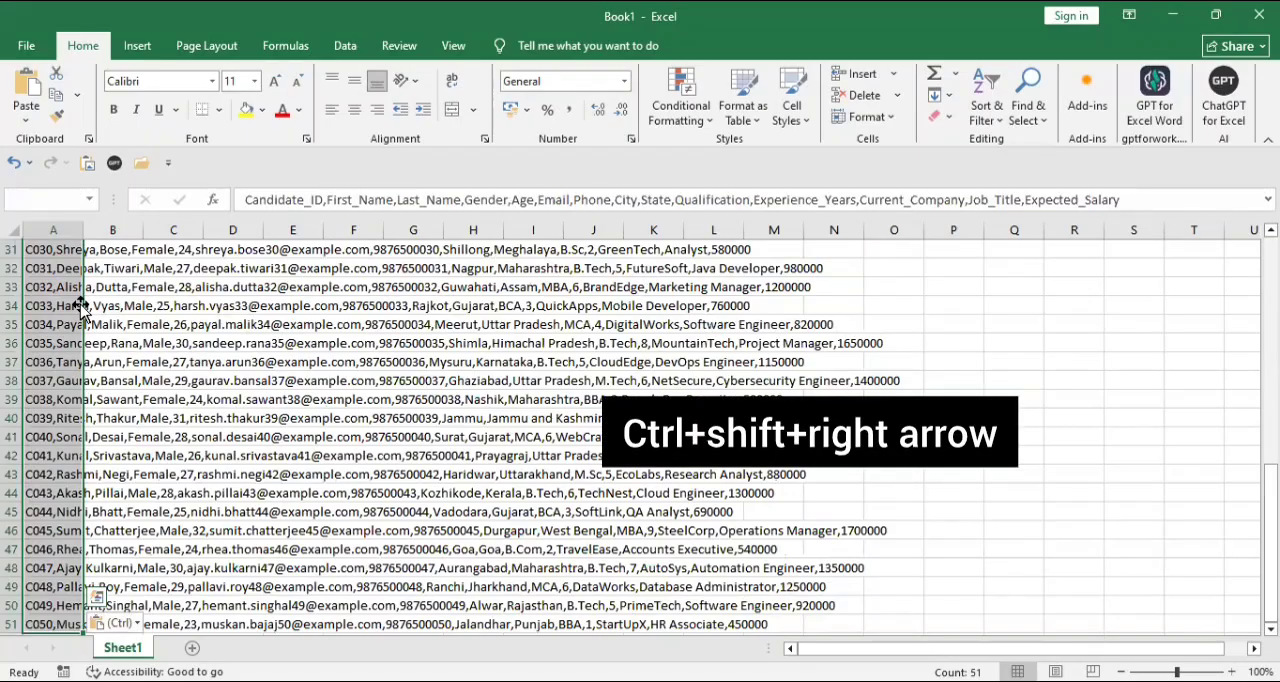
{"action": "key", "text": "ctrl+shift+Right"}
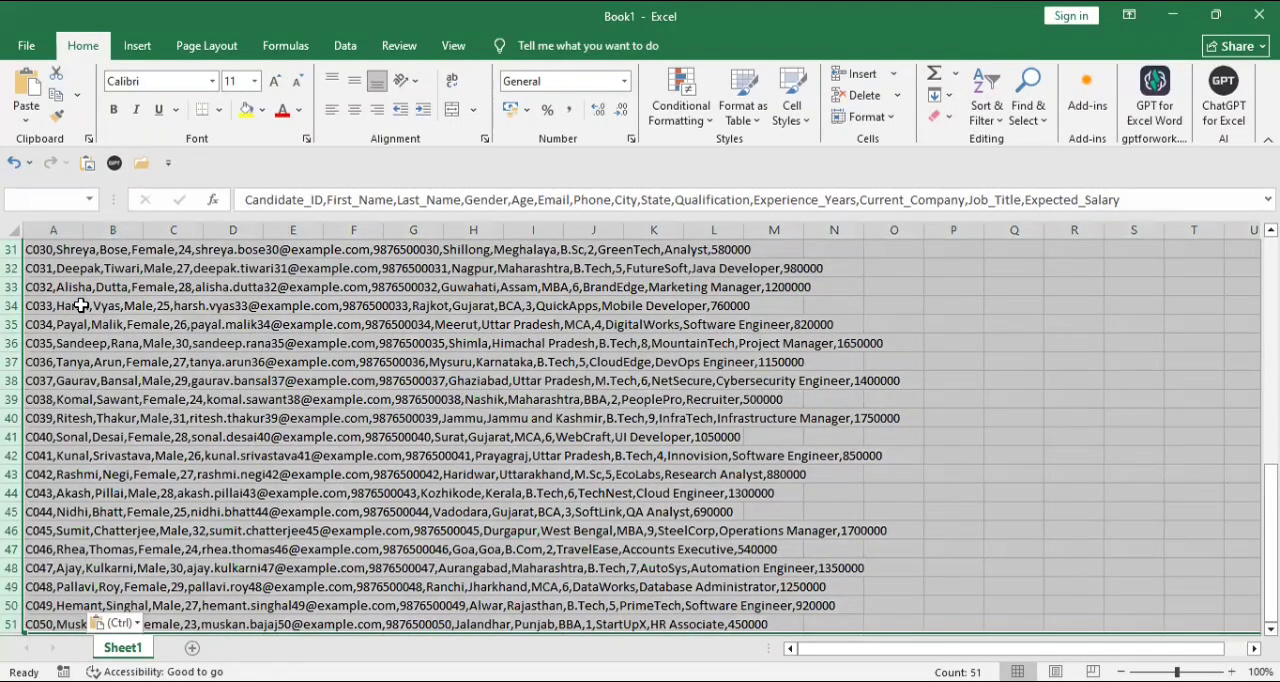
- Split the candidate records in A1:A51 into separate columns with Text to Columns, as Delimited data with Comma as the only delimiter
{"action": "key", "text": "ctrl+Home"}
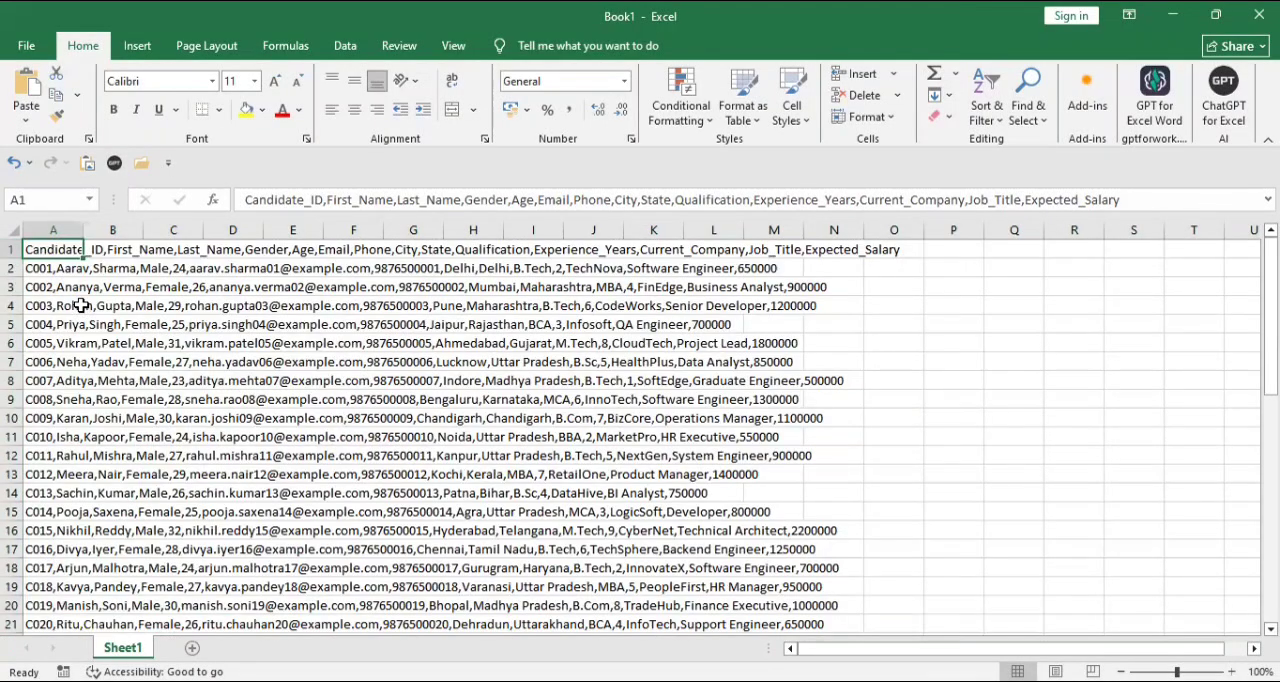
{"action": "key", "text": "ctrl+shift+Down"}
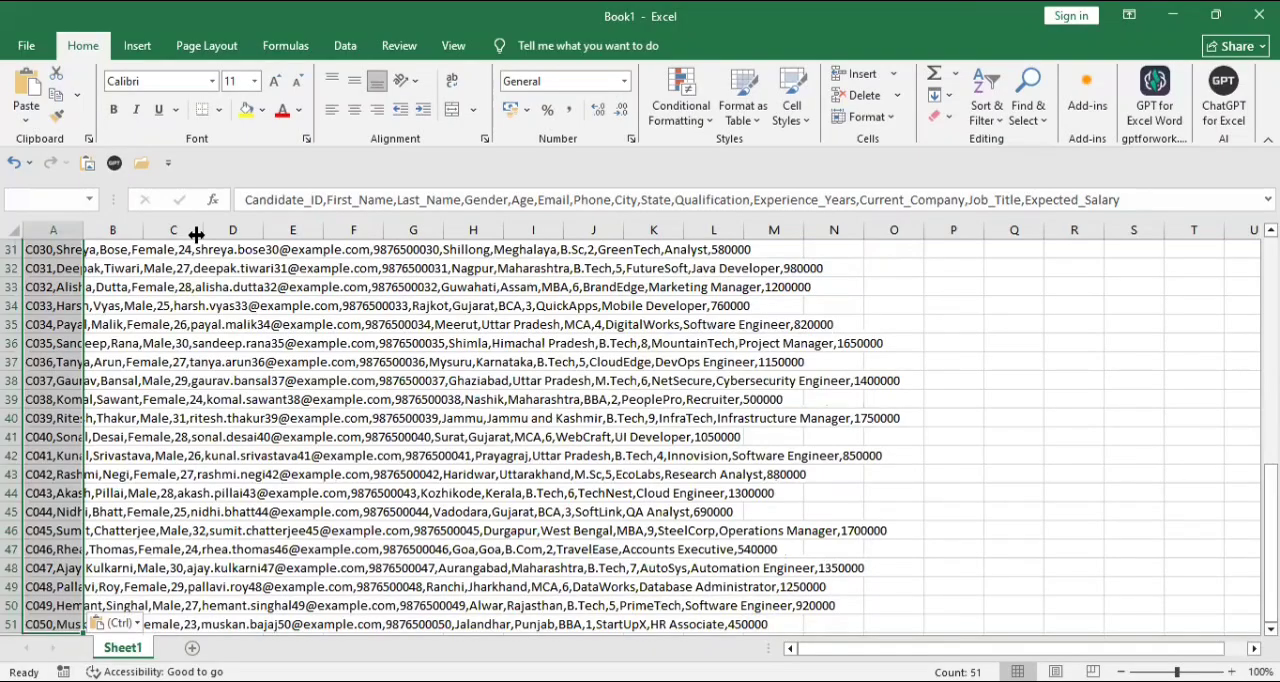
{"action": "left_click", "coordinate": [345, 47]}
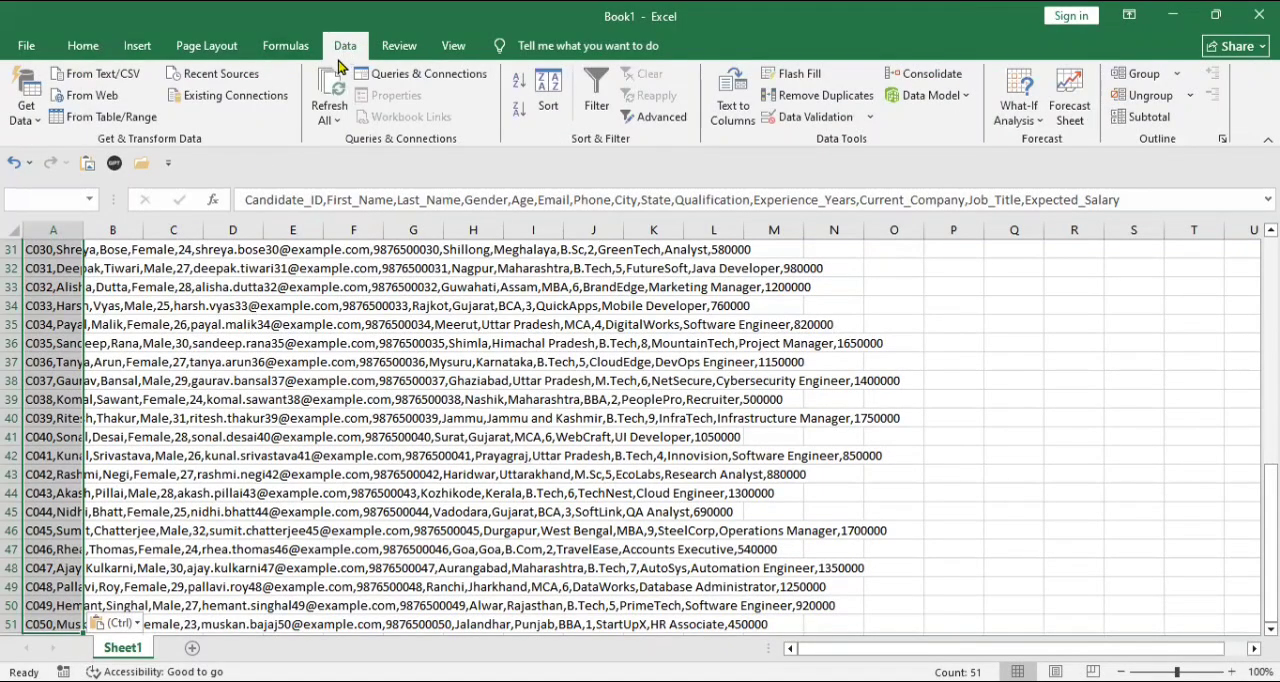
{"action": "left_click", "coordinate": [734, 112]}
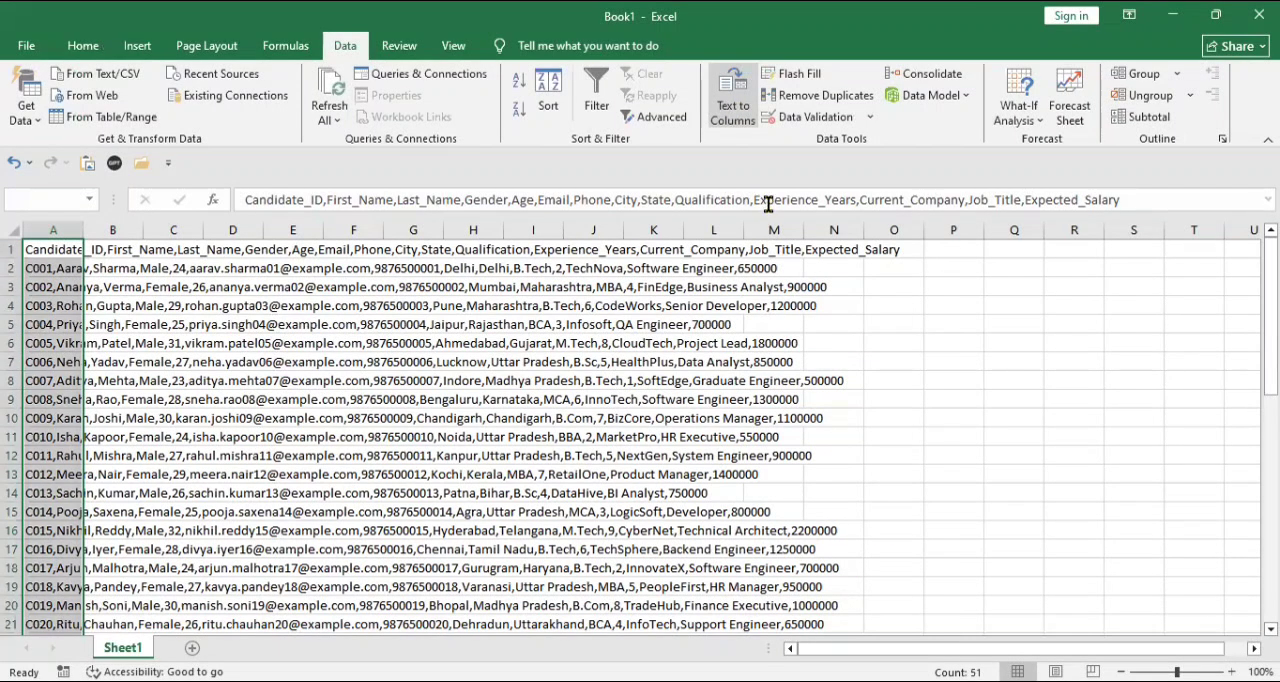
{"action": "left_click", "coordinate": [736, 122]}
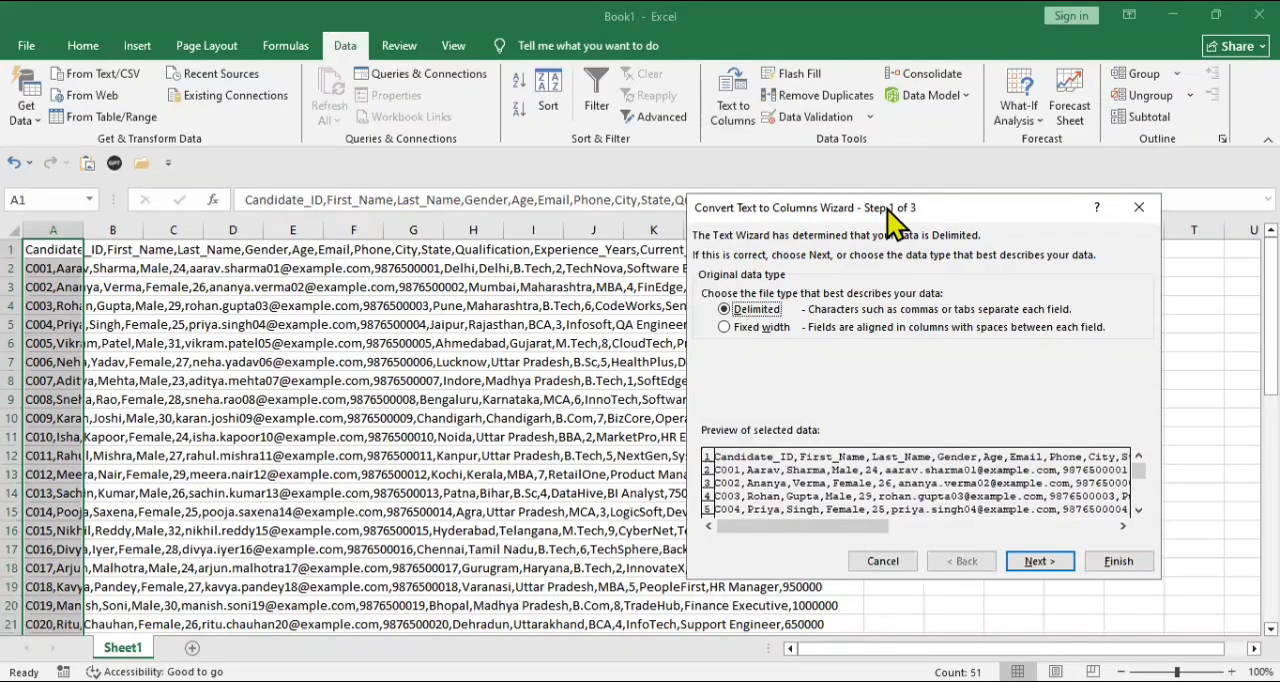
{"action": "left_click_drag", "start_coordinate": [893, 218], "coordinate": [576, 248]}
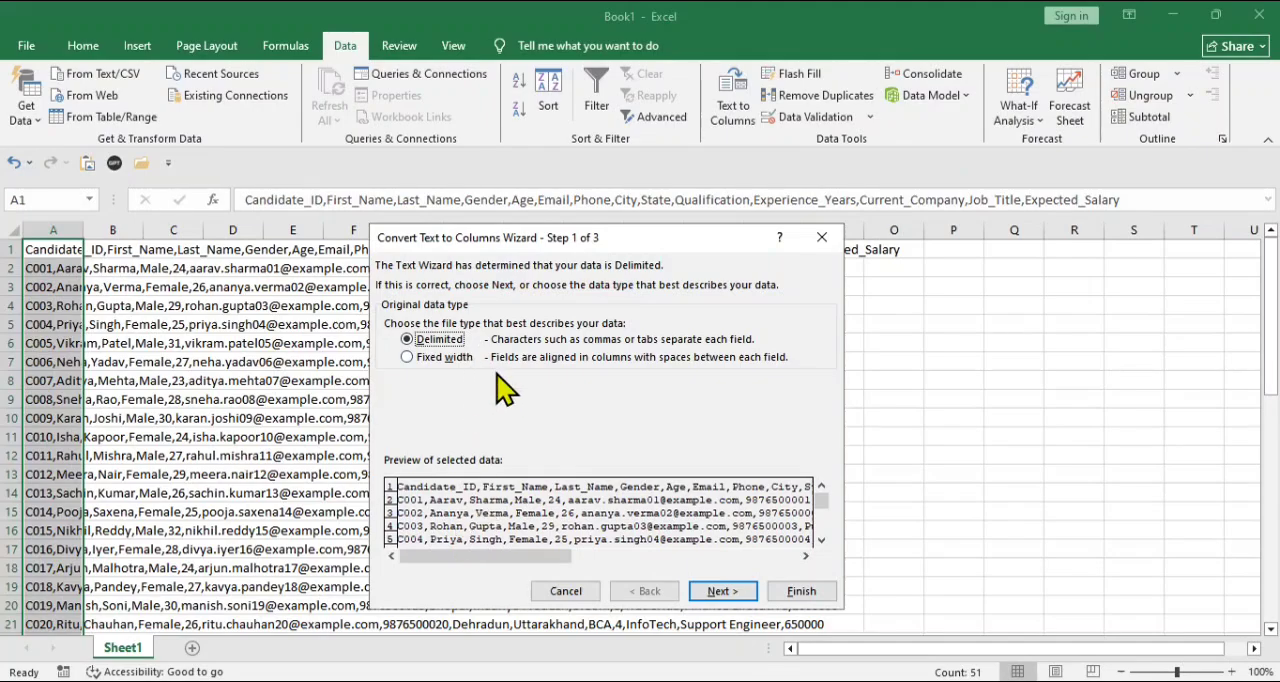
{"action": "left_click", "coordinate": [742, 603]}
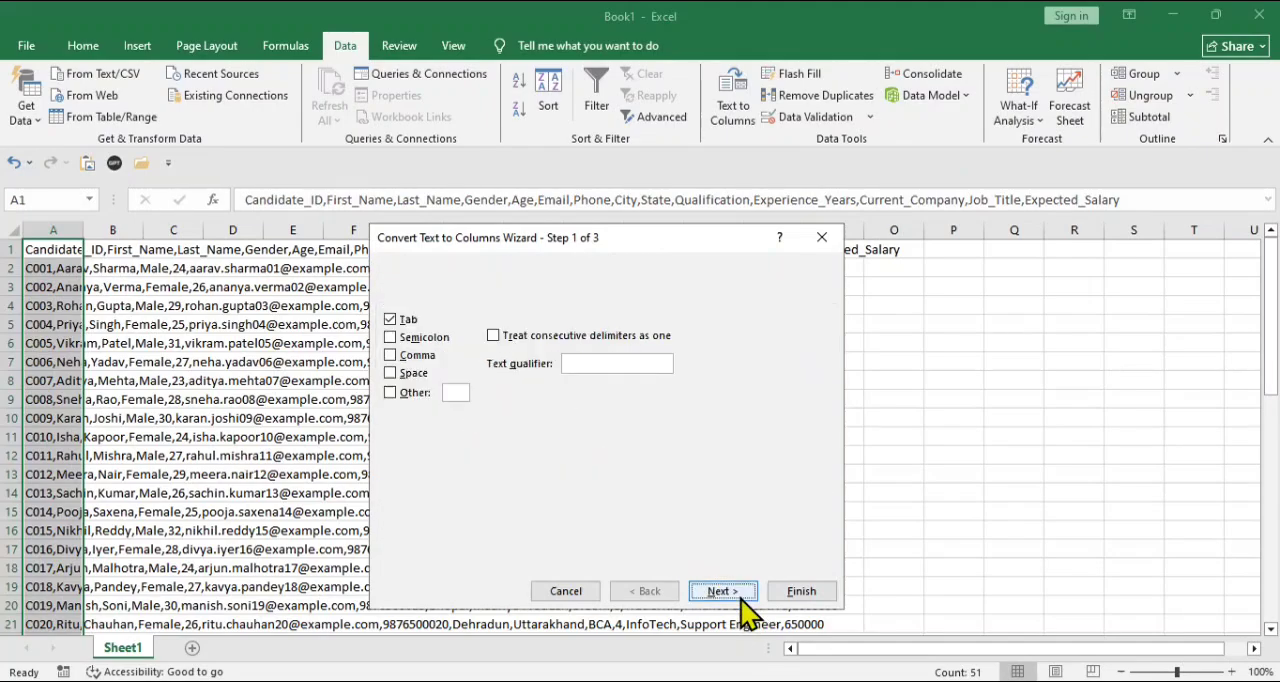
{"action": "left_click", "coordinate": [396, 358]}
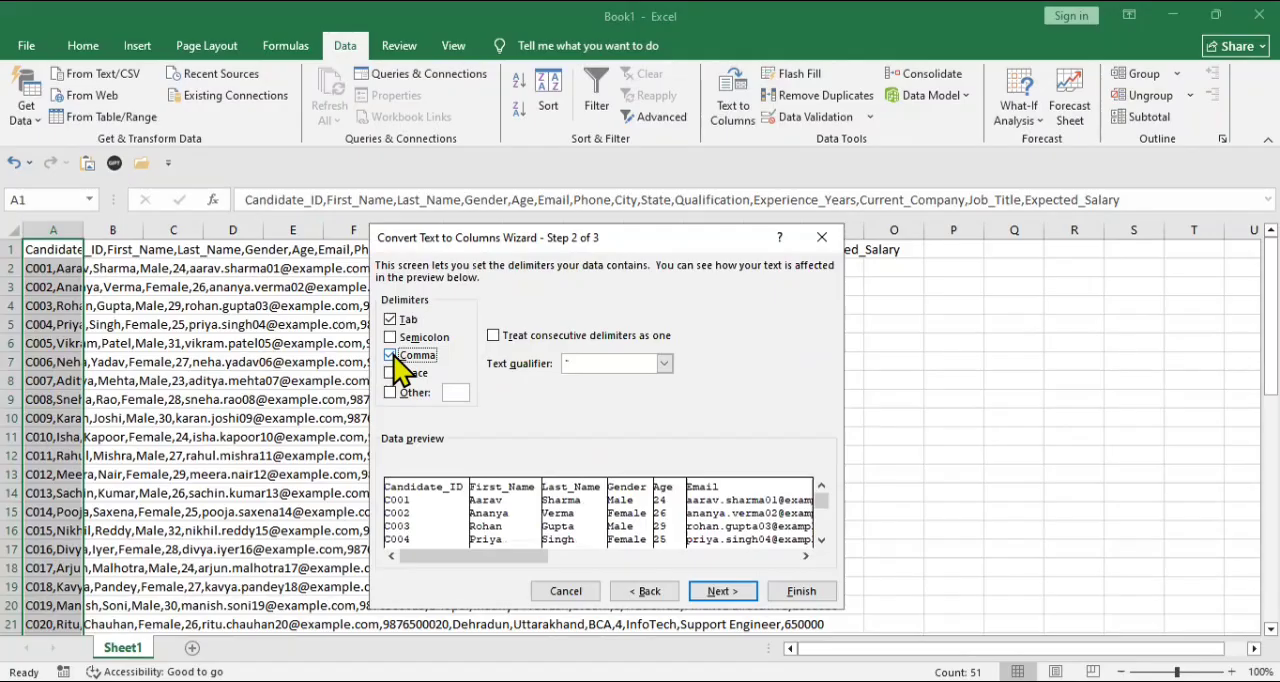
{"action": "left_click", "coordinate": [392, 320]}
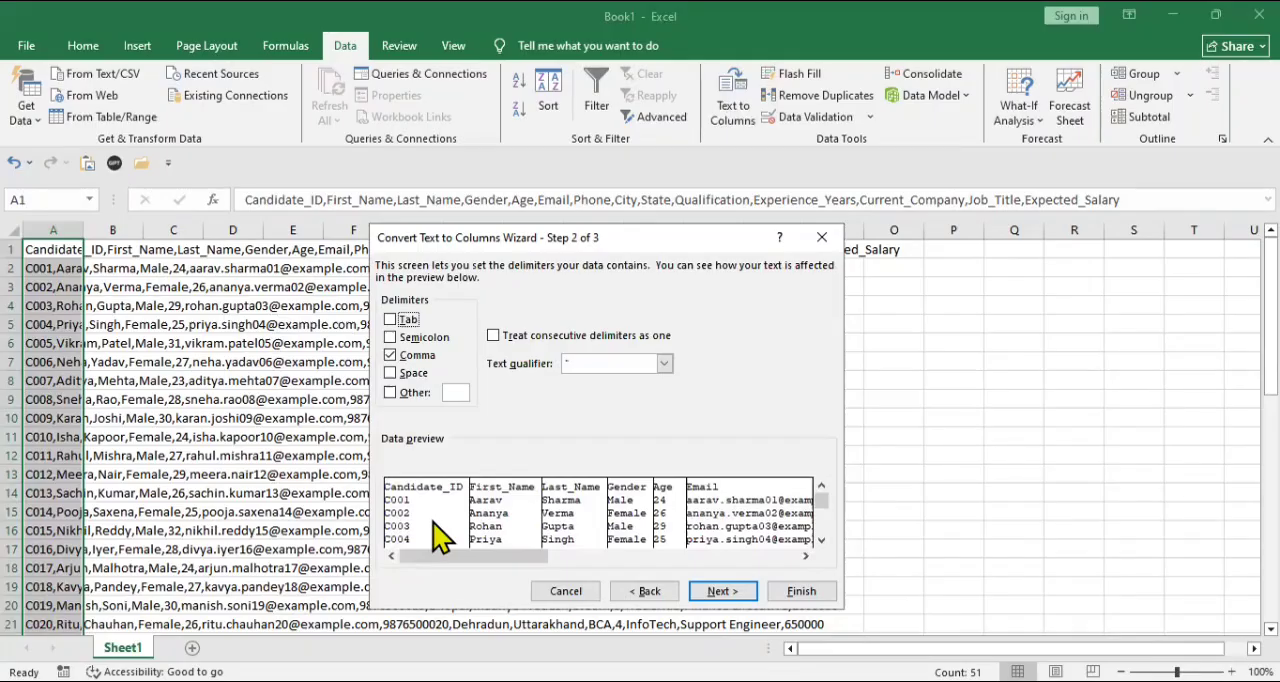
{"action": "left_click", "coordinate": [718, 591]}
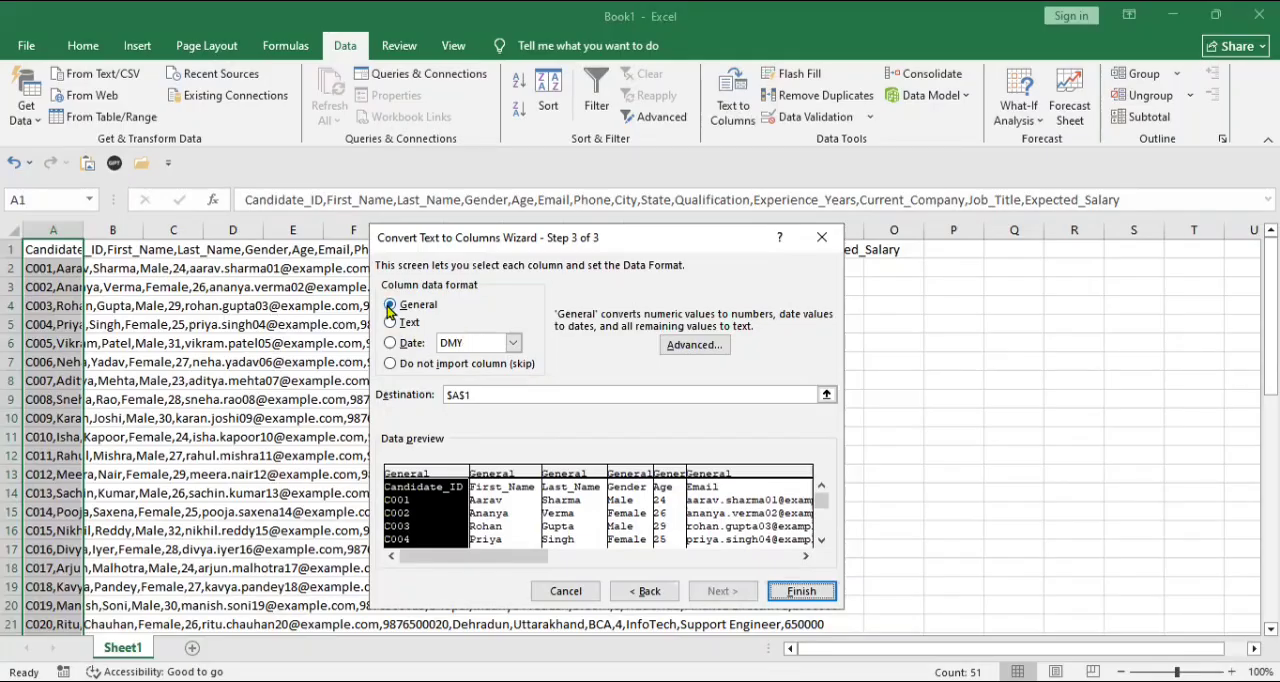
{"action": "left_click", "coordinate": [802, 592]}
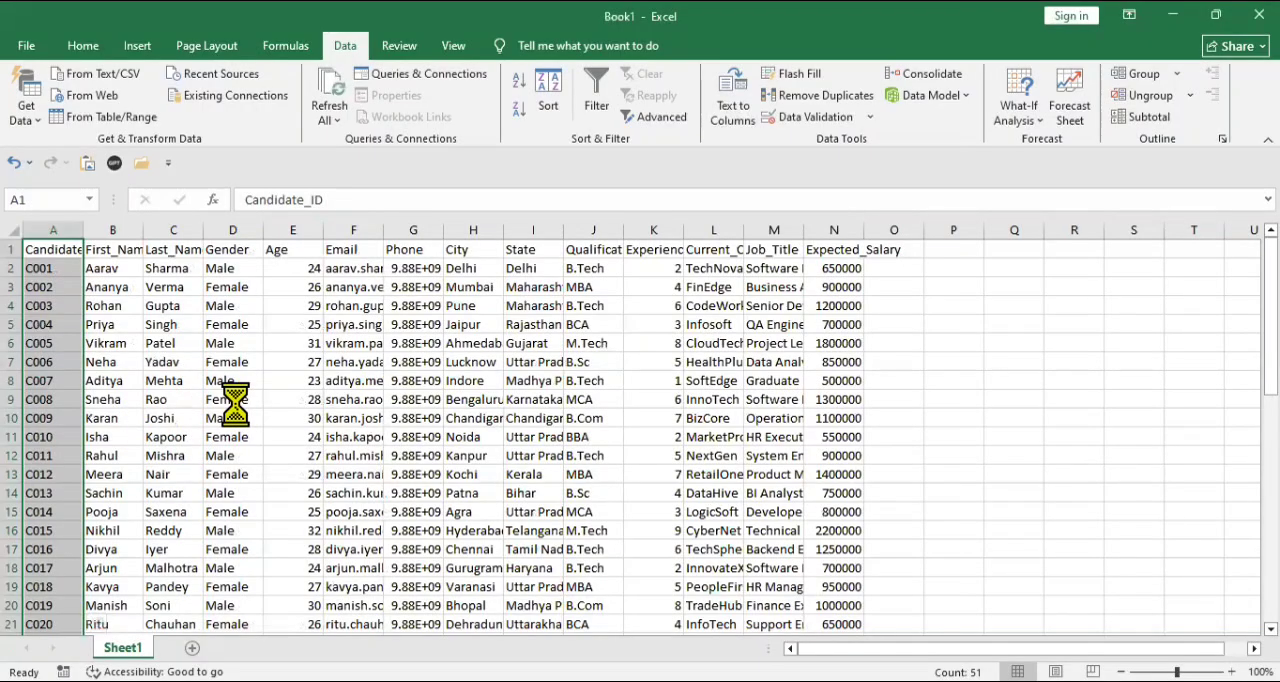
- AutoFit the column widths to the header row, from Candidate_ID through Expected_Salary
{"action": "left_click", "coordinate": [105, 252]}
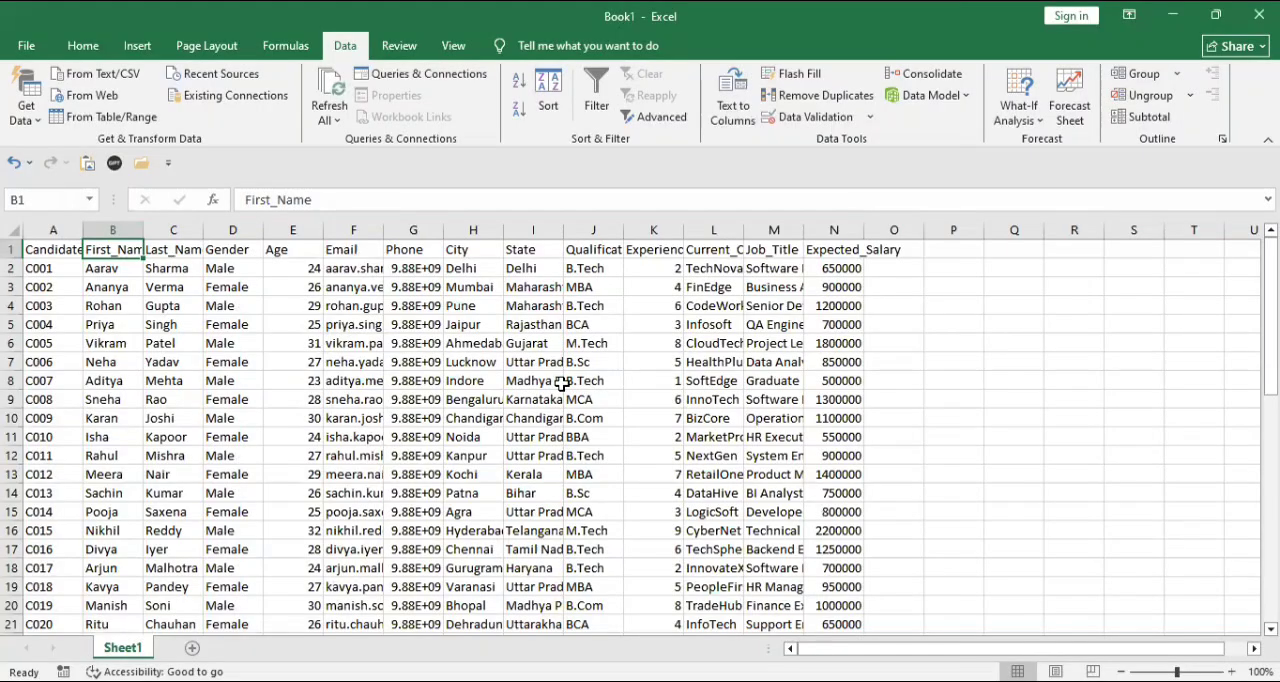
{"action": "left_click", "coordinate": [53, 251]}
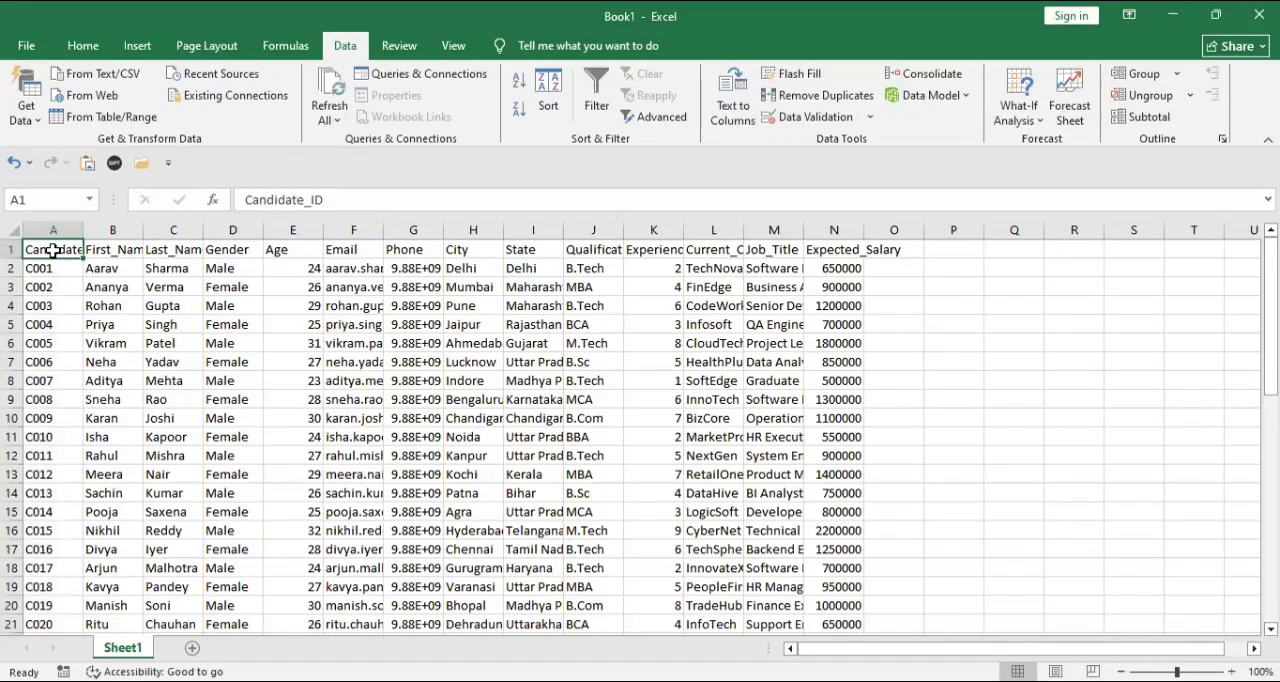
{"action": "key", "text": "ctrl+shift+Right"}
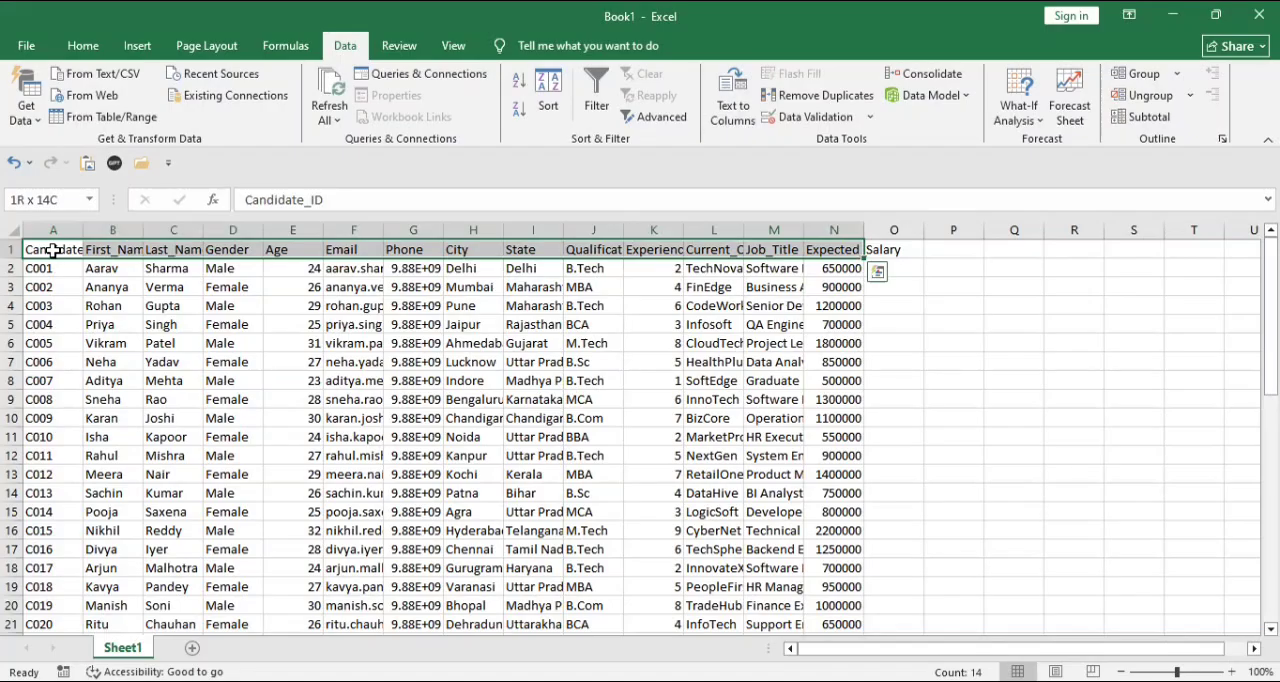
{"action": "left_click", "coordinate": [88, 50]}
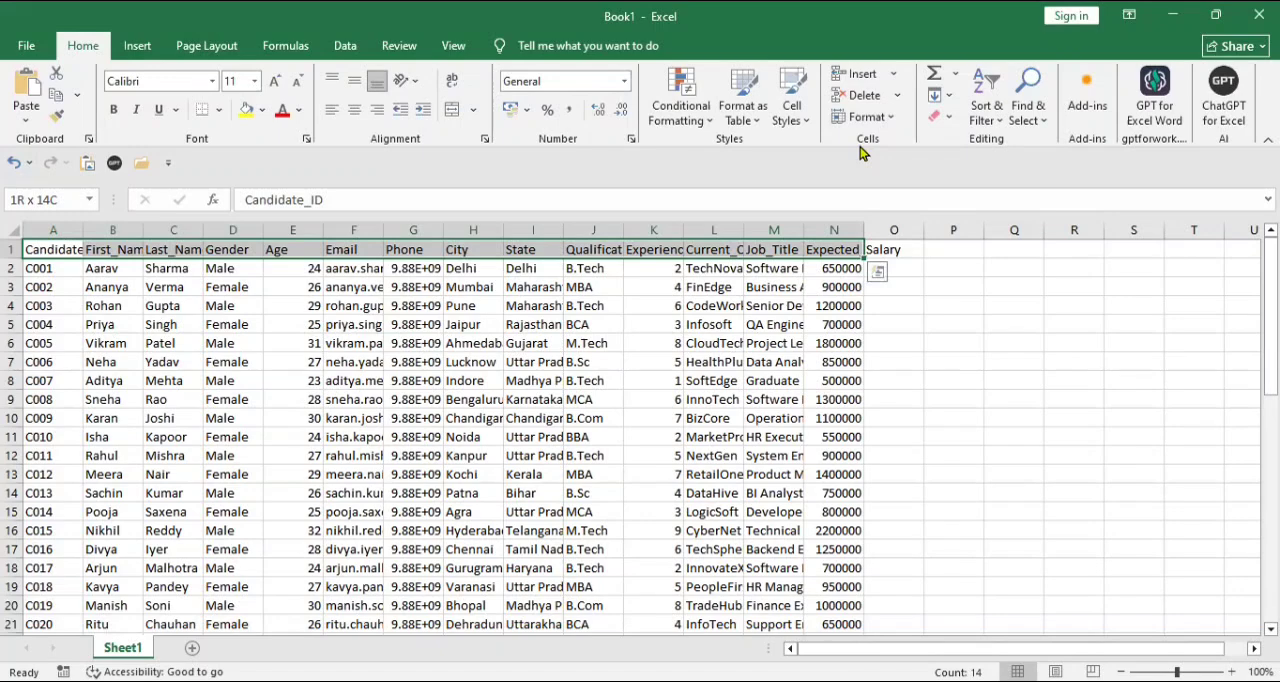
{"action": "left_click", "coordinate": [892, 120]}
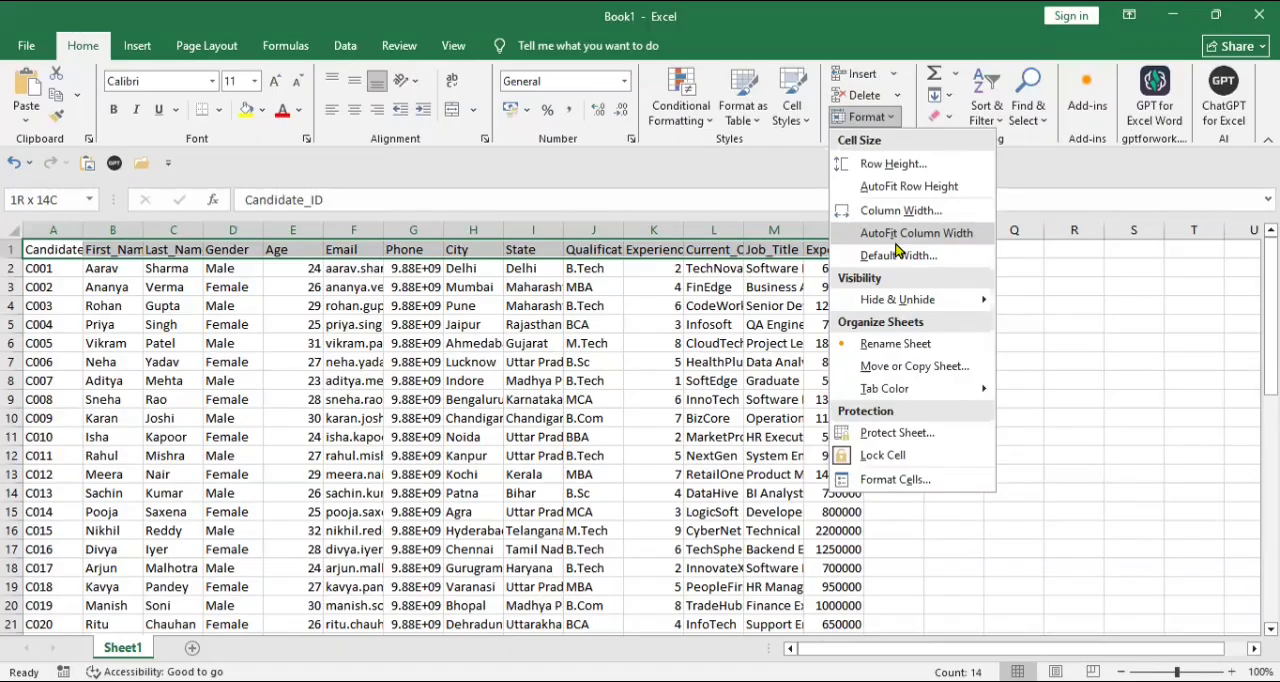
{"action": "left_click", "coordinate": [895, 234]}
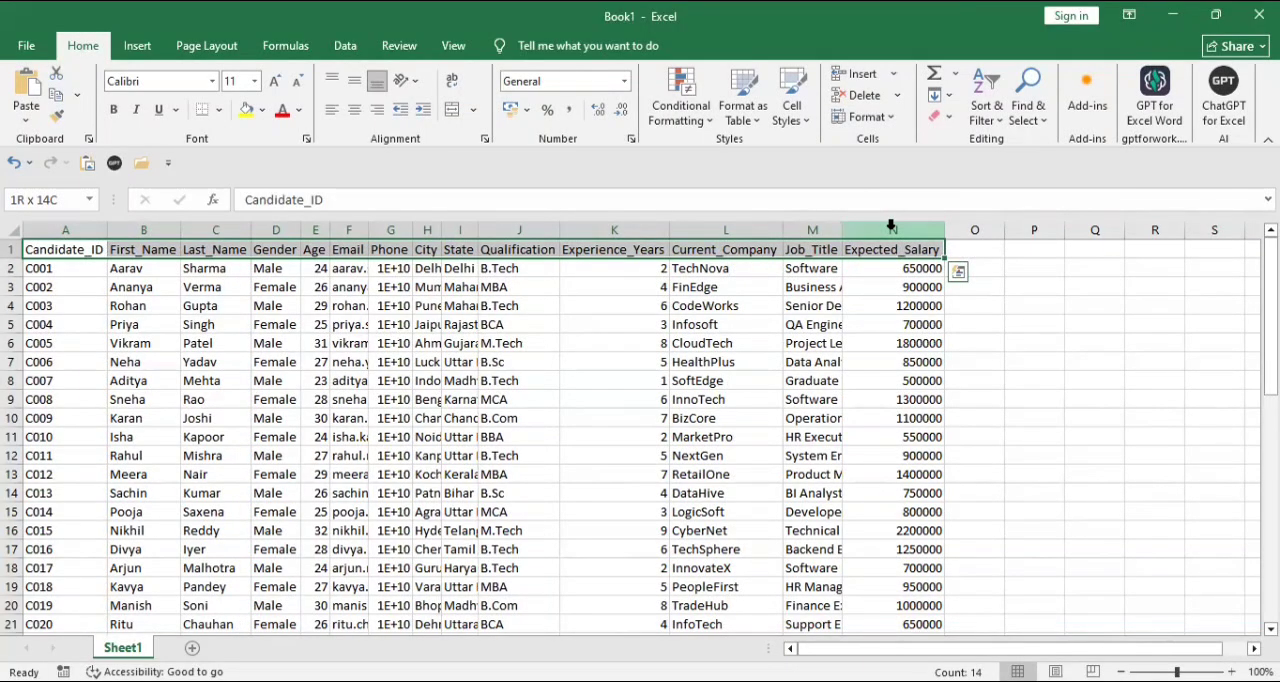
- AutoFit the Email and Phone columns to their full contents
{"action": "left_click", "coordinate": [891, 226]}
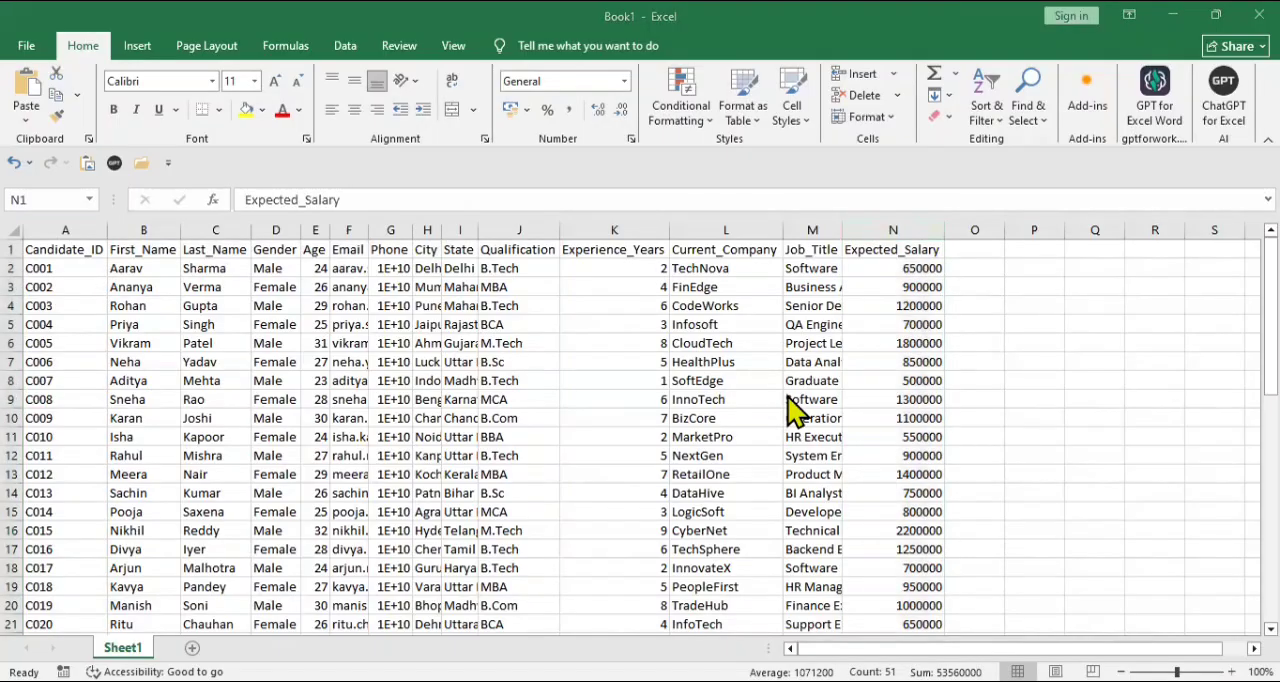
{"action": "left_click", "coordinate": [161, 252]}
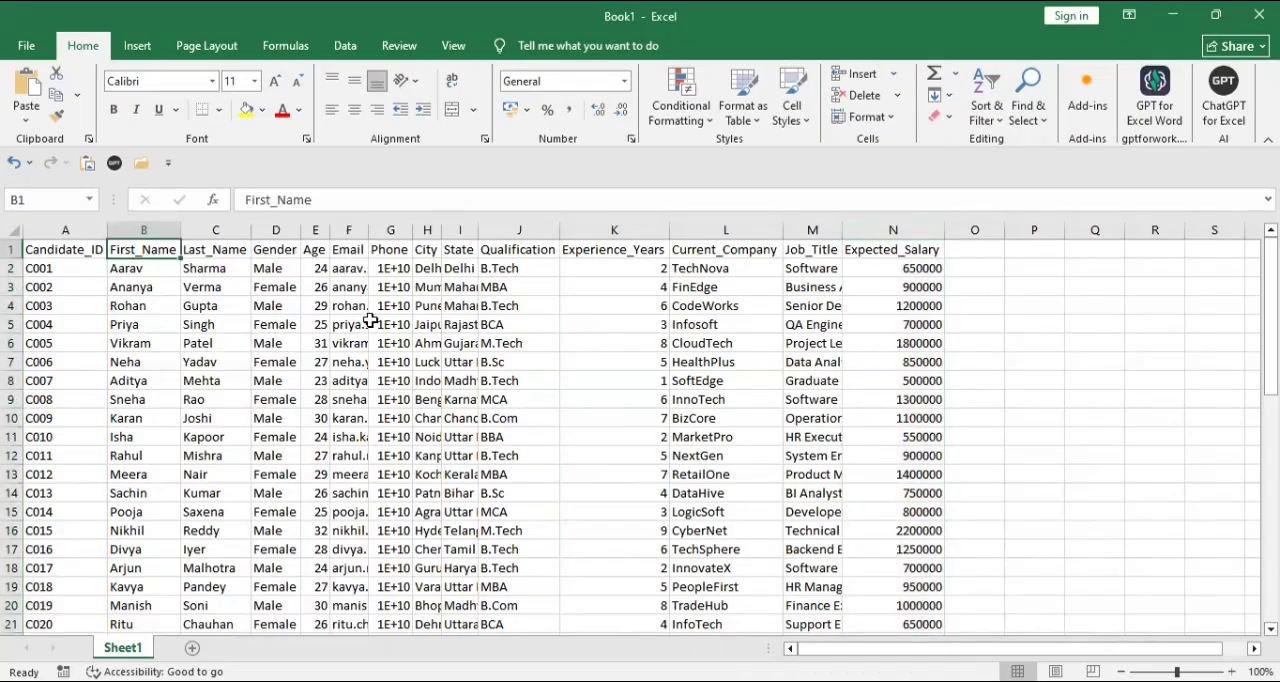
{"action": "double_click", "coordinate": [369, 224]}
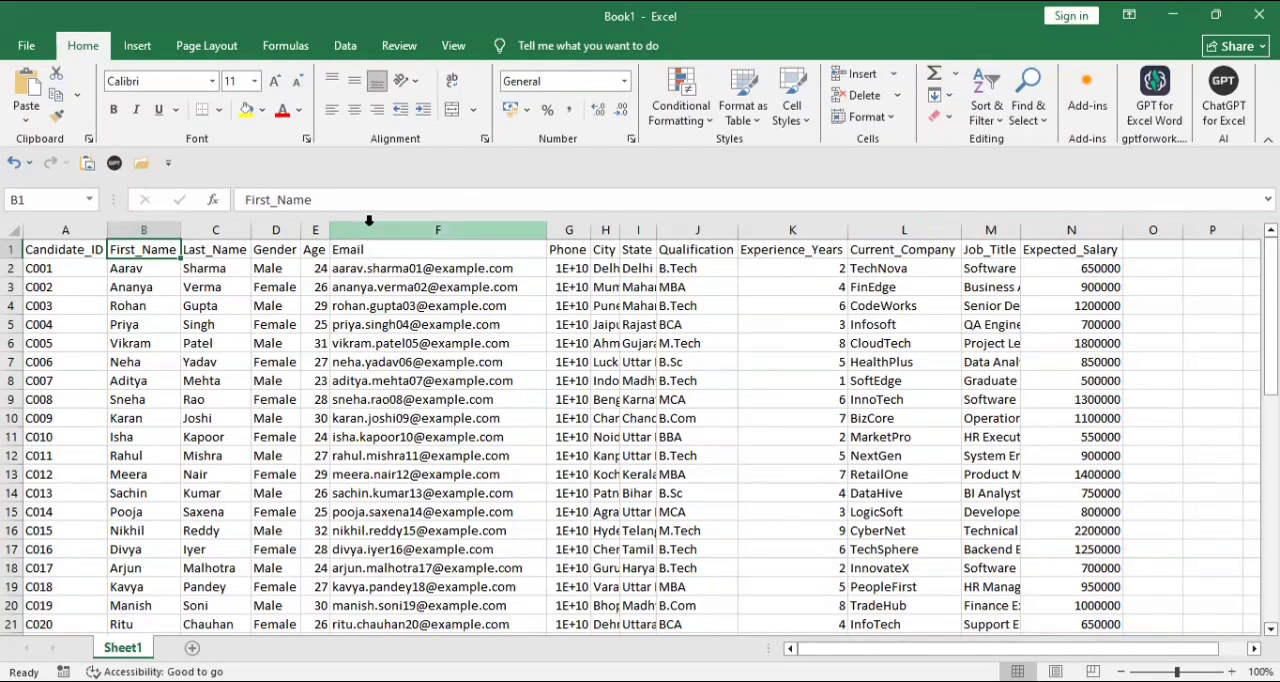
{"action": "double_click", "coordinate": [589, 230]}
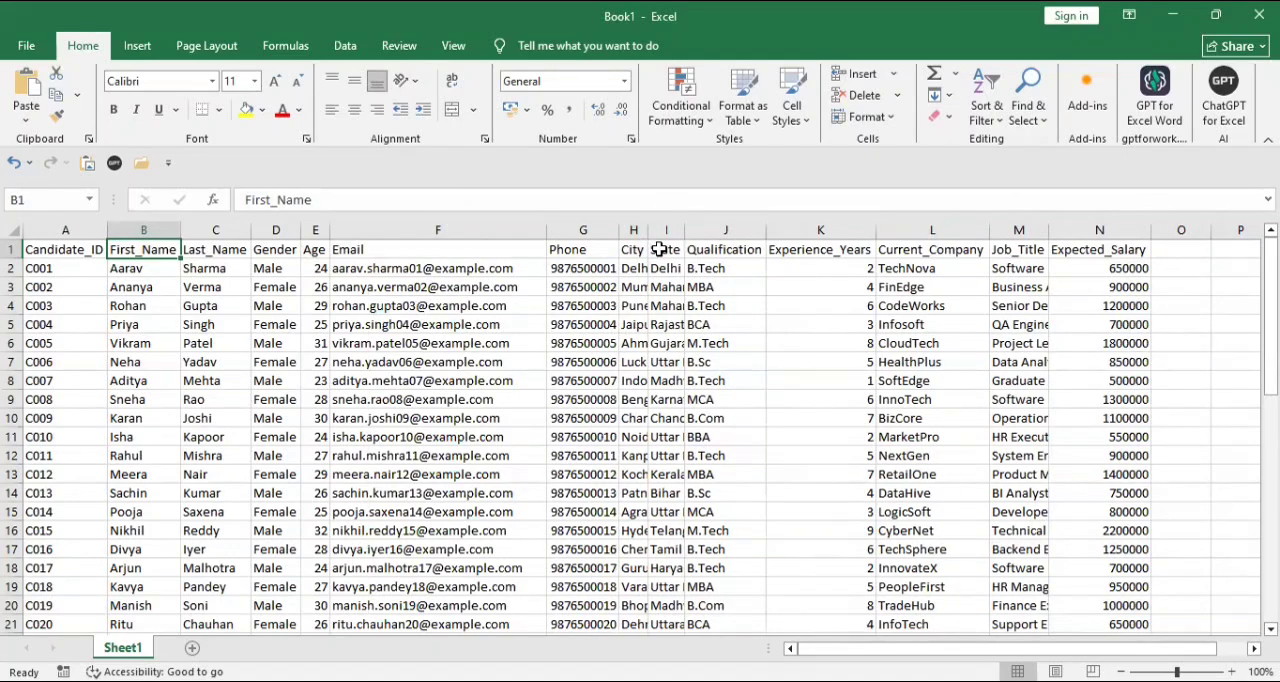
{"action": "left_click", "coordinate": [45, 249]}
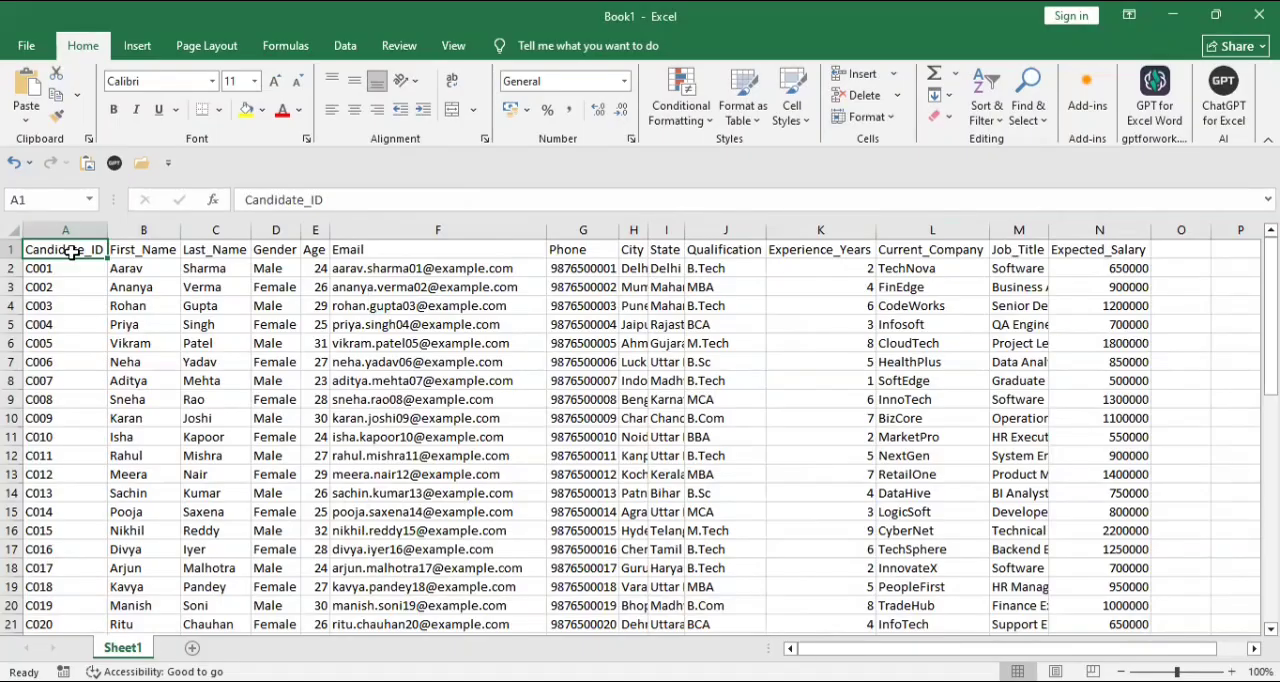
{"action": "key", "text": "ctrl+shift+Down"}
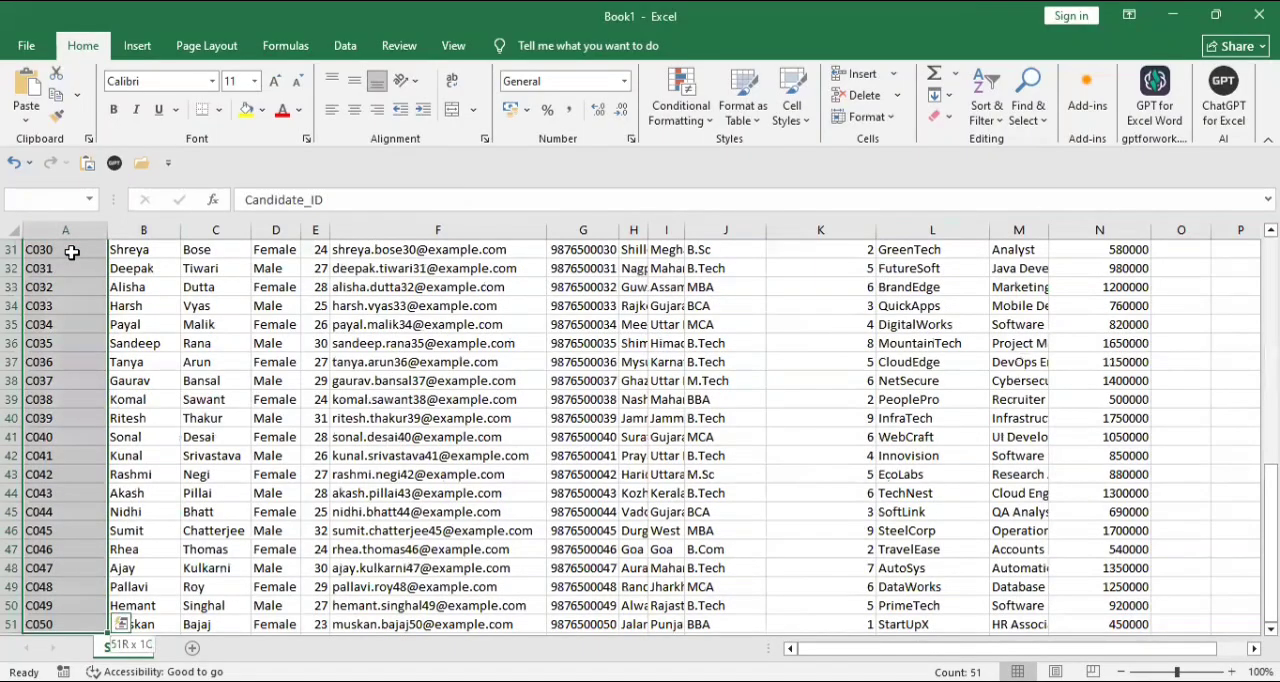
{"action": "key", "text": "ctrl+shift+Right"}
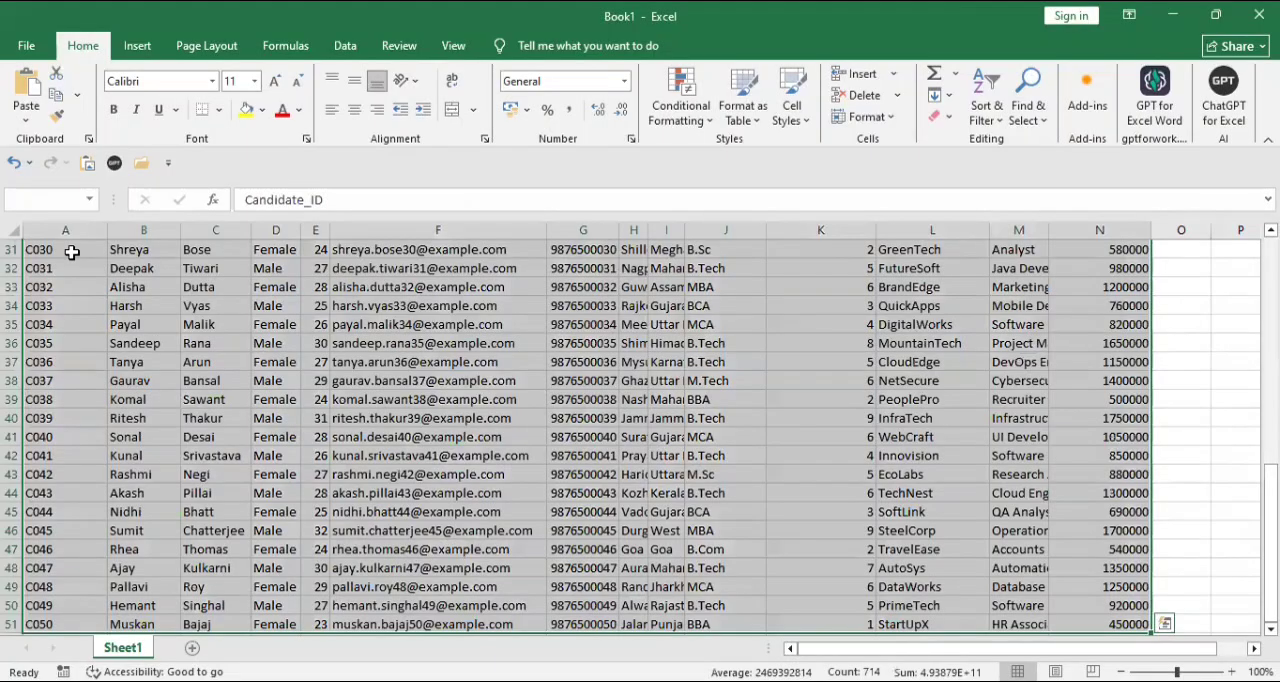
{"action": "left_click", "coordinate": [146, 321]}
{"action": "key", "text": "Left"}
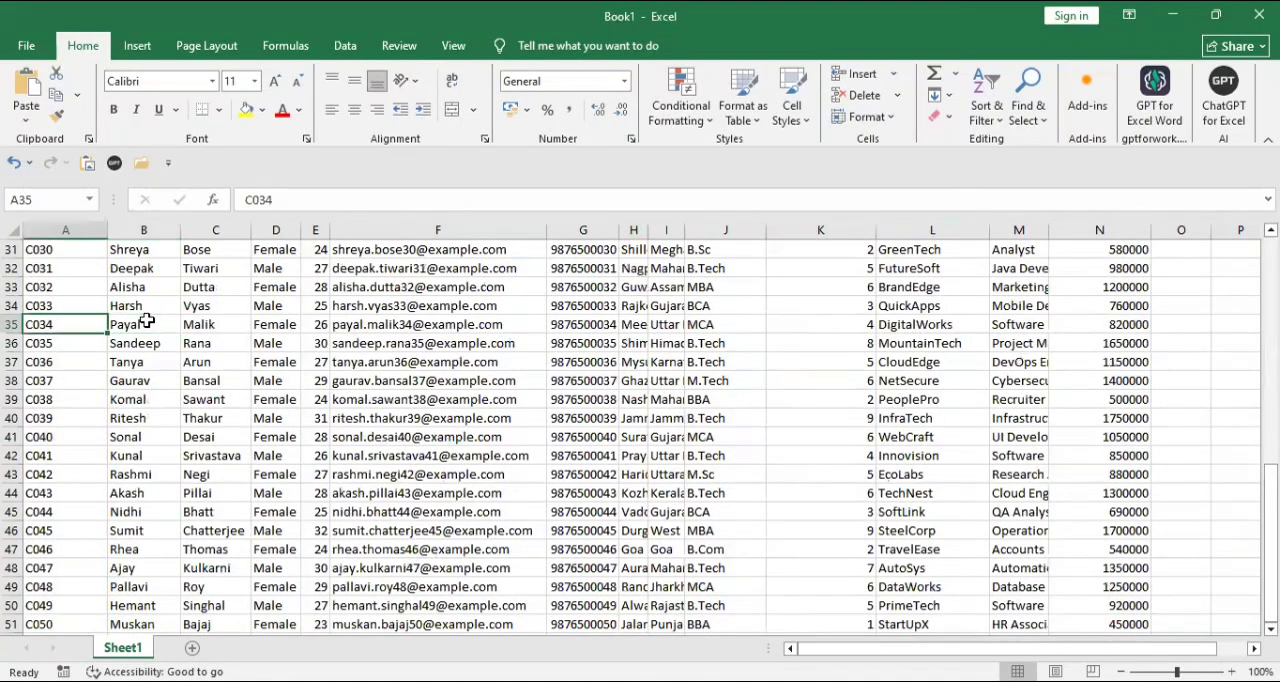
- Apply All Borders to the entire candidate table, A1:N51
{"action": "key", "text": "Up"}
{"action": "key", "text": "Up"}
{"action": "key", "text": "ctrl+Home"}
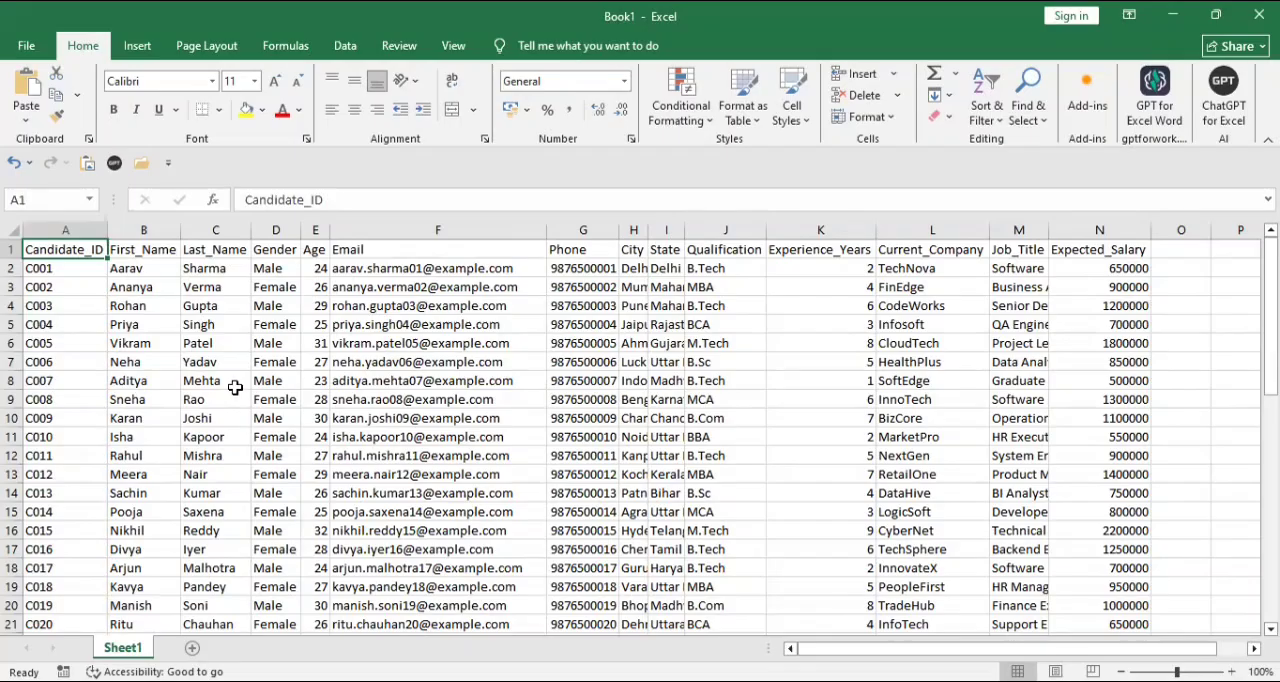
{"action": "key", "text": "ctrl+a"}
{"action": "scroll", "coordinate": [235, 388], "scroll_direction": "down", "scroll_amount": 10}
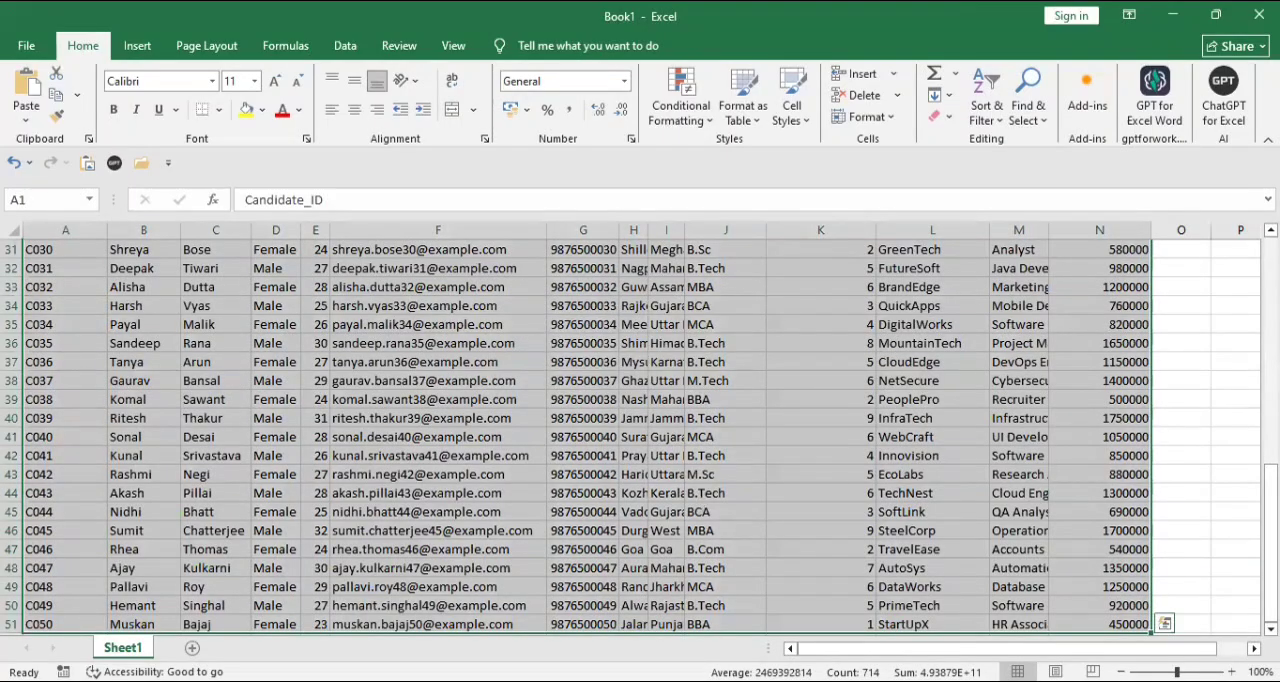
{"action": "left_click", "coordinate": [1270, 629]}
{"action": "scroll", "coordinate": [1143, 618], "scroll_direction": "down", "scroll_amount": 1}
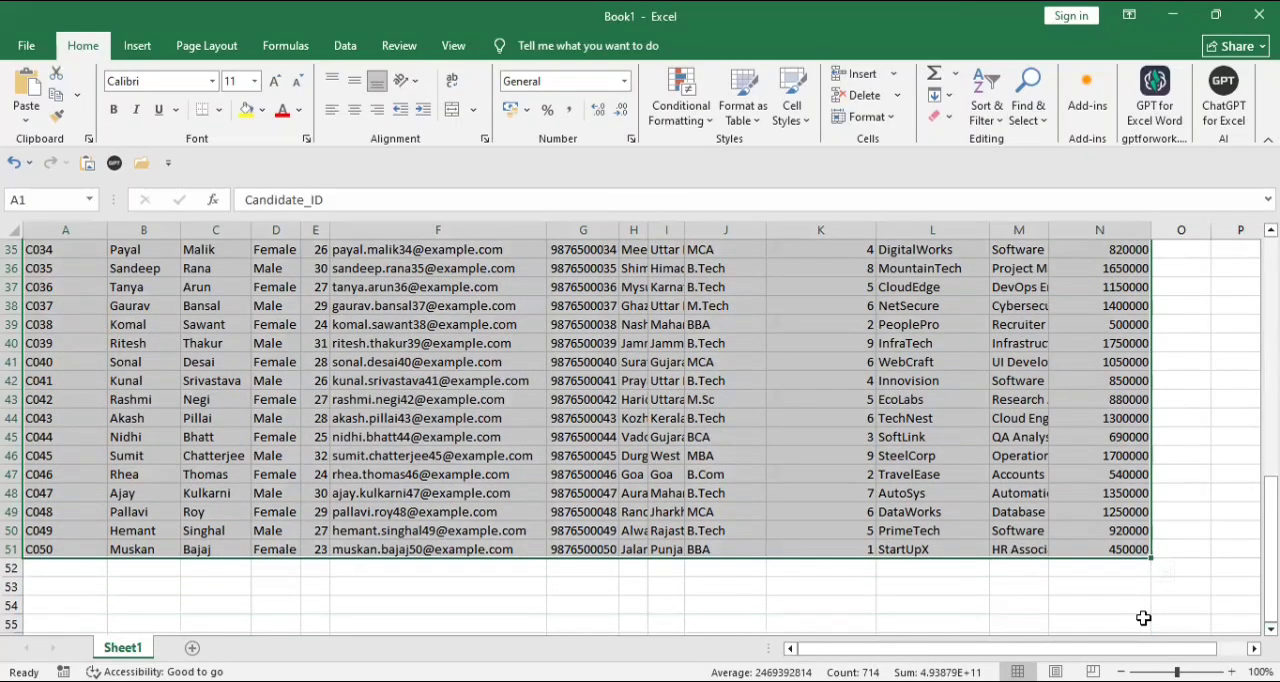
{"action": "left_click", "coordinate": [221, 112]}
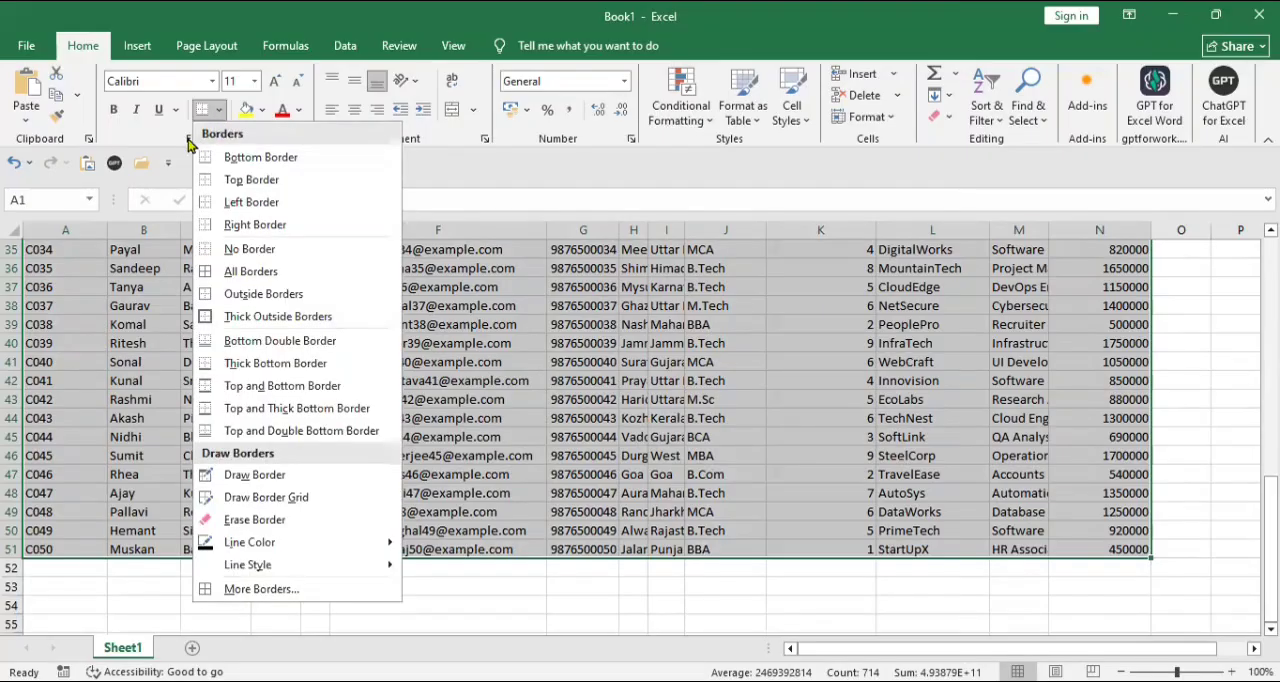
{"action": "left_click", "coordinate": [189, 140]}
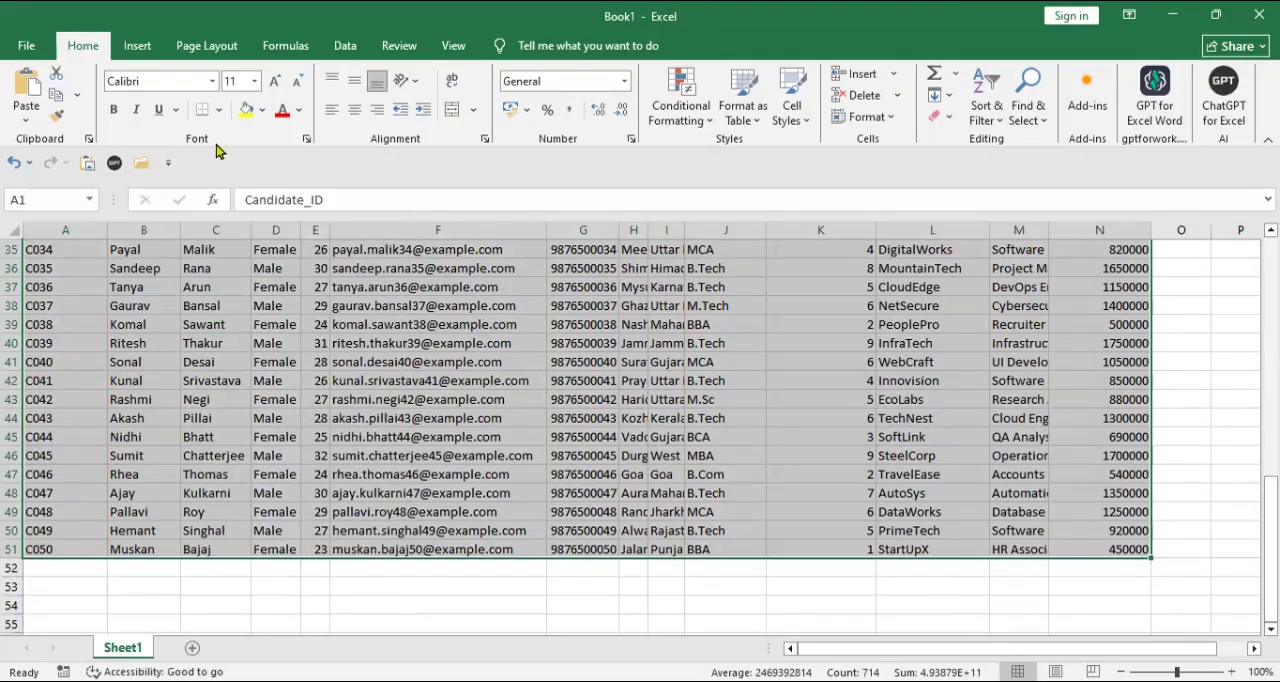
{"action": "left_click", "coordinate": [307, 144]}
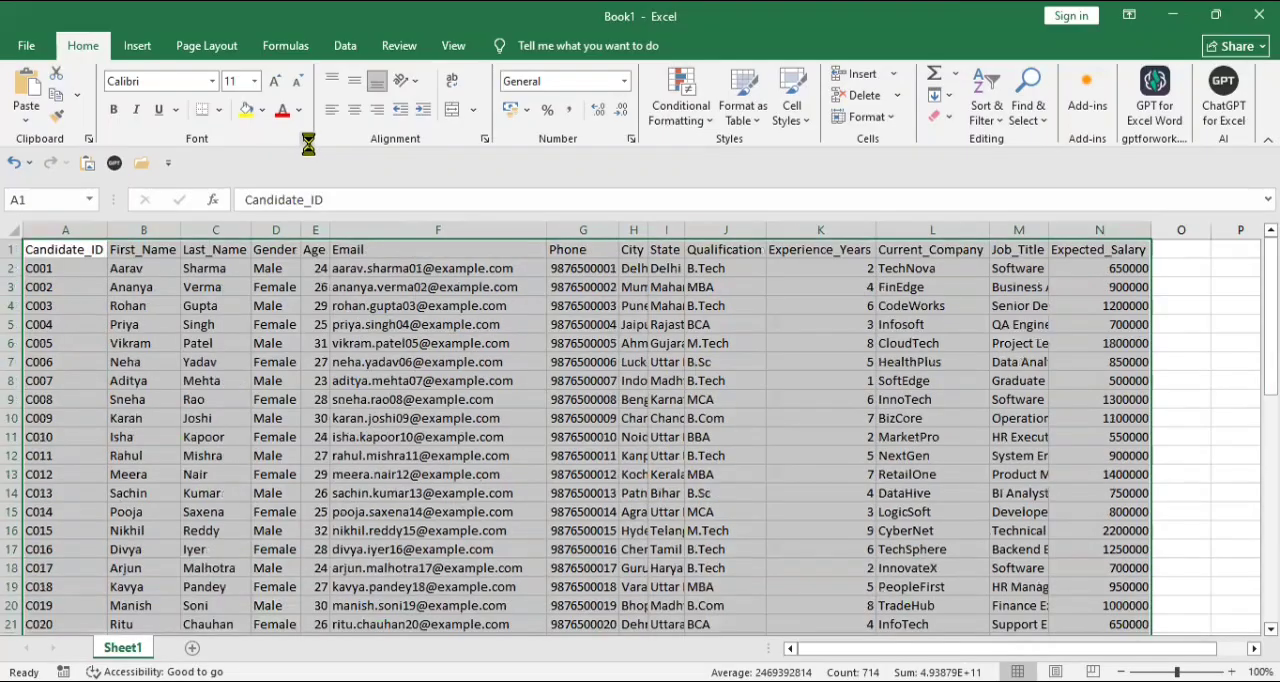
{"action": "left_click", "coordinate": [219, 110]}
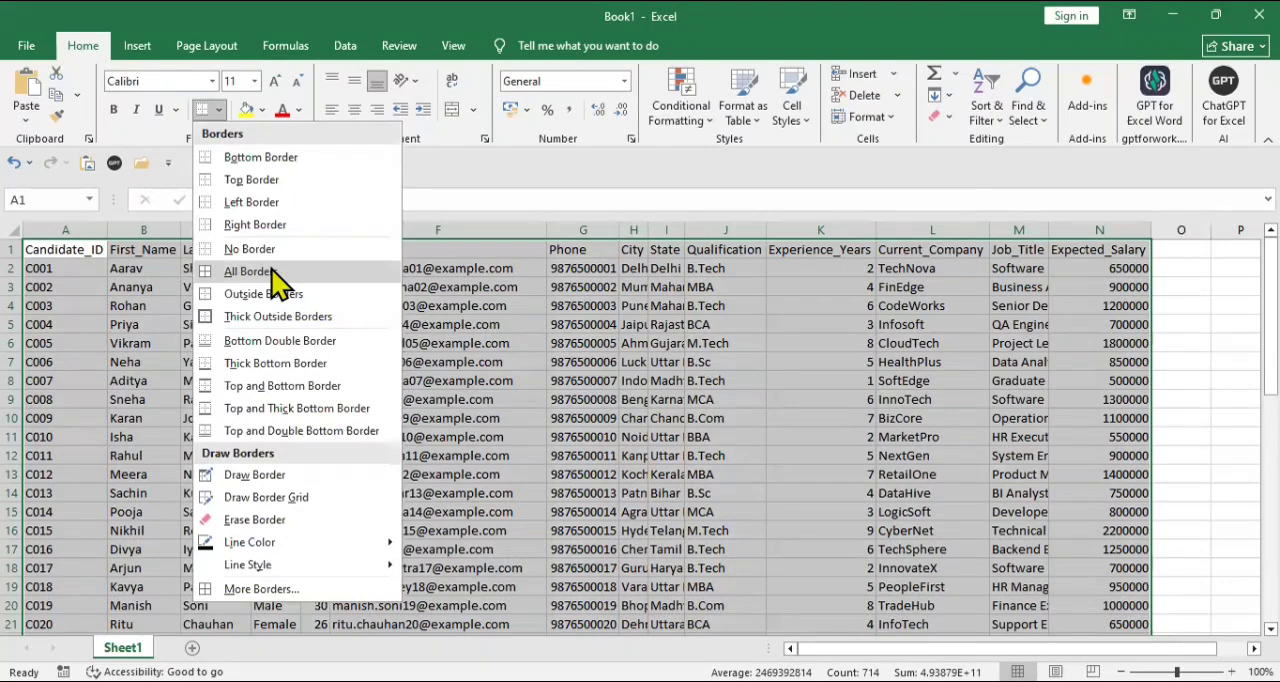
{"action": "left_click", "coordinate": [272, 271]}
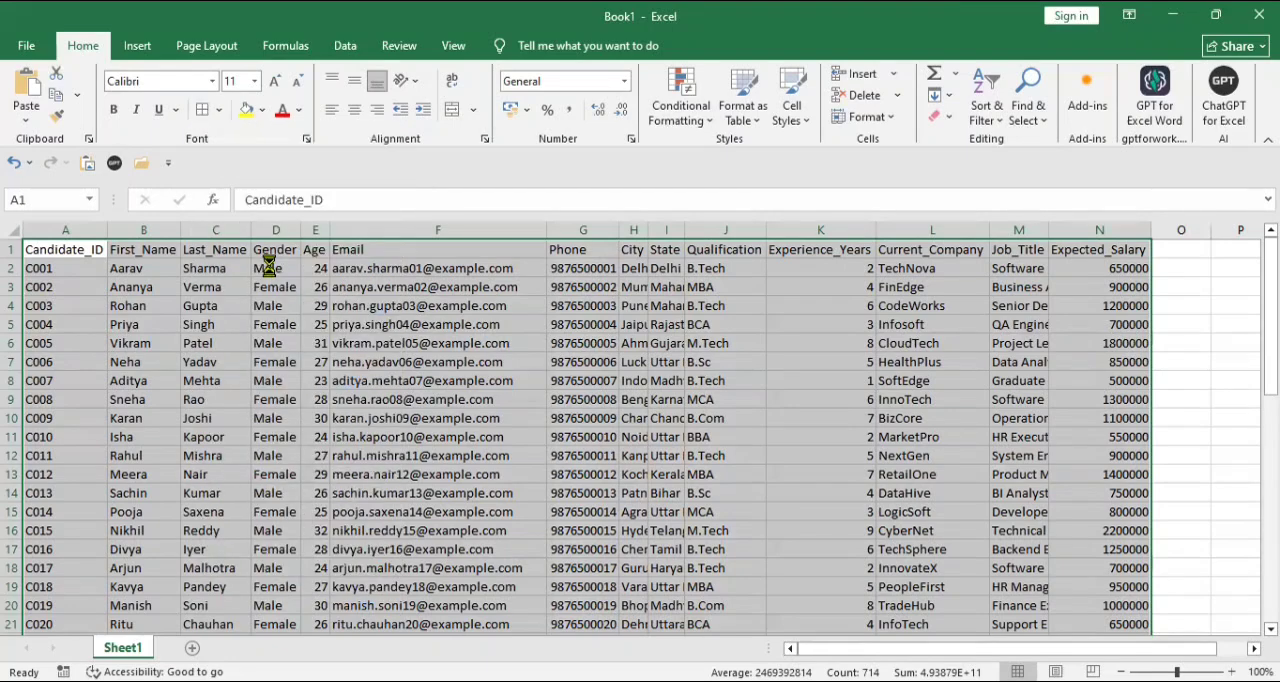
- Make the header row bold from Candidate_ID through Expected_Salary
{"action": "left_click", "coordinate": [87, 250]}
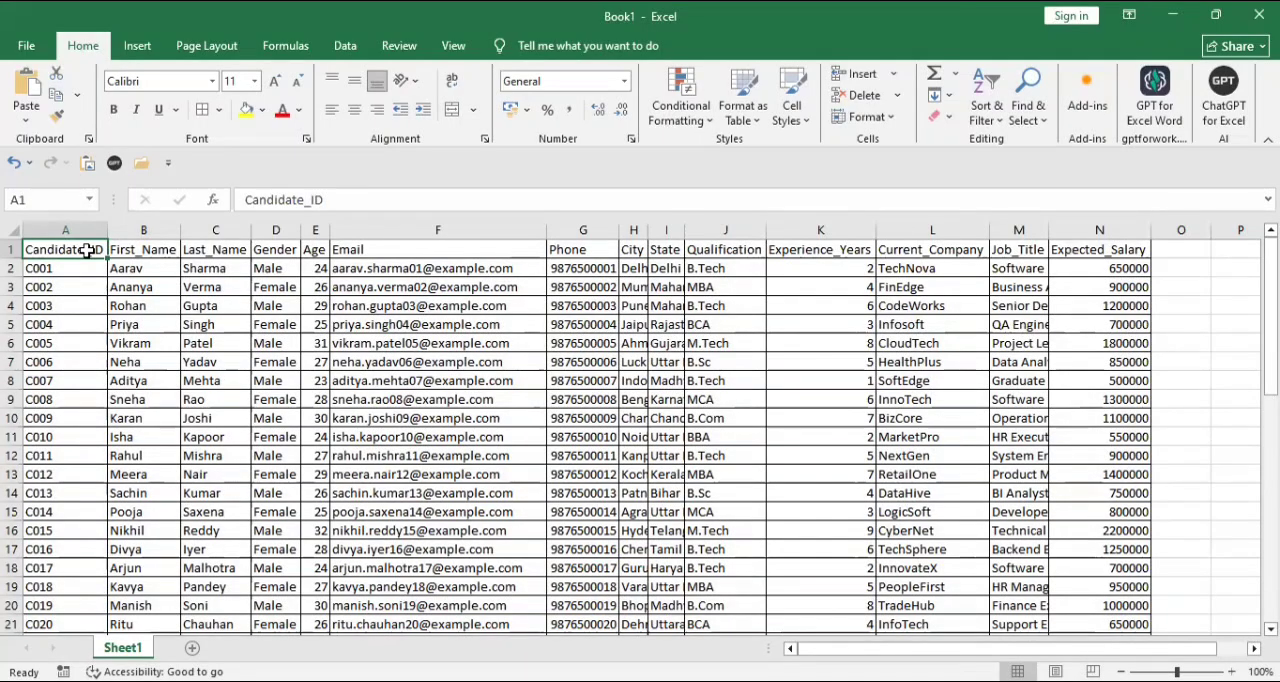
{"action": "key", "text": "shift+Right"}
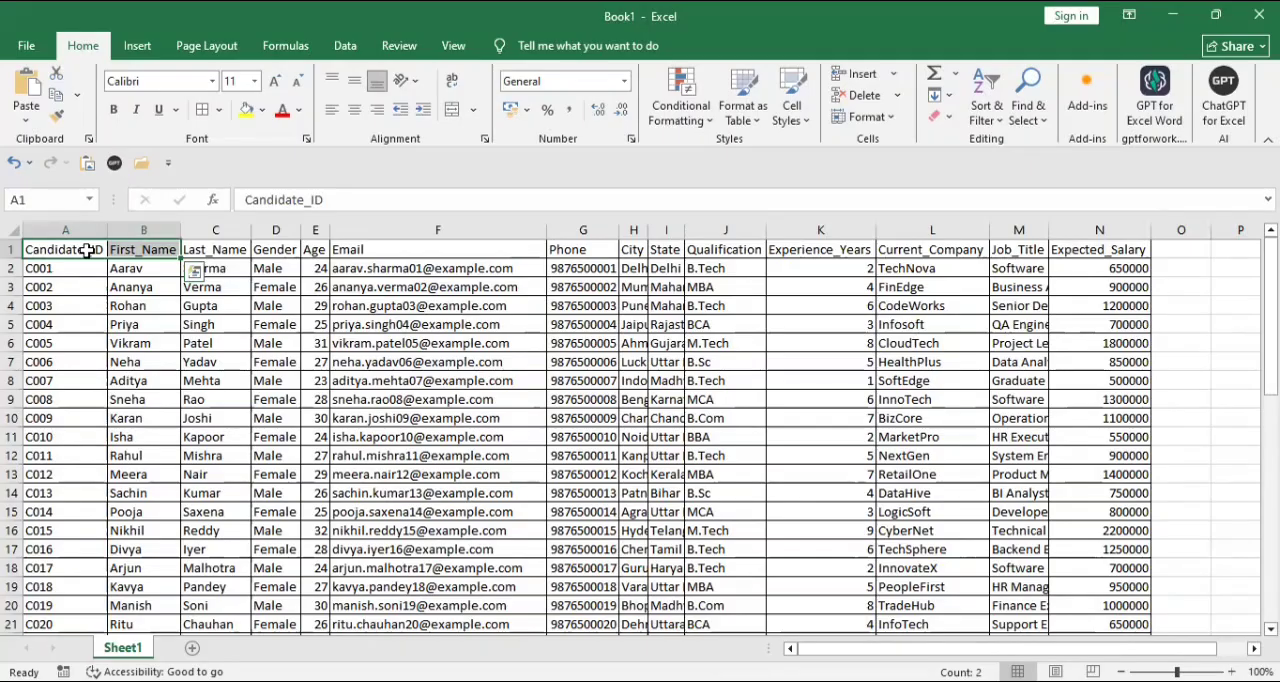
{"action": "key", "text": "ctrl+shift+Right"}
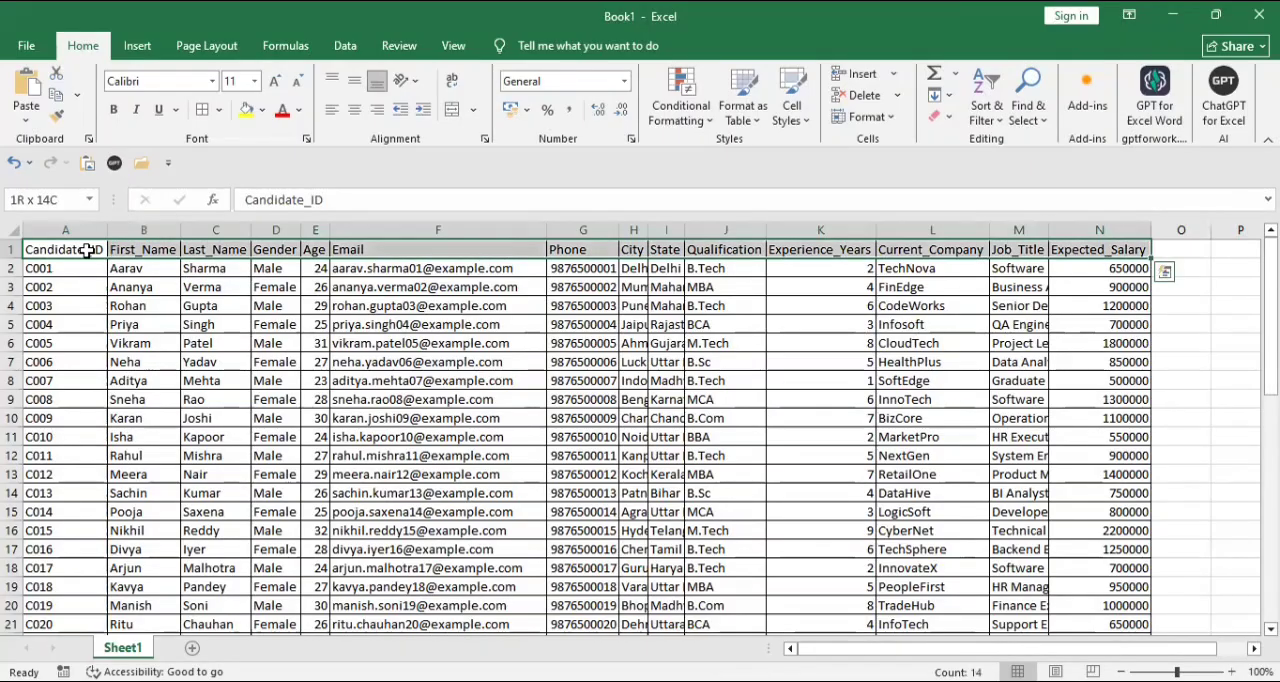
{"action": "left_click", "coordinate": [116, 116]}
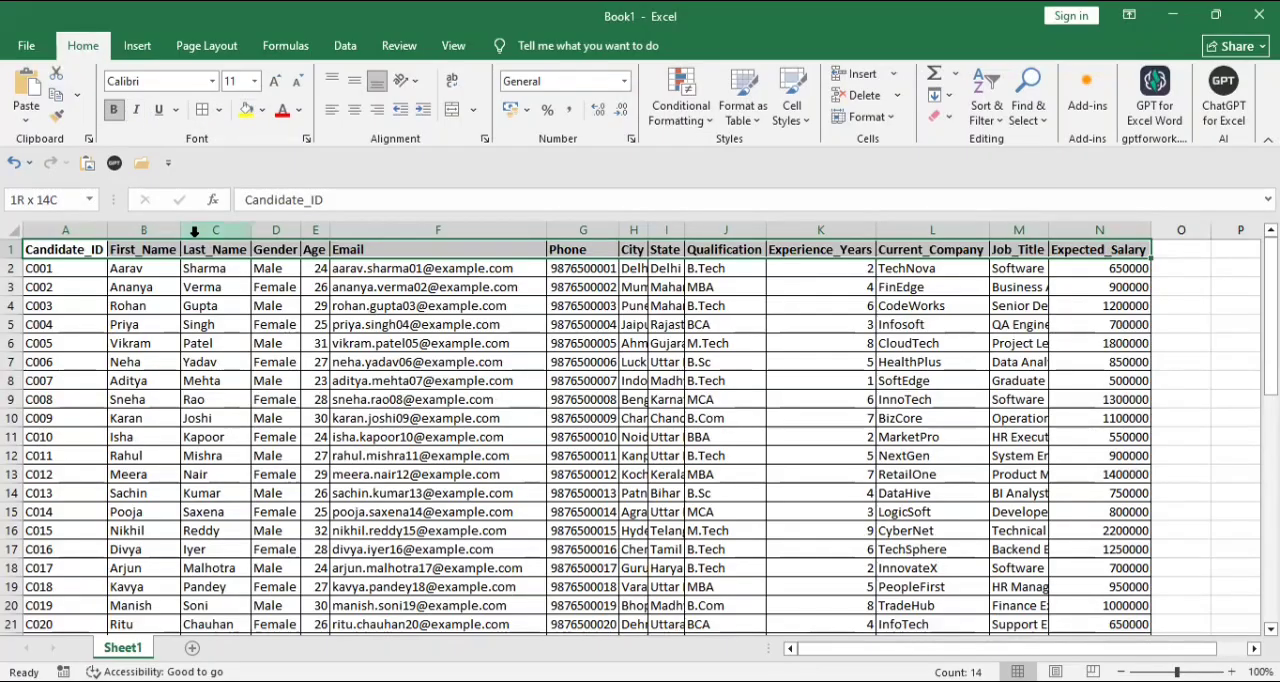
- Center the Candidate_ID column's contents in A1:A51 and AutoFit the City column's width
{"action": "left_click", "coordinate": [87, 252]}
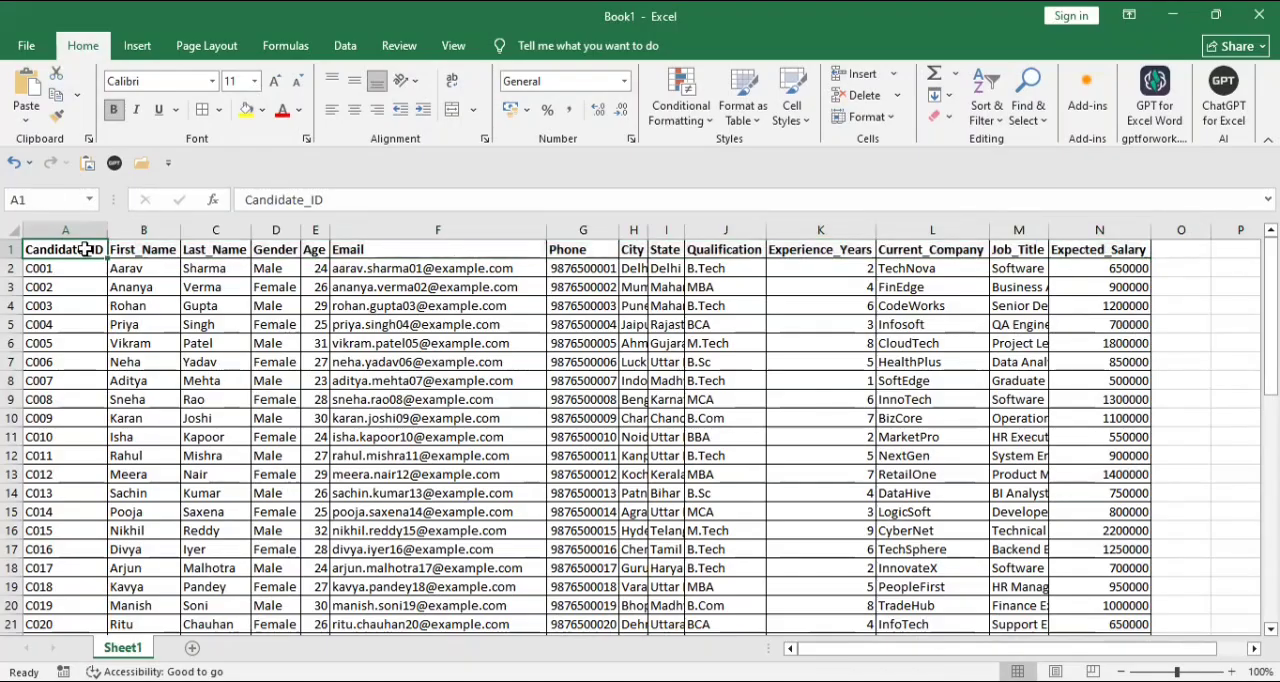
{"action": "key", "text": "ctrl+shift+Down"}
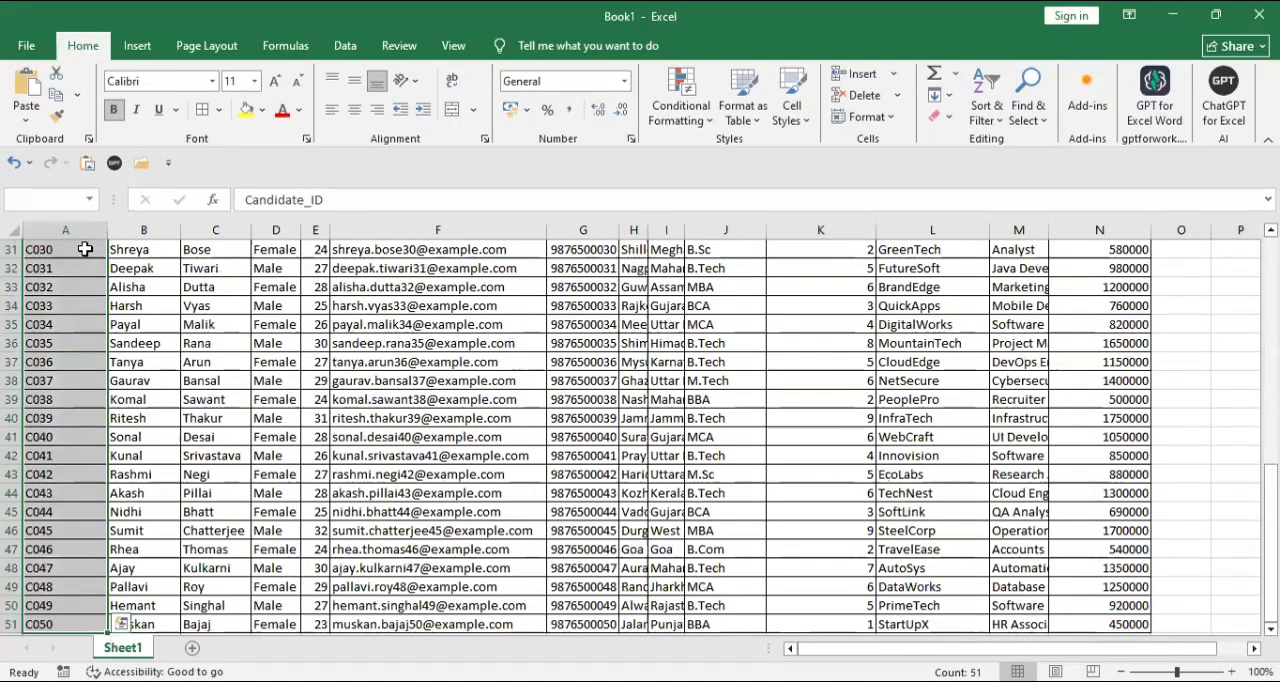
{"action": "key", "text": "ctrl+q"}
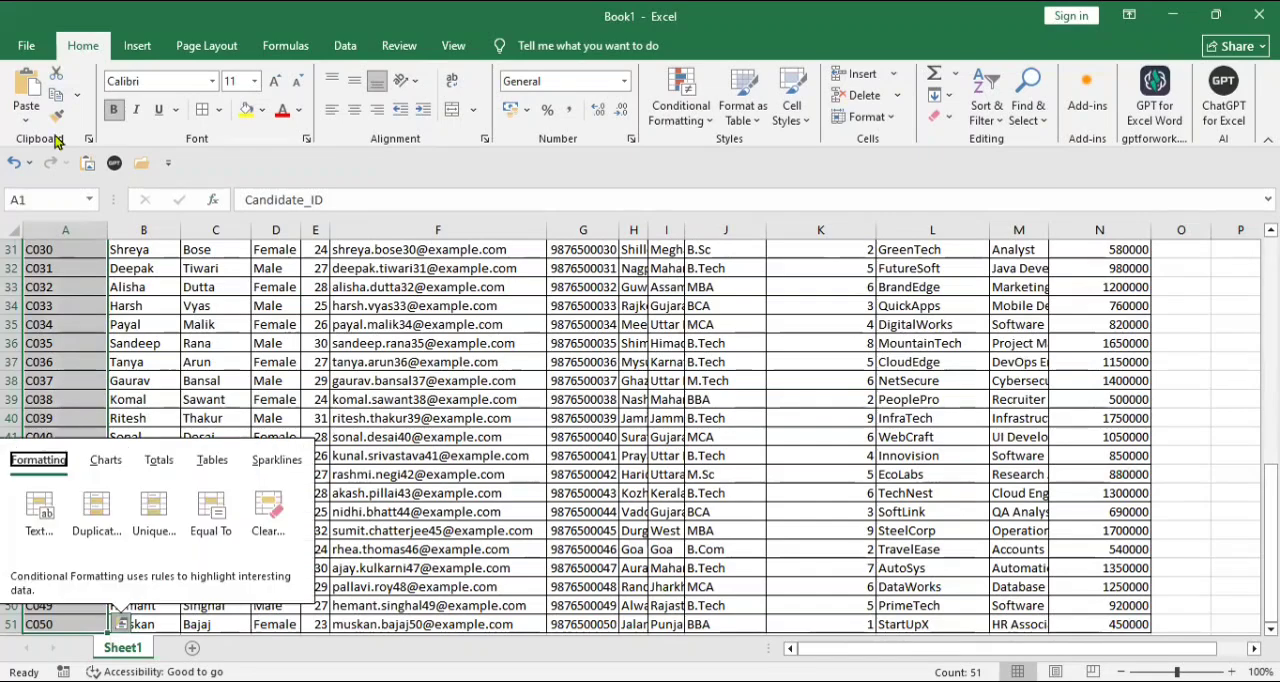
{"action": "left_click", "coordinate": [355, 110]}
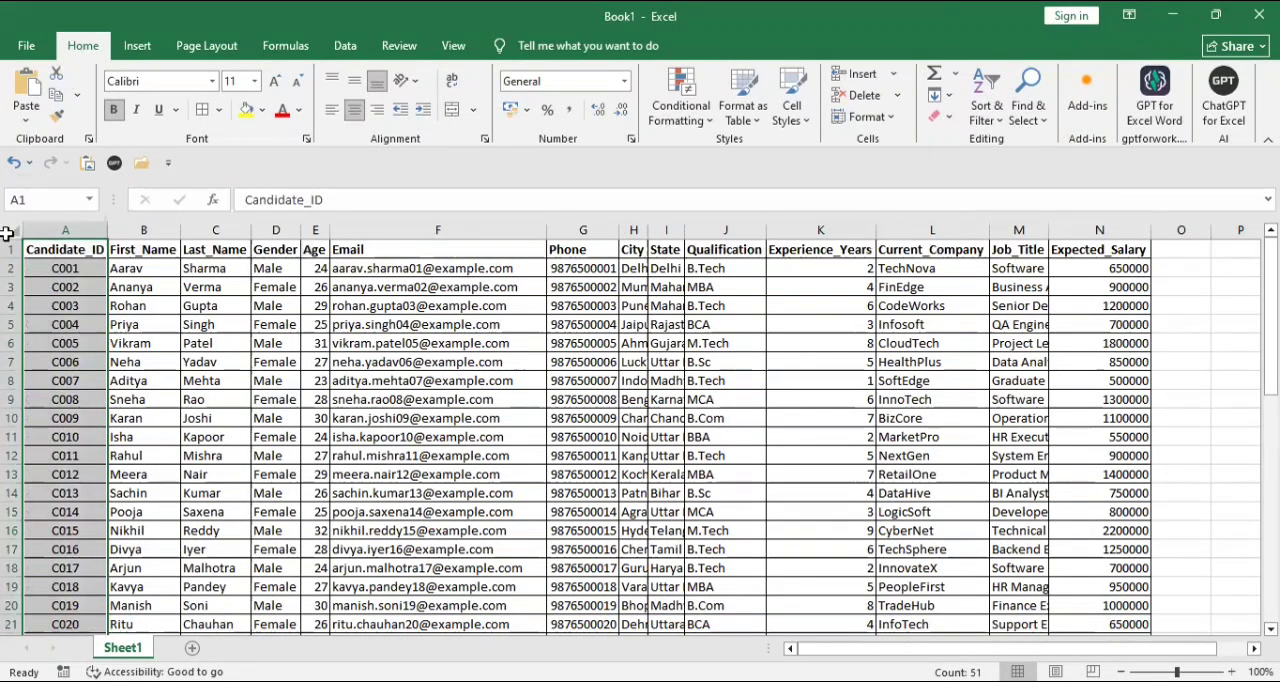
{"action": "left_click", "coordinate": [47, 288]}
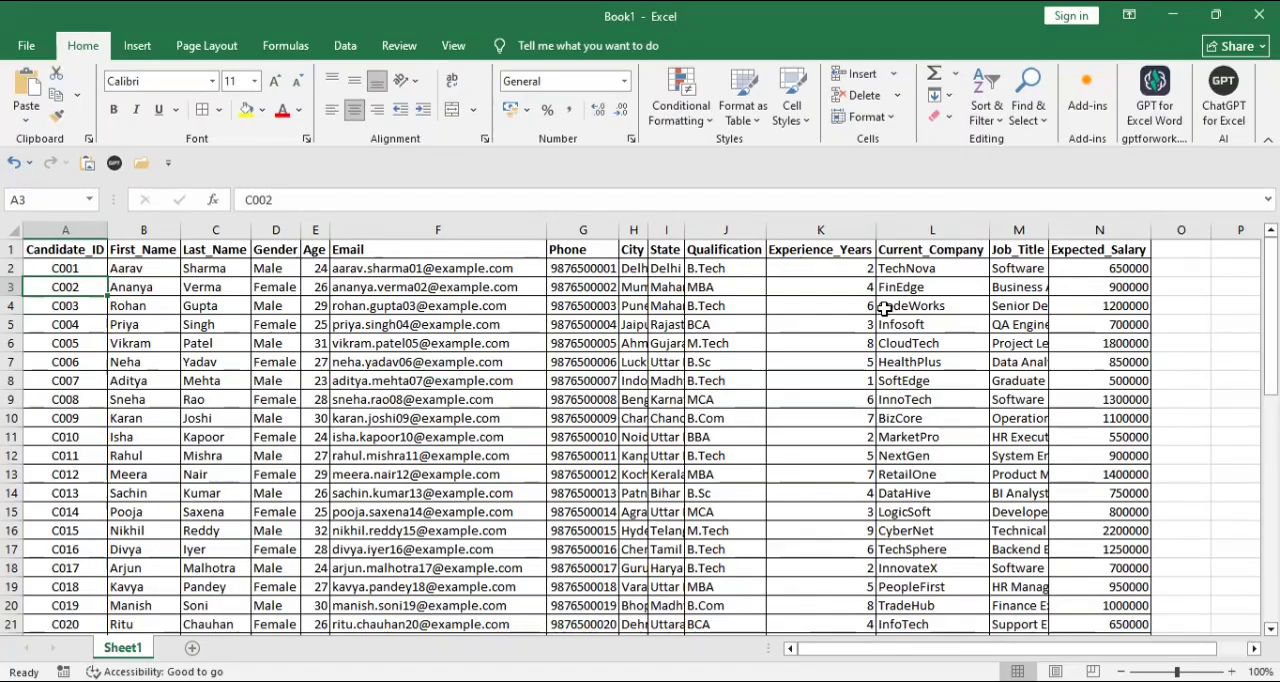
{"action": "double_click", "coordinate": [648, 230]}
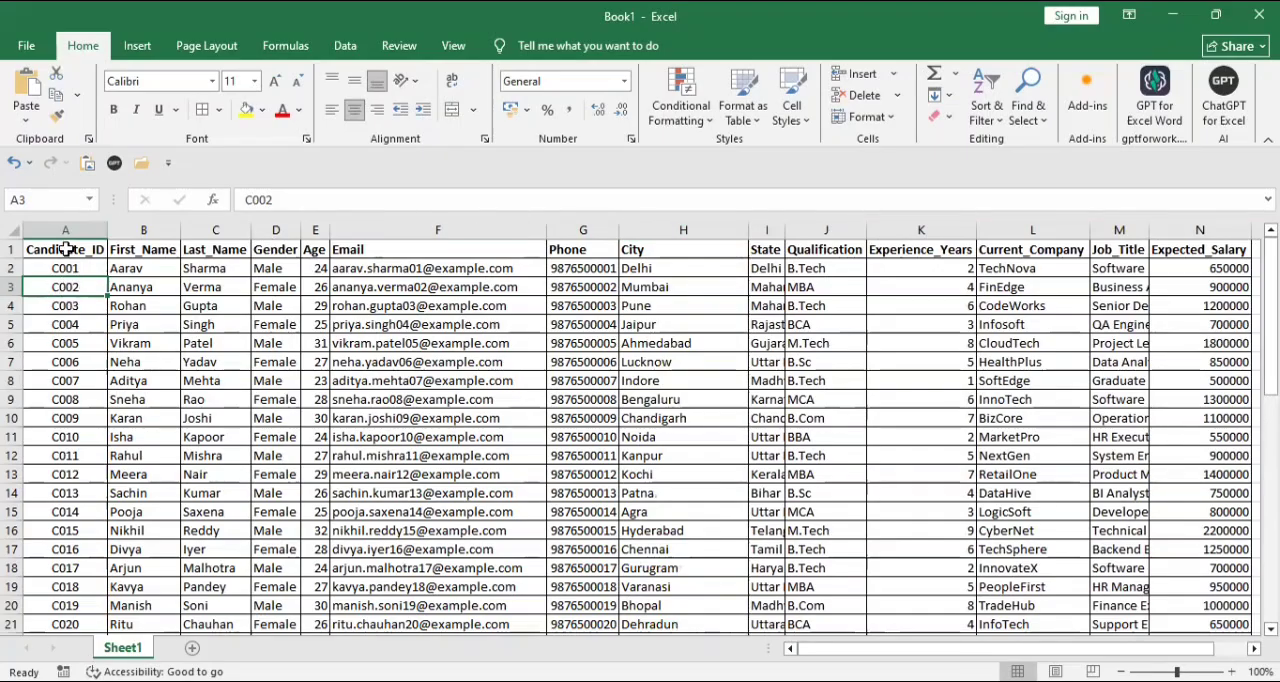
- Copy the centered format of cell A3 to the Age, Experience_Years and Expected_Salary columns, rows 1 to 51, with Format Painter
{"action": "left_click", "coordinate": [58, 117]}
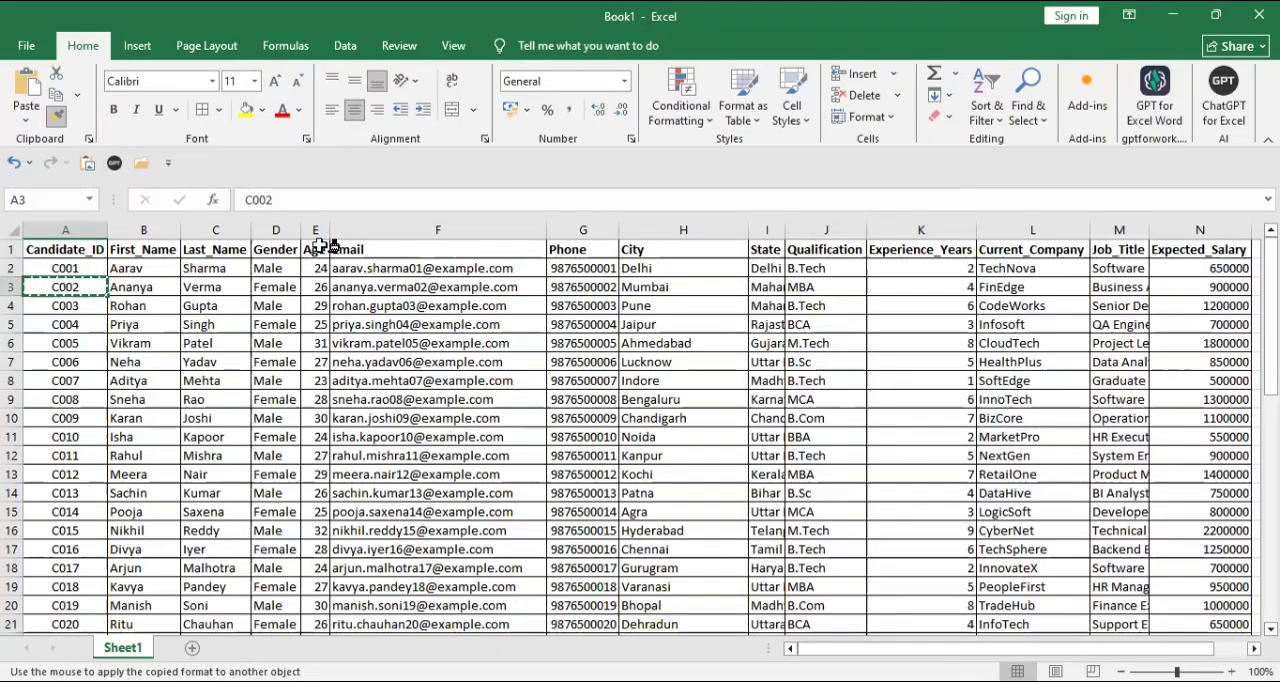
{"action": "mouse_move", "coordinate": [320, 248]}
{"action": "left_mouse_down"}
{"action": "mouse_move", "coordinate": [345, 425]}
{"action": "mouse_move", "coordinate": [325, 478]}
{"action": "mouse_move", "coordinate": [322, 632]}
{"action": "mouse_move", "coordinate": [320, 597]}
{"action": "left_mouse_up"}
{"action": "scroll", "coordinate": [330, 610], "scroll_direction": "up", "scroll_amount": 10}
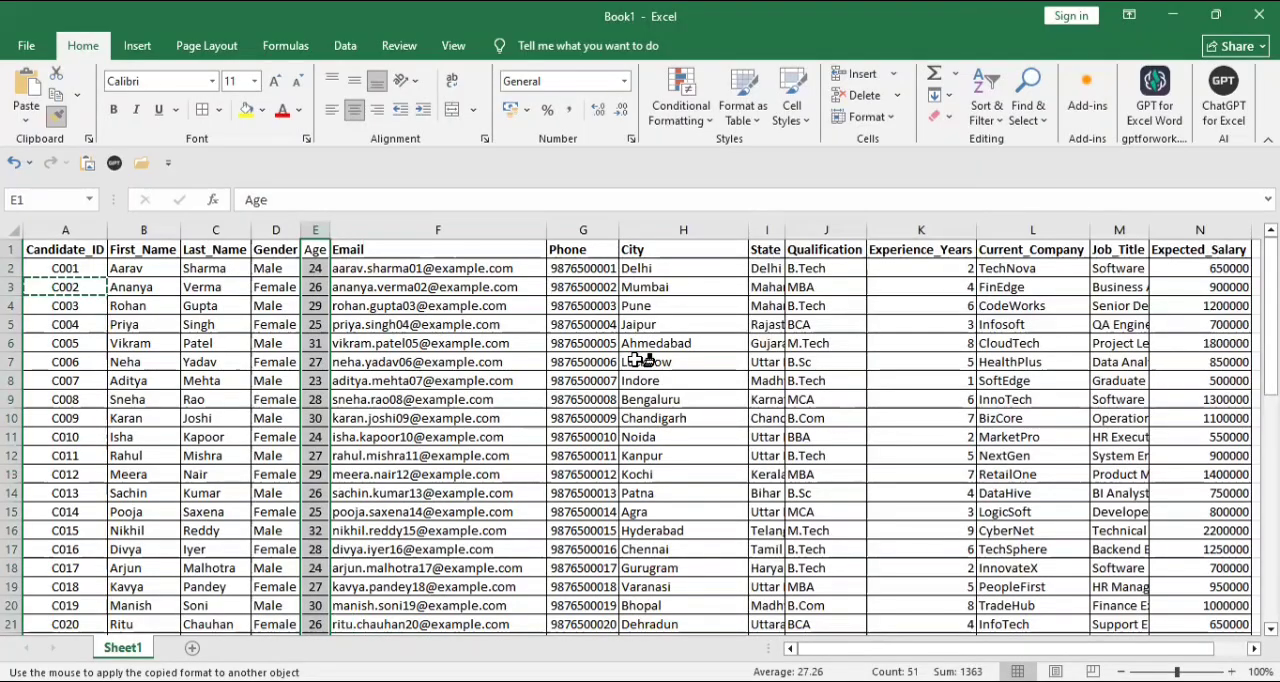
{"action": "left_click", "coordinate": [895, 245]}
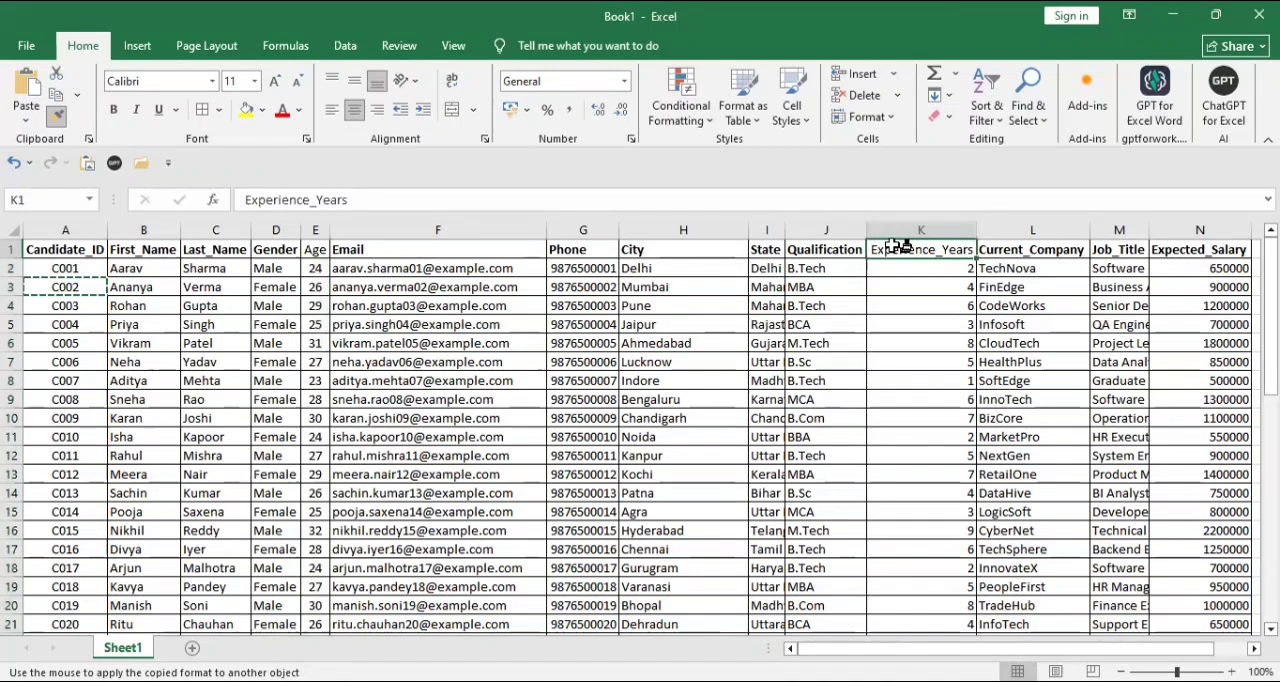
{"action": "key", "text": "ctrl+shift+Down"}
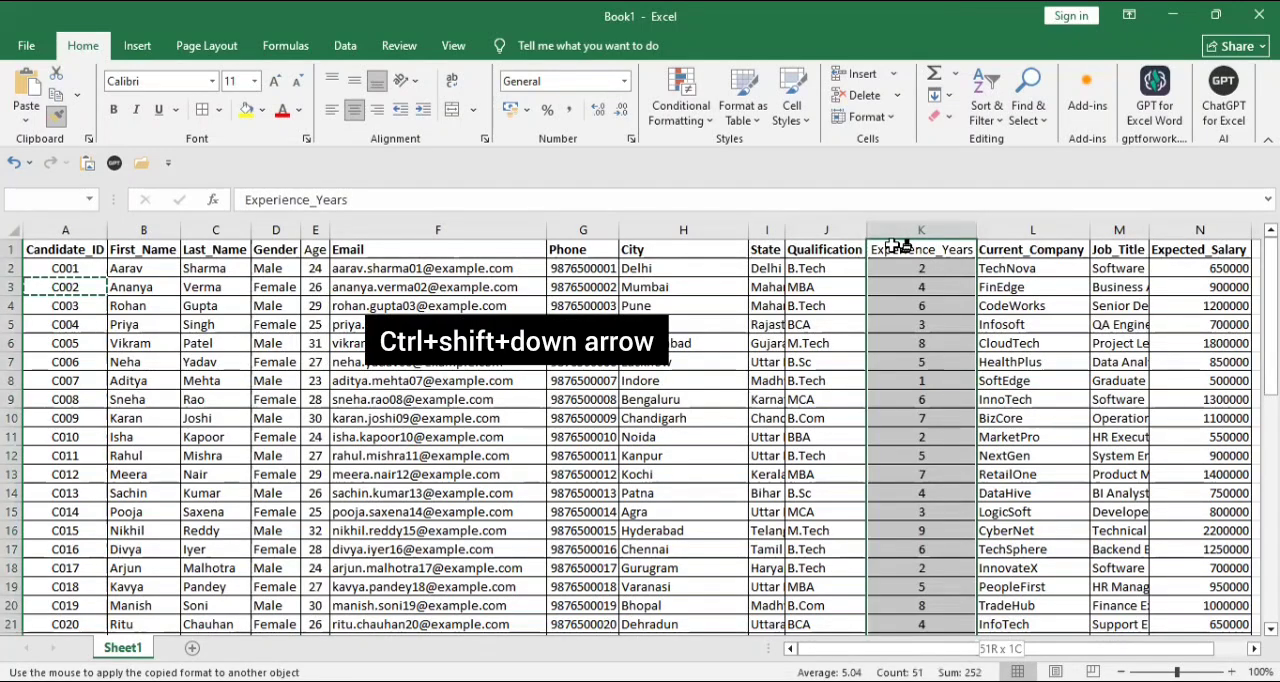
{"action": "left_click", "coordinate": [1236, 249]}
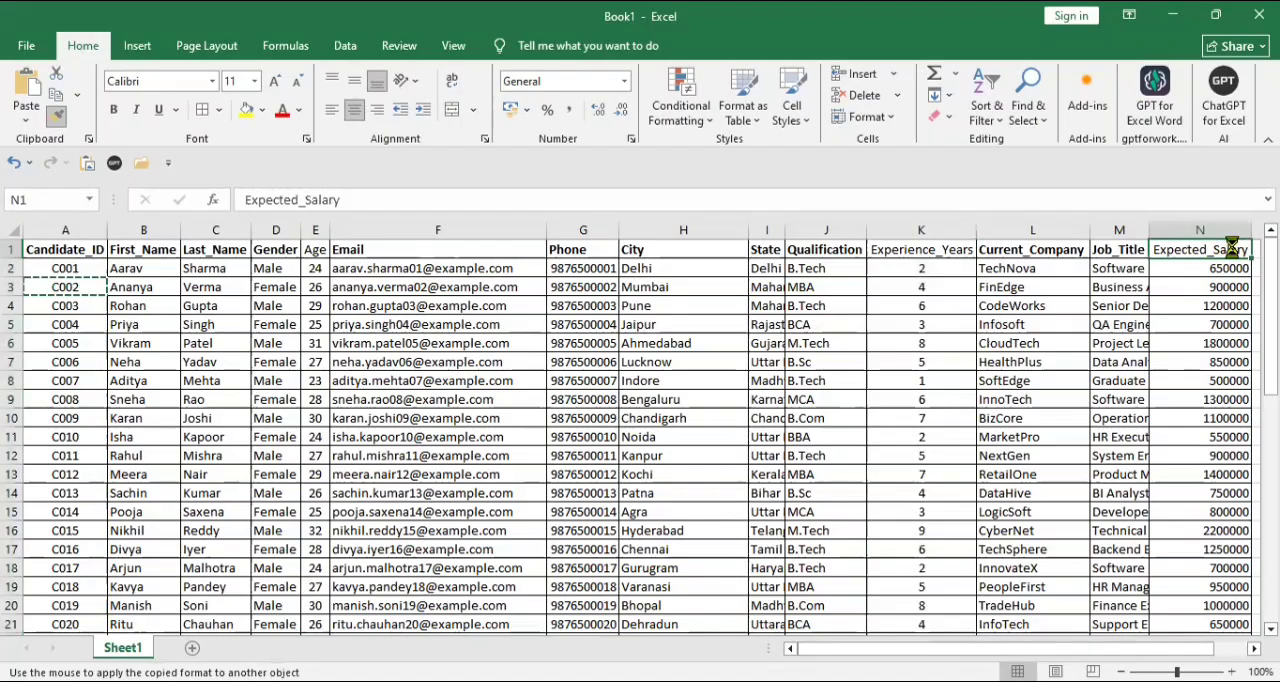
{"action": "key", "text": "ctrl+shift+Down"}
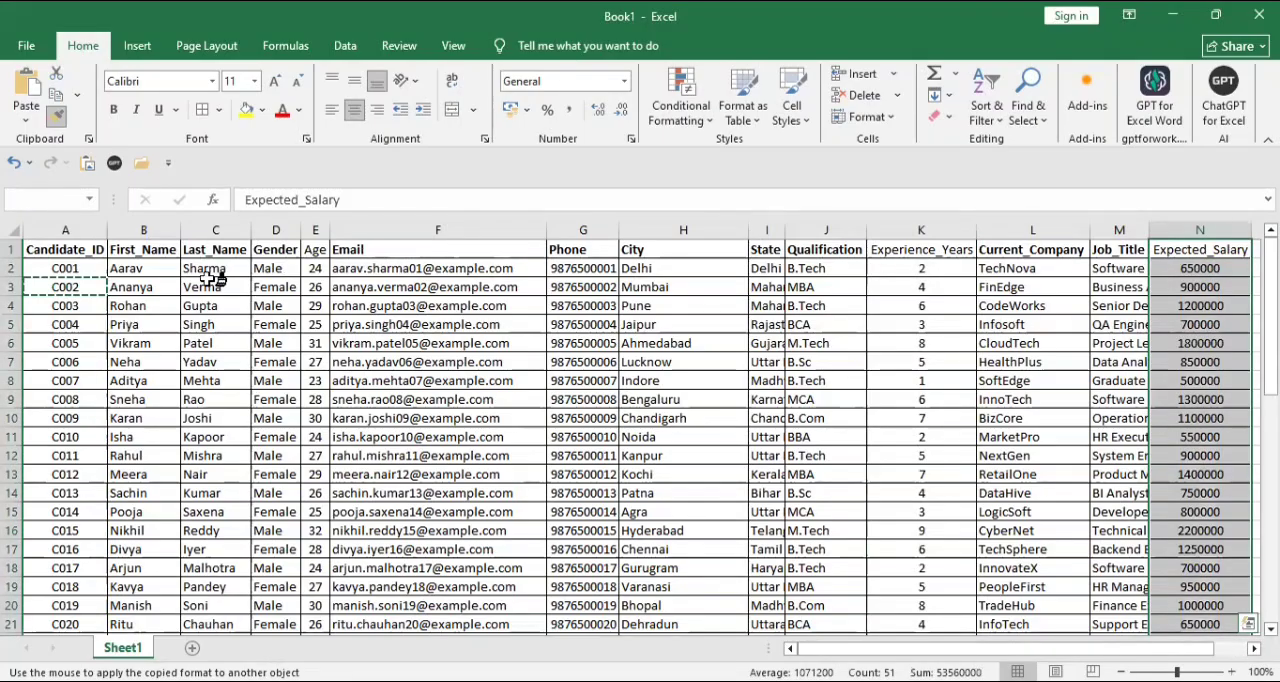
{"action": "left_click", "coordinate": [56, 117]}
- Reapply bold to all header cells from Candidate_ID through Expected_Salary
{"action": "left_click", "coordinate": [60, 247]}
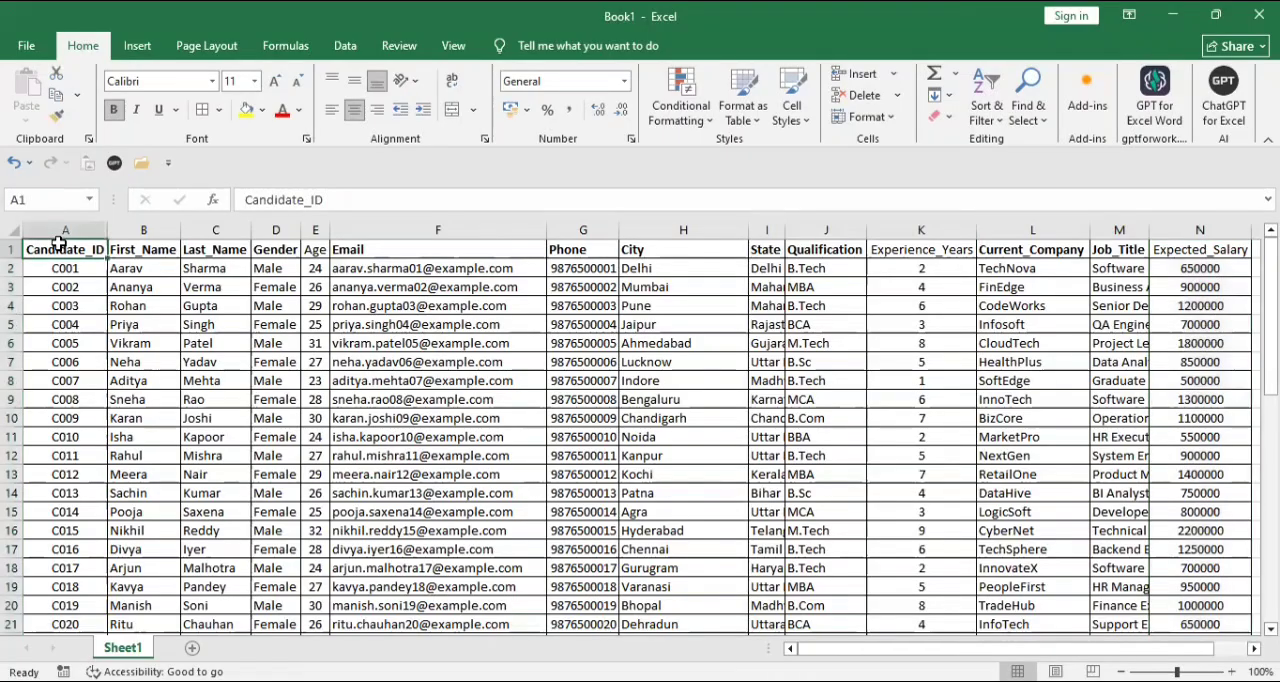
{"action": "key", "text": "ctrl+shift+Right"}
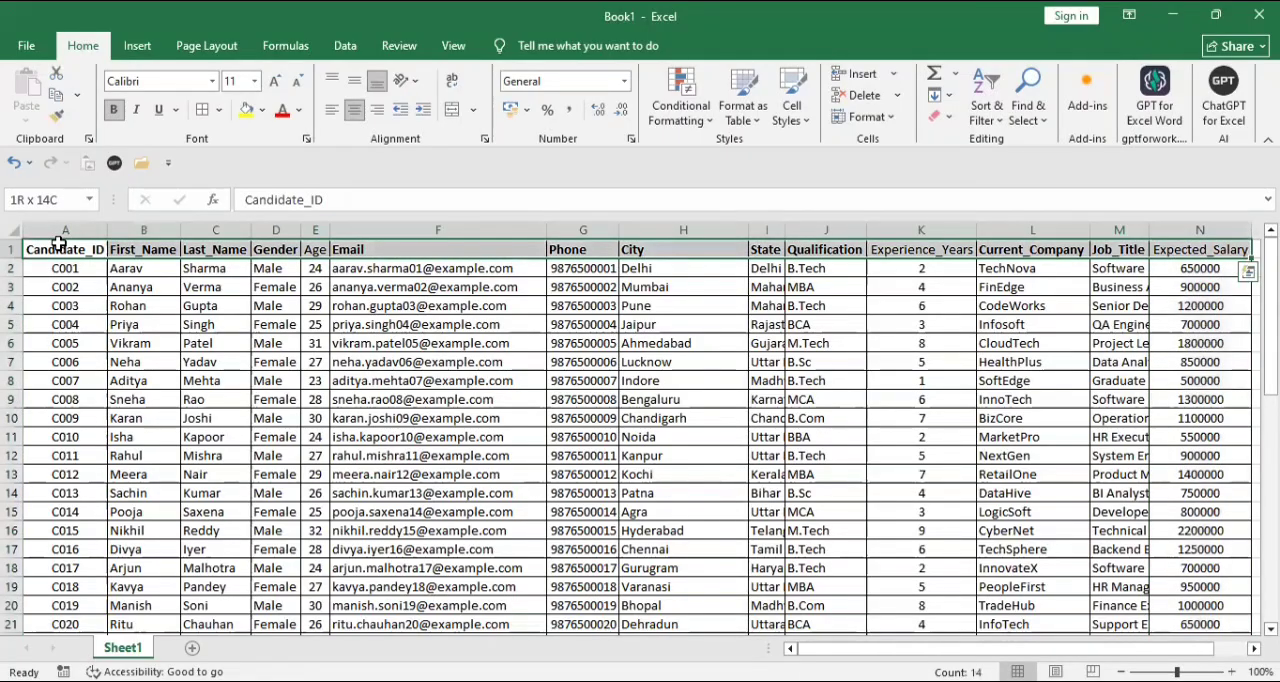
{"action": "key", "text": "ctrl+b"}
{"action": "key", "text": "ctrl+b"}
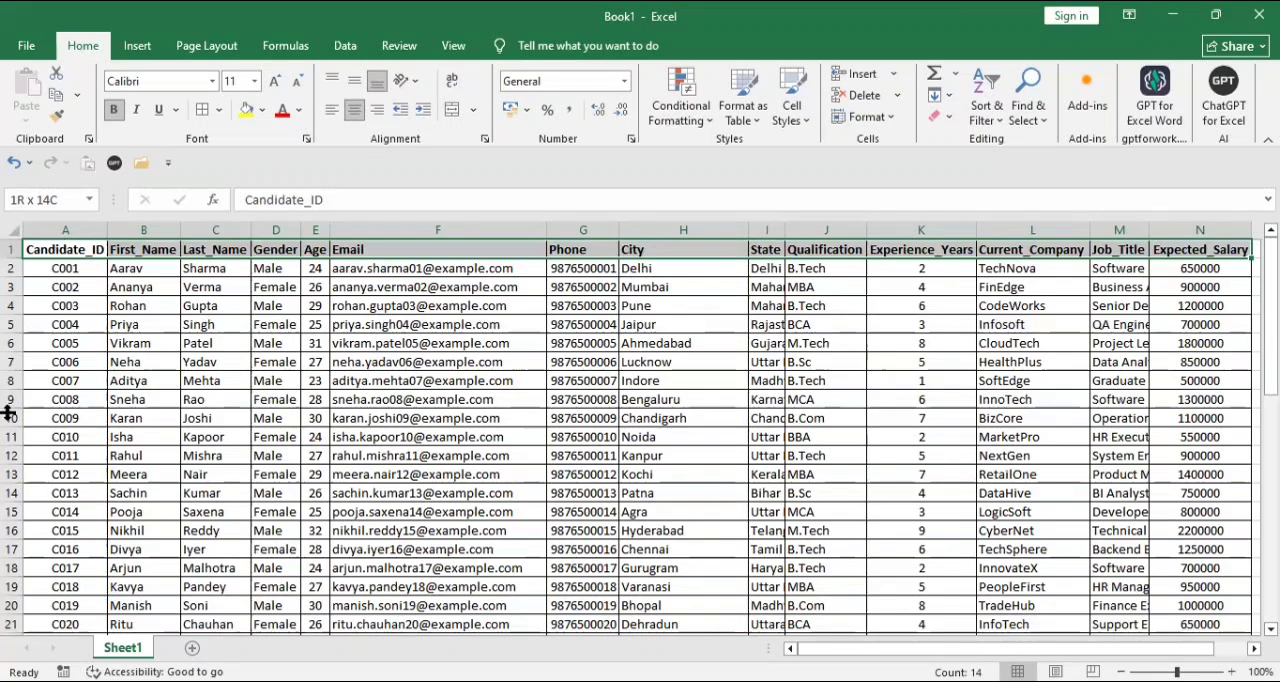
- Insert a blank column between Last_Name and Gender
{"action": "left_click", "coordinate": [292, 230]}
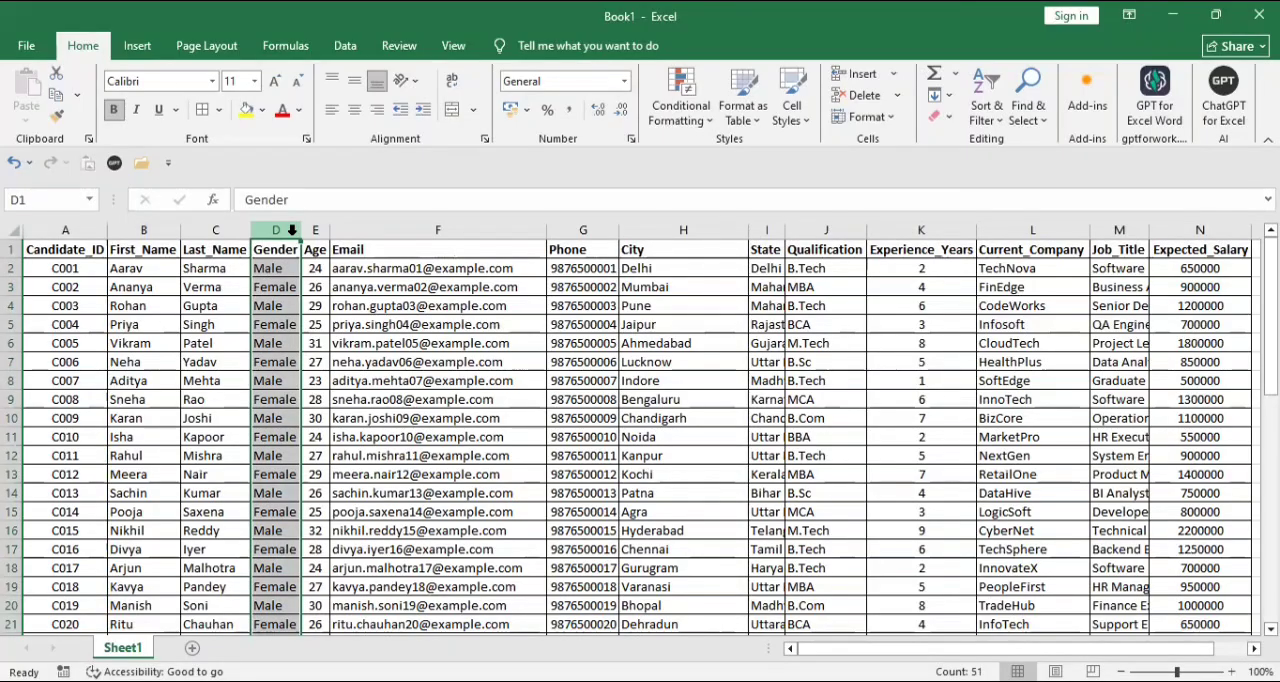
{"action": "key", "text": "ctrl+shift+plus"}
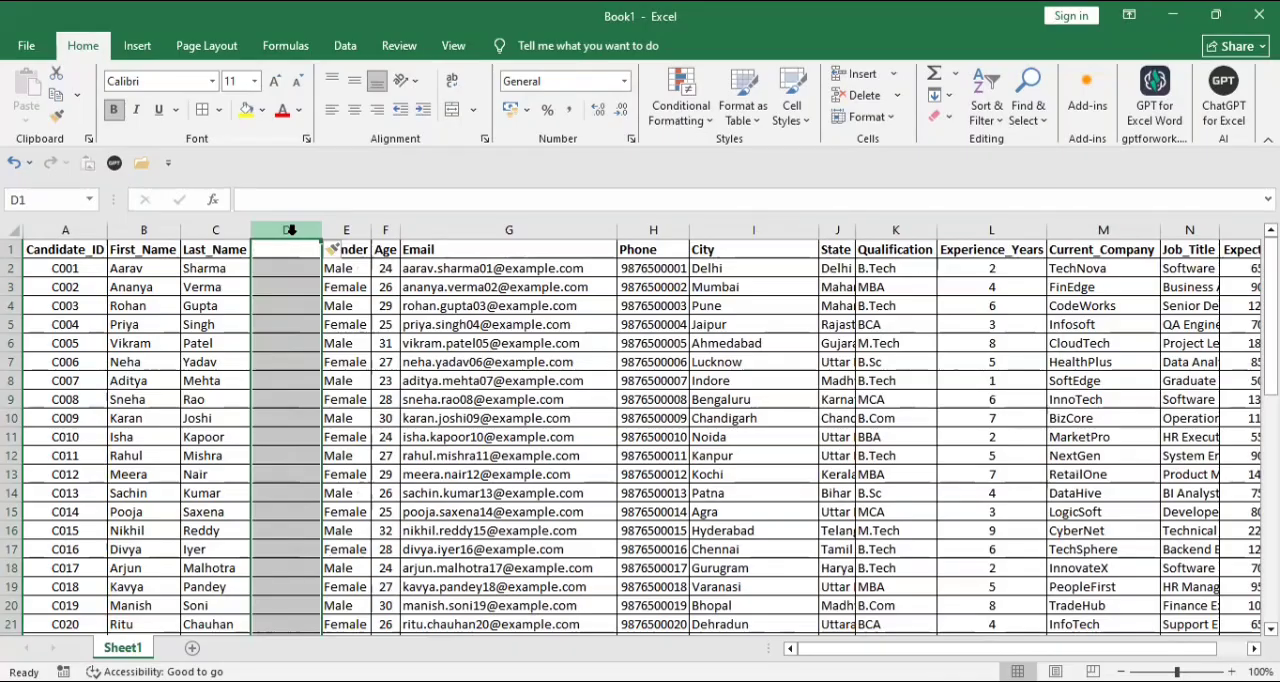
{"action": "key", "text": "ctrl+minus"}
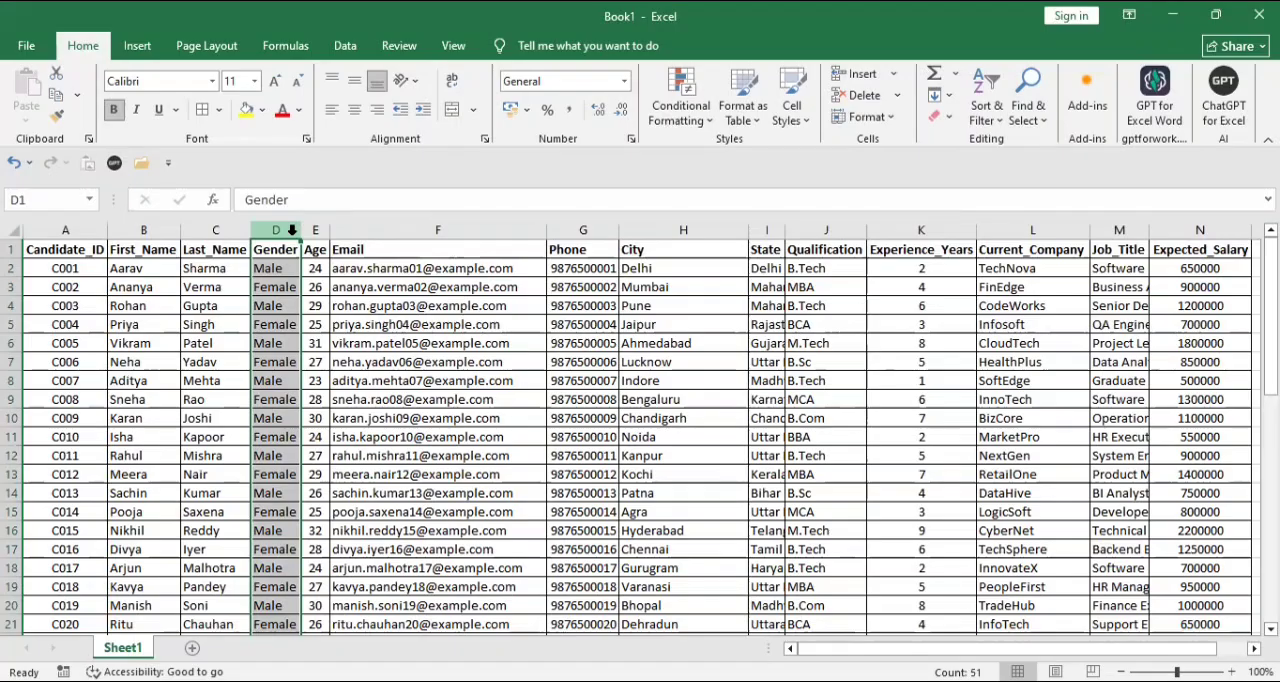
{"action": "key", "text": "ctrl+shift+equal"}
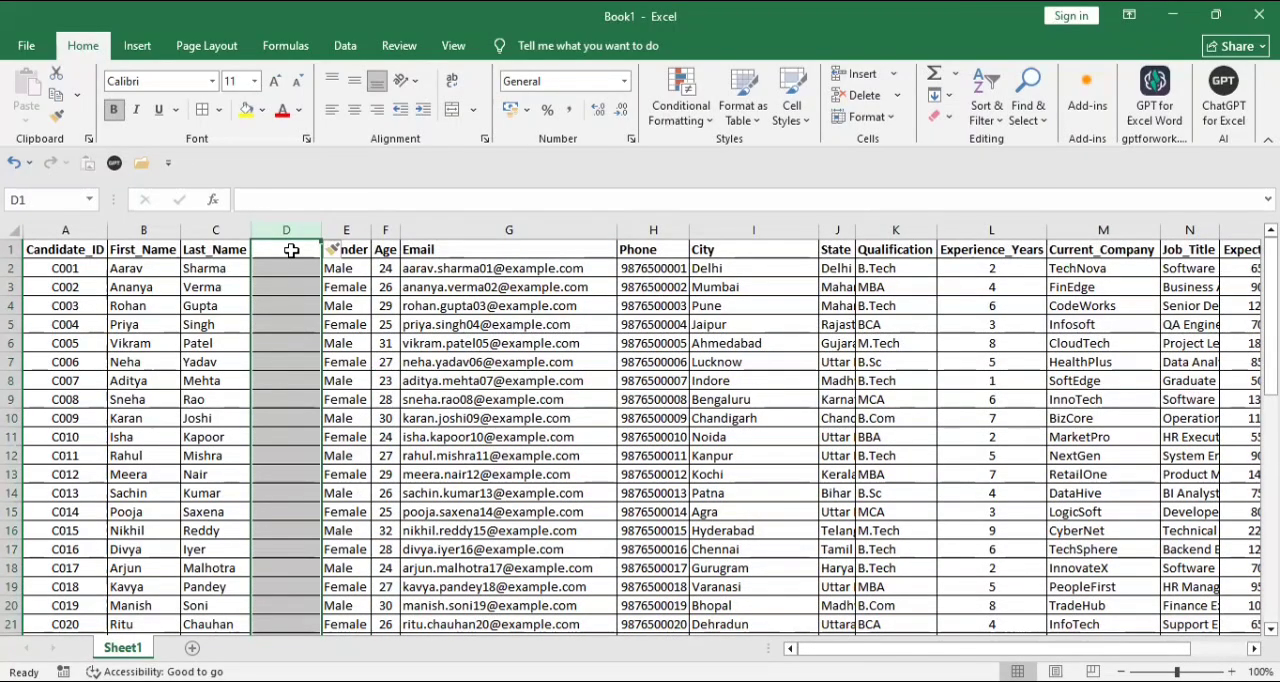
- Enter the header "Name of candidate" in D1 of the blank column
{"action": "left_click", "coordinate": [291, 250]}
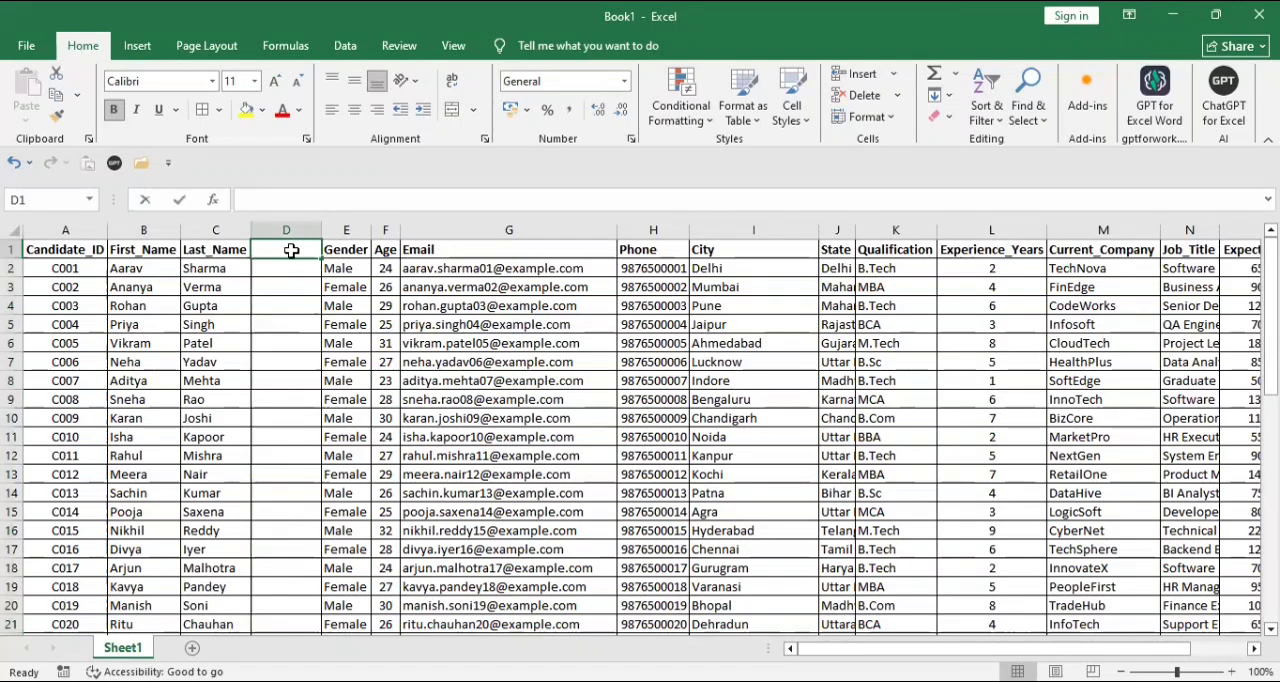
{"action": "type", "text": "NAM"}
{"action": "key", "text": "BackSpace"}
{"action": "key", "text": "BackSpace"}
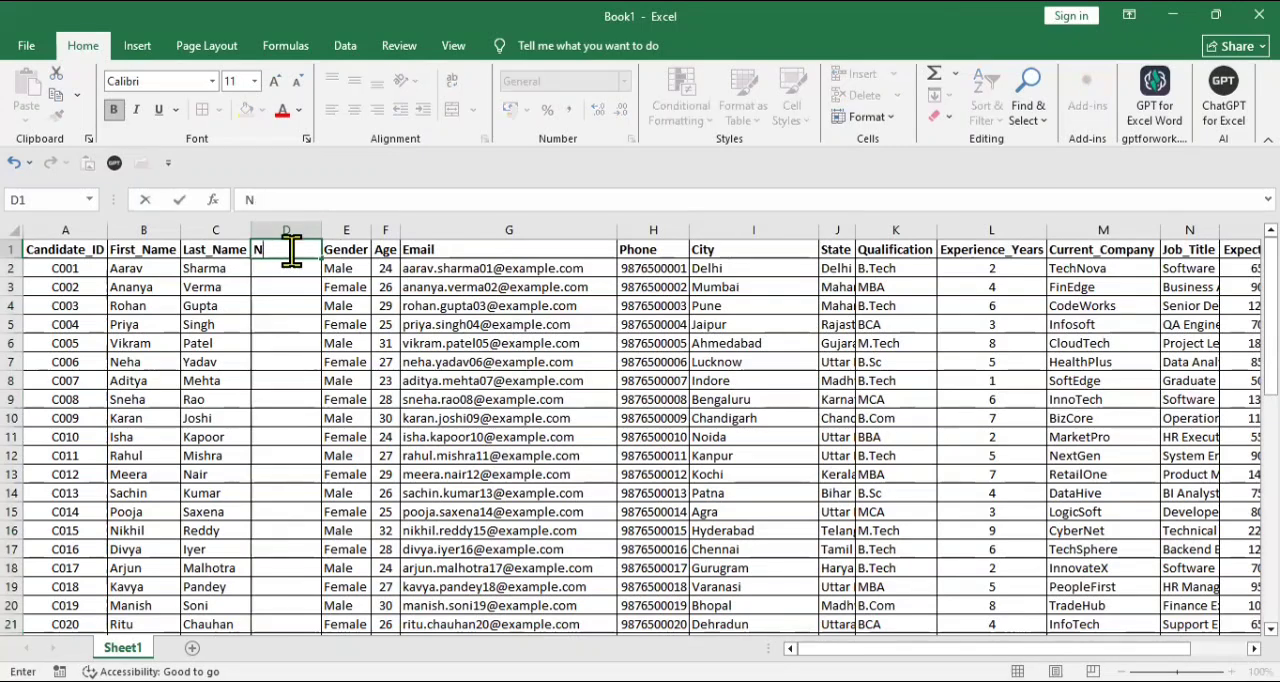
{"action": "type", "text": "ame of candid"}
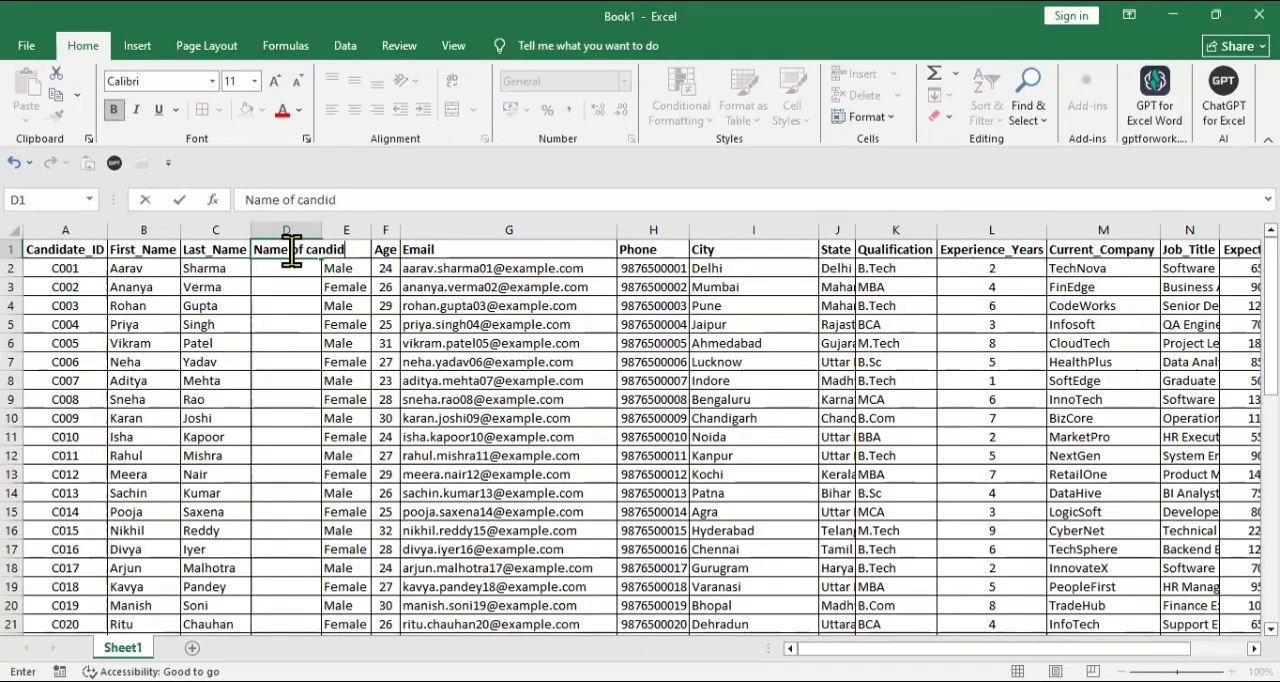
{"action": "type", "text": "ate"}
{"action": "left_click", "coordinate": [309, 273]}
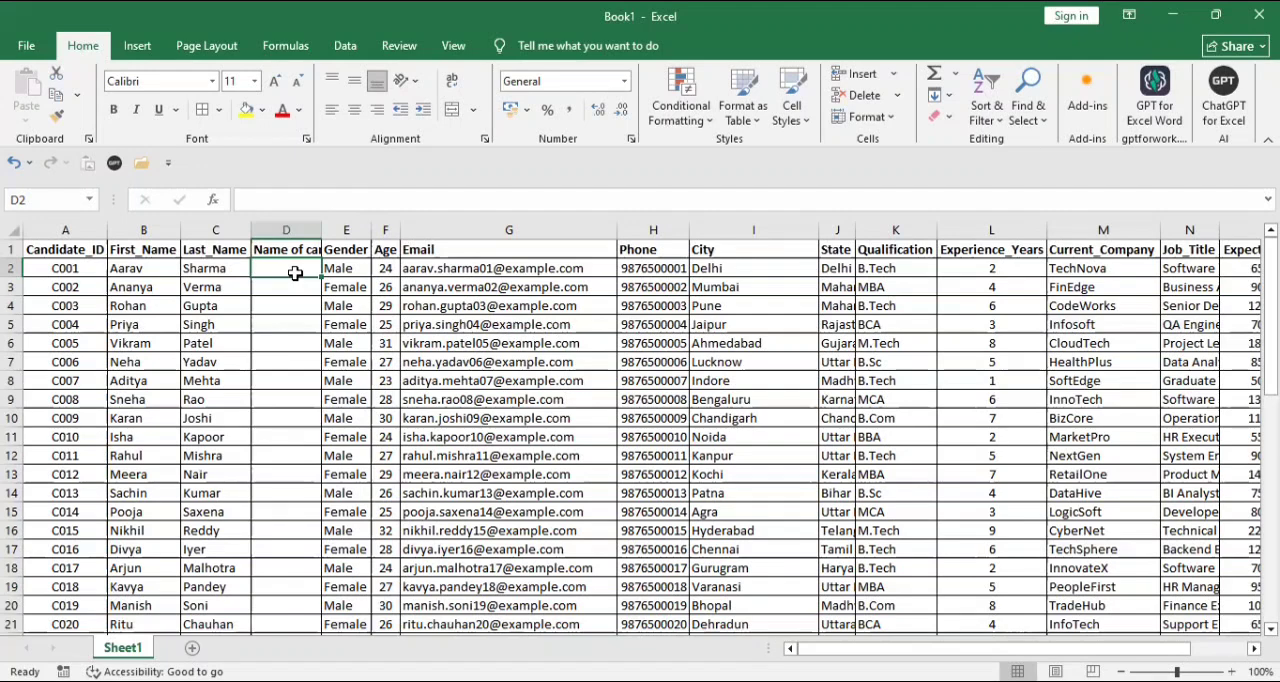
- Enter the first candidate's full name in D2, combining first and last name, and autofit the width of column D
{"action": "type", "text": "Aarav Sharma"}
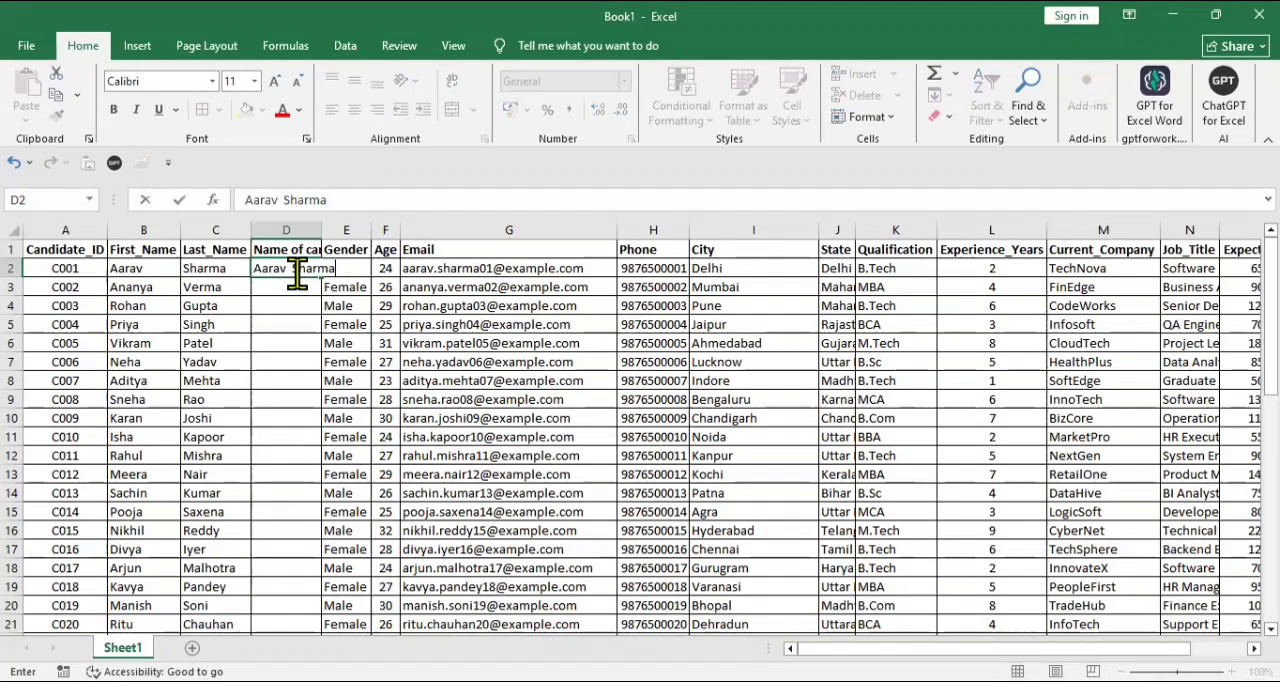
{"action": "key", "text": "Return"}
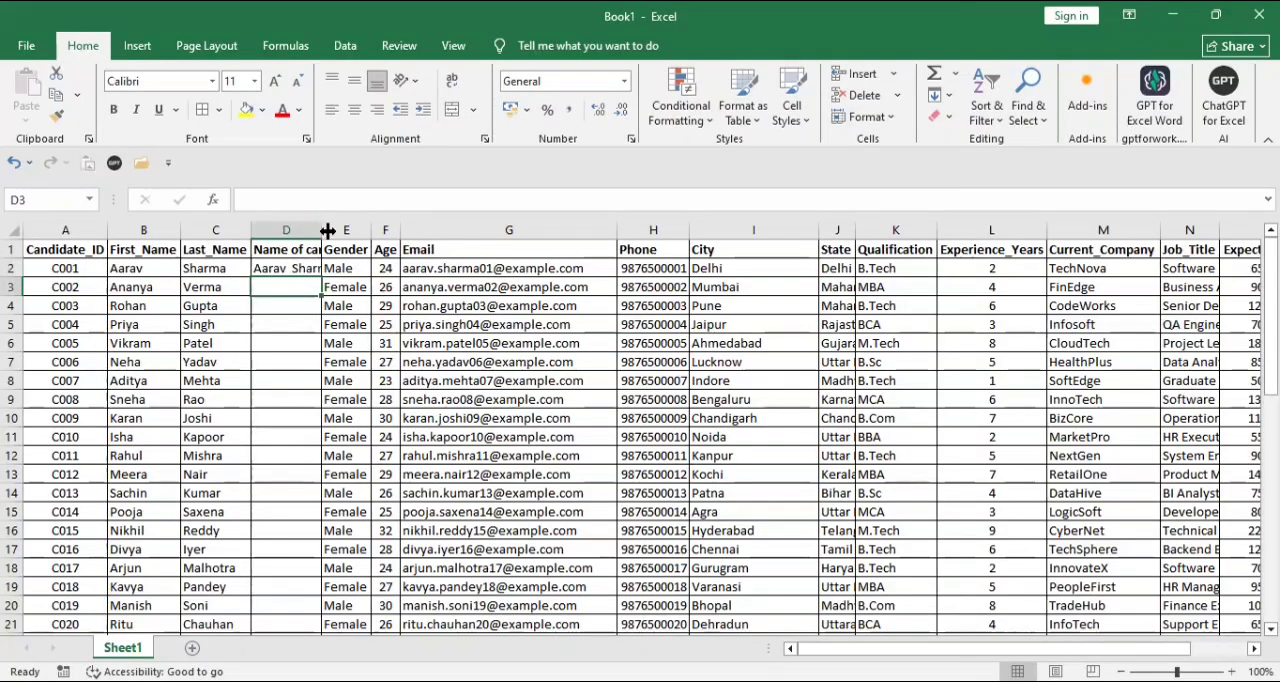
{"action": "double_click", "coordinate": [318, 230]}
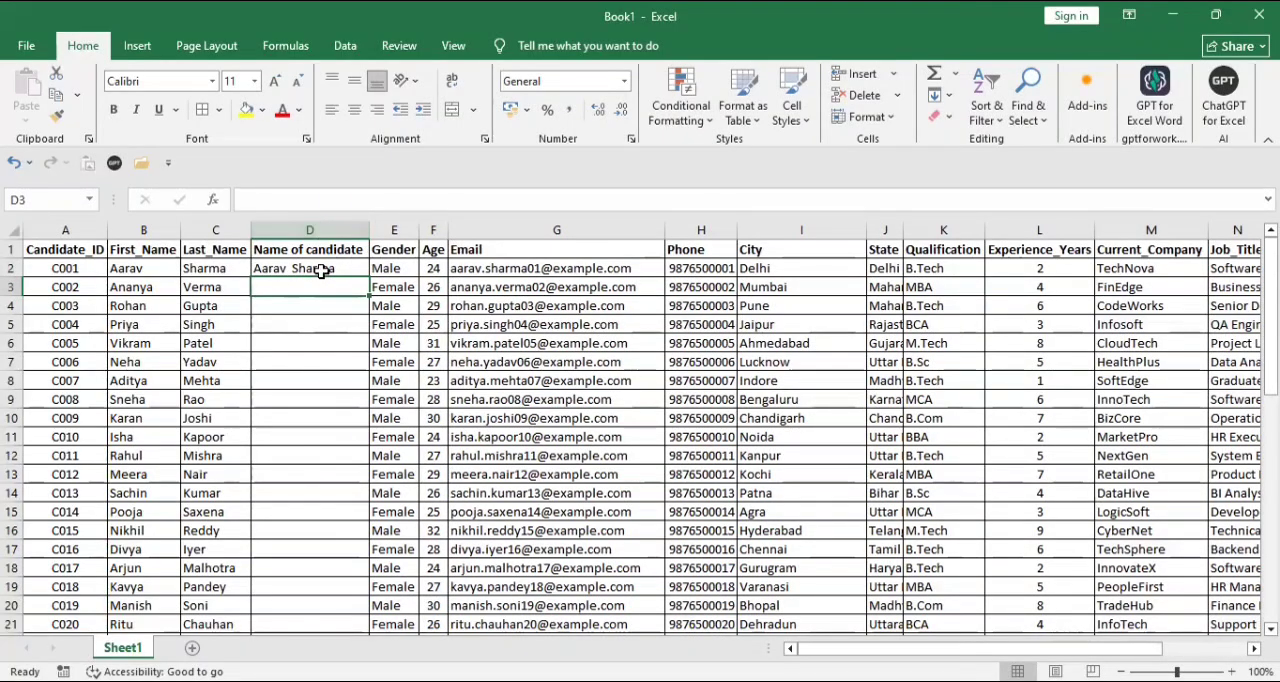
- Fill D2 through D51 of the Name of candidate column with Flash Fill, following the name pattern in D2
{"action": "left_click", "coordinate": [320, 266]}
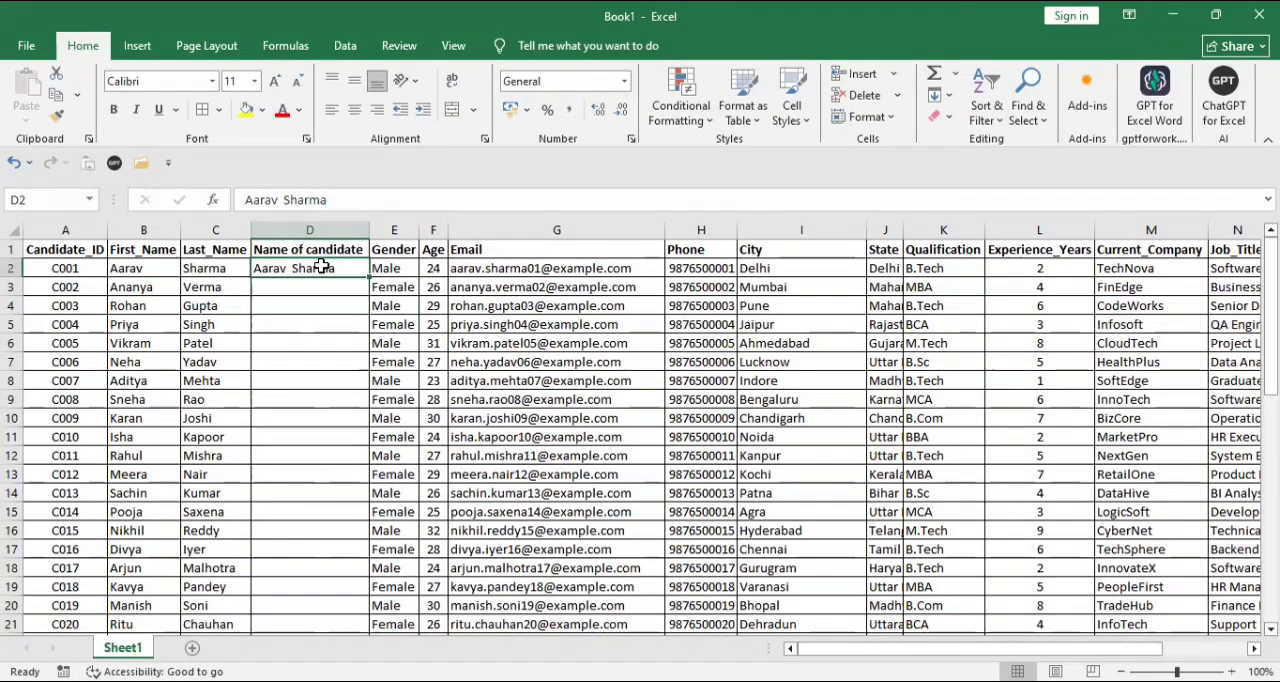
{"action": "key", "text": "ctrl+shift+Down"}
{"action": "key", "text": "ctrl+shift+Up"}
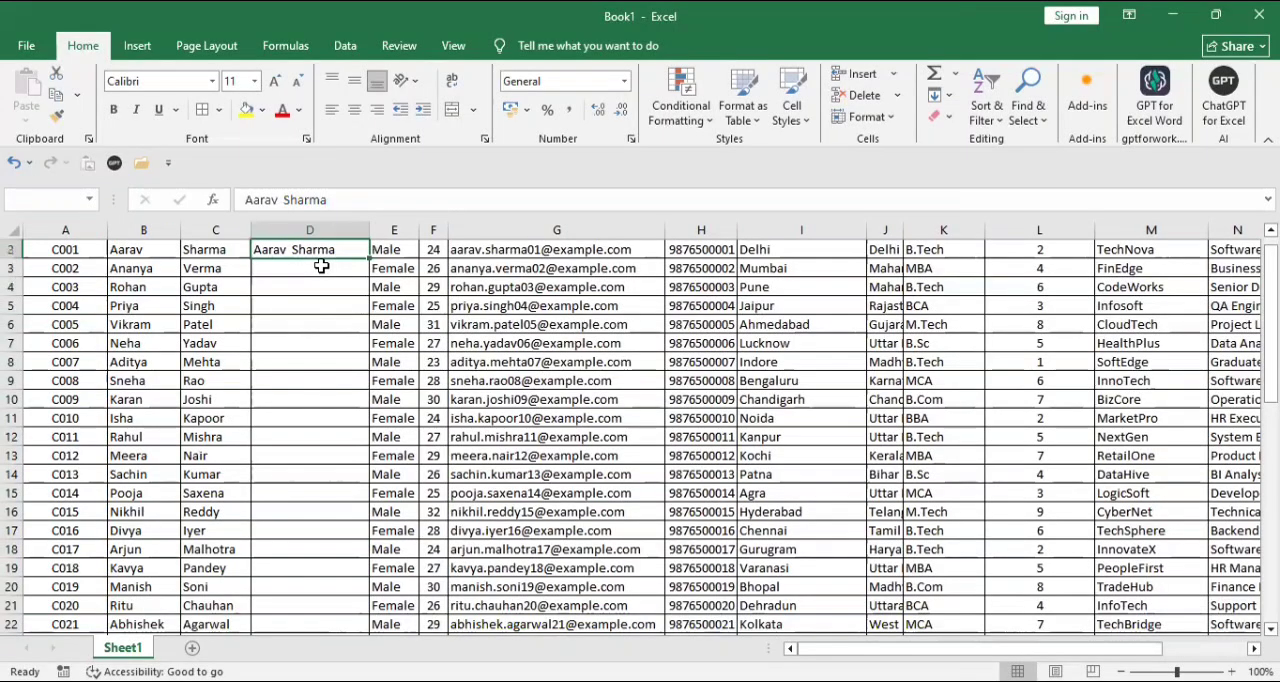
{"action": "key", "text": "shift+Down"}
{"action": "key", "text": "shift+Down"}
{"action": "key", "text": "shift+Down"}
{"action": "key", "text": "shift+Down"}
{"action": "key", "text": "shift+Down"}
{"action": "key", "text": "shift+Down"}
{"action": "key", "text": "shift+Down"}
{"action": "key", "text": "shift+Down"}
{"action": "key", "text": "shift+Down"}
{"action": "key", "text": "shift+Down"}
{"action": "key", "text": "shift+Down"}
{"action": "key", "text": "shift+Down"}
{"action": "key", "text": "shift+Down"}
{"action": "key", "text": "shift+Down"}
{"action": "key", "text": "shift+Down"}
{"action": "key", "text": "shift+Down"}
{"action": "key", "text": "shift+Down"}
{"action": "key", "text": "shift+Down"}
{"action": "key", "text": "shift+Down"}
{"action": "key", "text": "shift+Down"}
{"action": "key", "text": "shift+Down"}
{"action": "key", "text": "shift+Down"}
{"action": "key", "text": "shift+Down"}
{"action": "key", "text": "shift+Down"}
{"action": "key", "text": "shift+Down"}
{"action": "key", "text": "shift+Down"}
{"action": "key", "text": "shift+Down"}
{"action": "key", "text": "shift+Down"}
{"action": "key", "text": "shift+Down"}
{"action": "key", "text": "shift+Down"}
{"action": "key", "text": "shift+Down"}
{"action": "key", "text": "shift+Down"}
{"action": "key", "text": "shift+Down"}
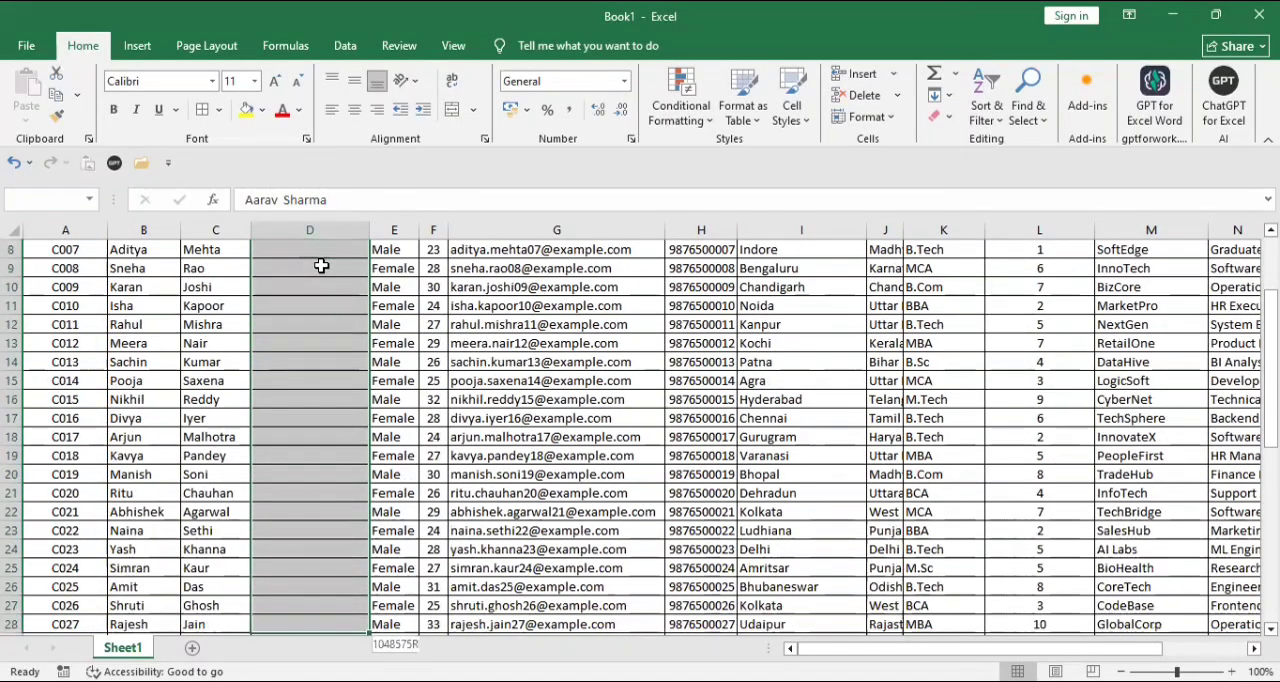
{"action": "key", "text": "shift+Down"}
{"action": "key", "text": "shift+Down"}
{"action": "key", "text": "shift+Down"}
{"action": "key", "text": "shift+Down"}
{"action": "key", "text": "shift+Down"}
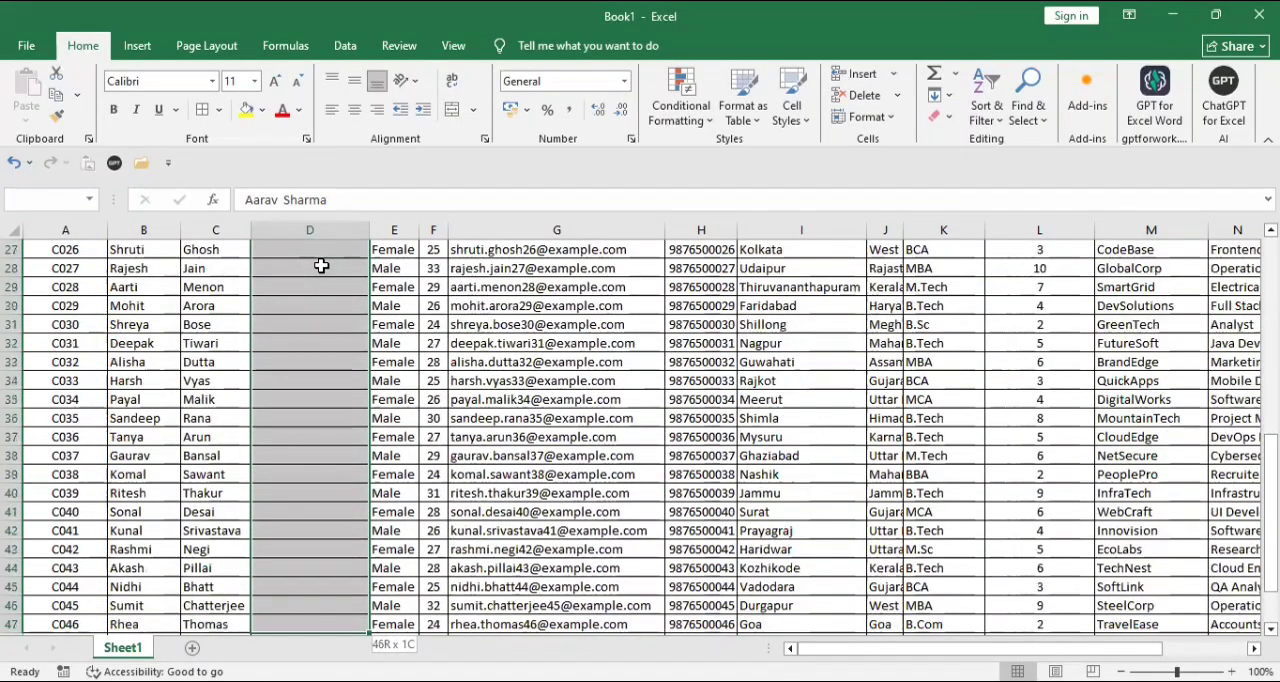
{"action": "key", "text": "shift+Down"}
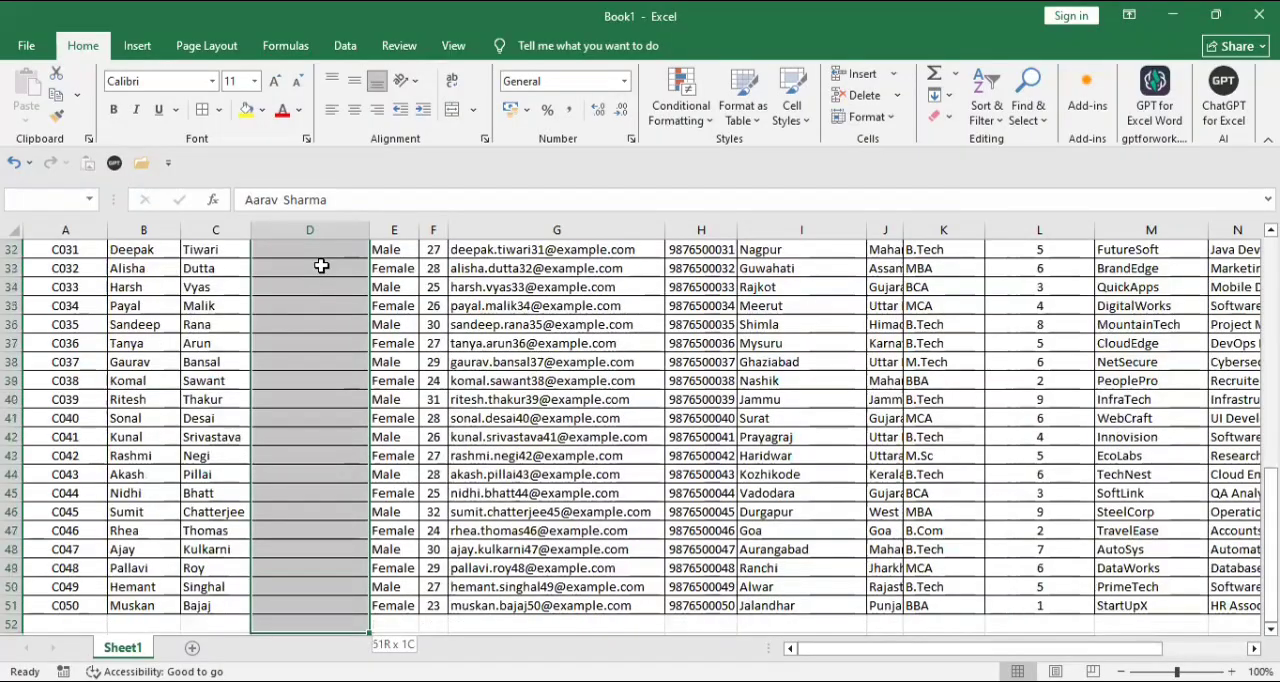
{"action": "key", "text": "shift+Up"}
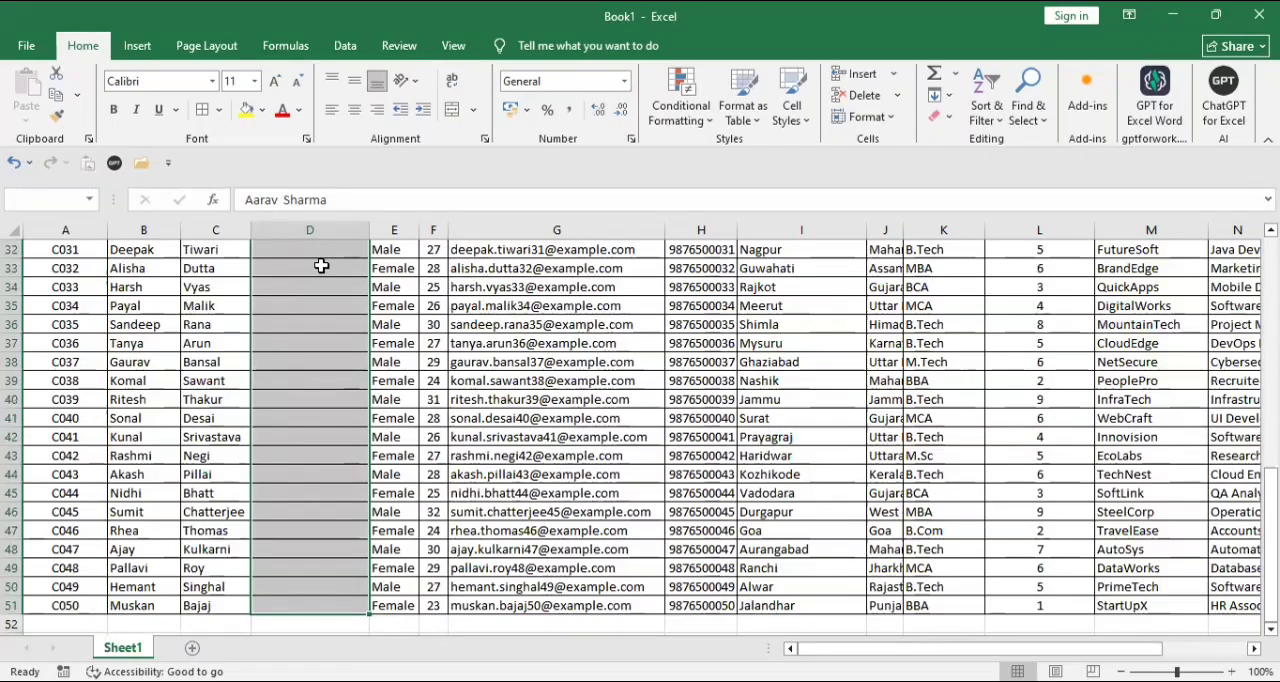
{"action": "left_click", "coordinate": [951, 96]}
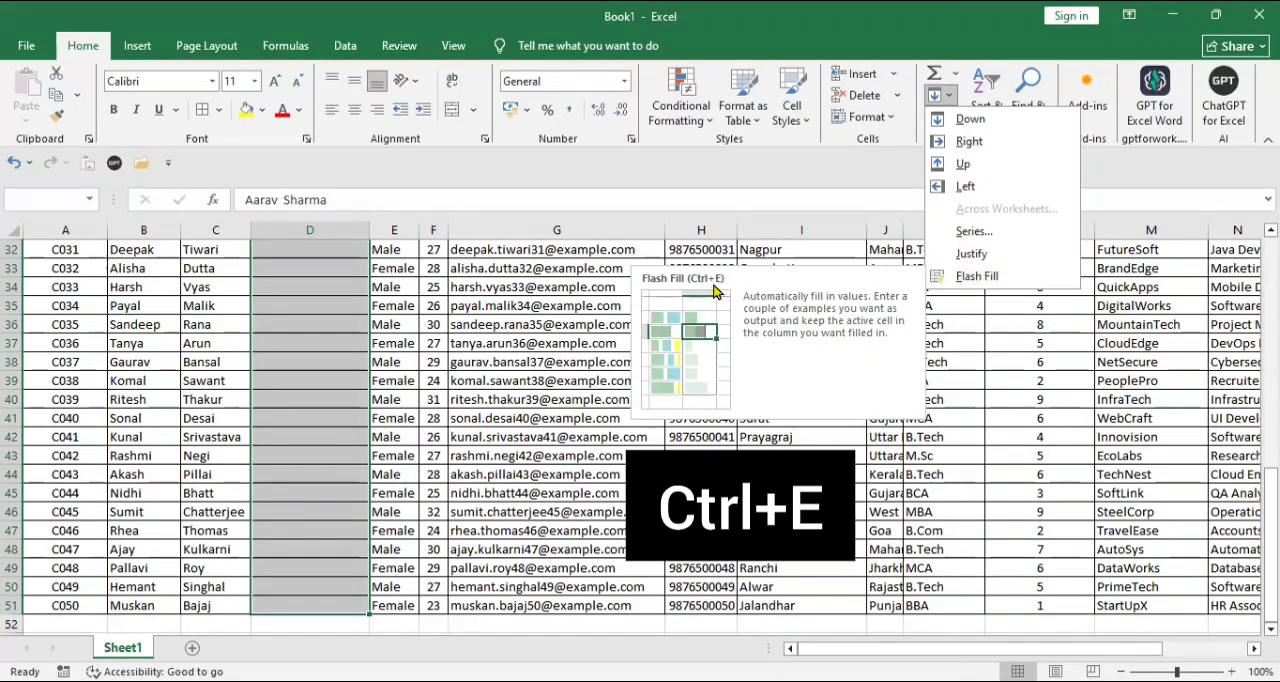
{"action": "left_click", "coordinate": [987, 282]}
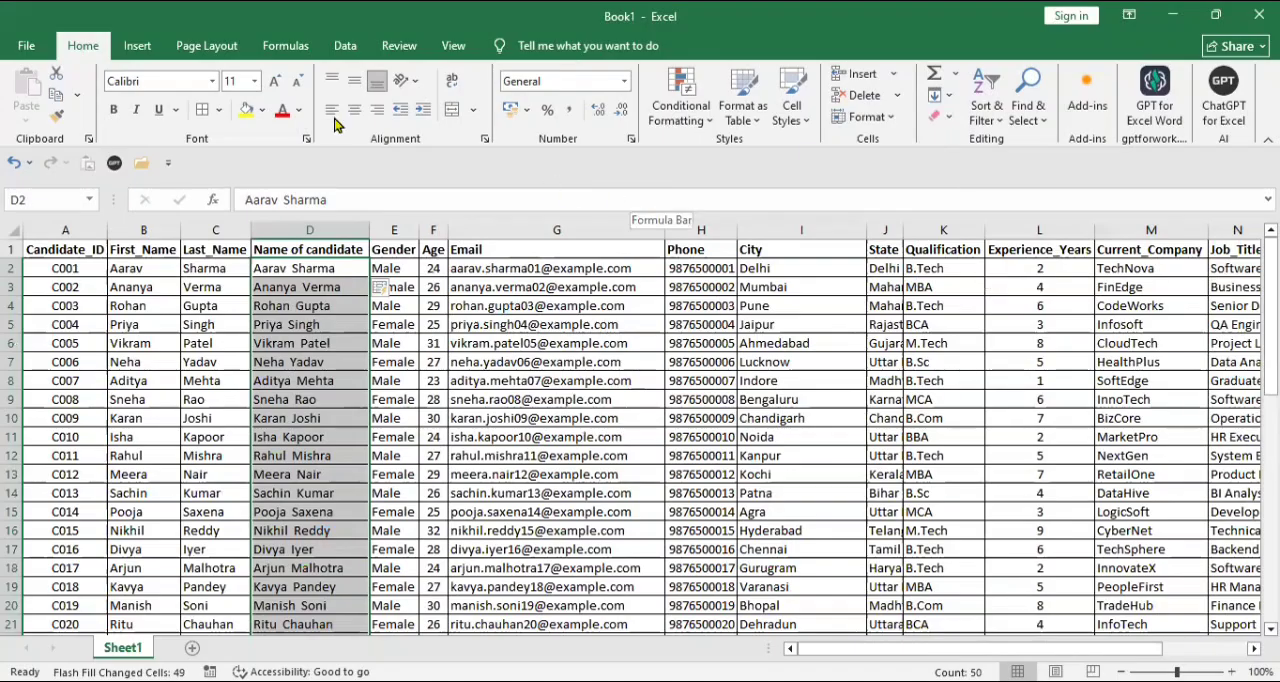
- Delete the First_Name and Last_Name columns
{"action": "left_click", "coordinate": [138, 230]}
{"action": "left_click_drag", "start_coordinate": [138, 230], "coordinate": [205, 232]}
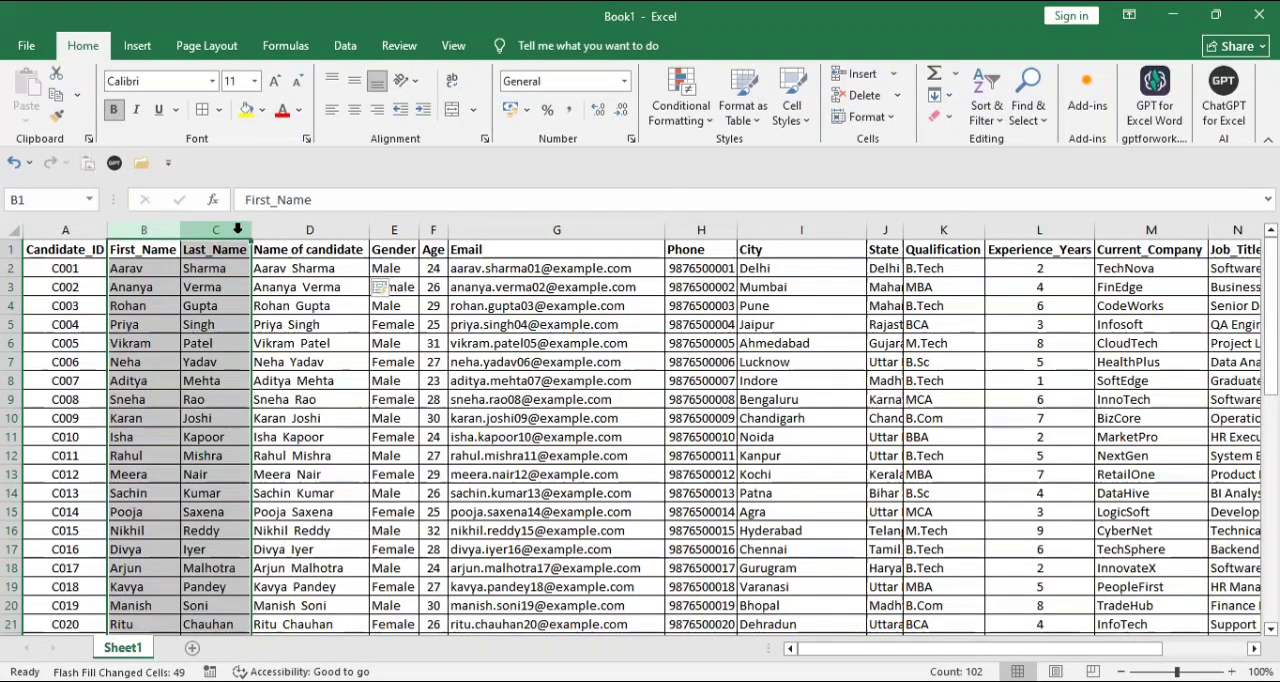
{"action": "right_click", "coordinate": [238, 229]}
{"action": "key", "text": "Escape"}
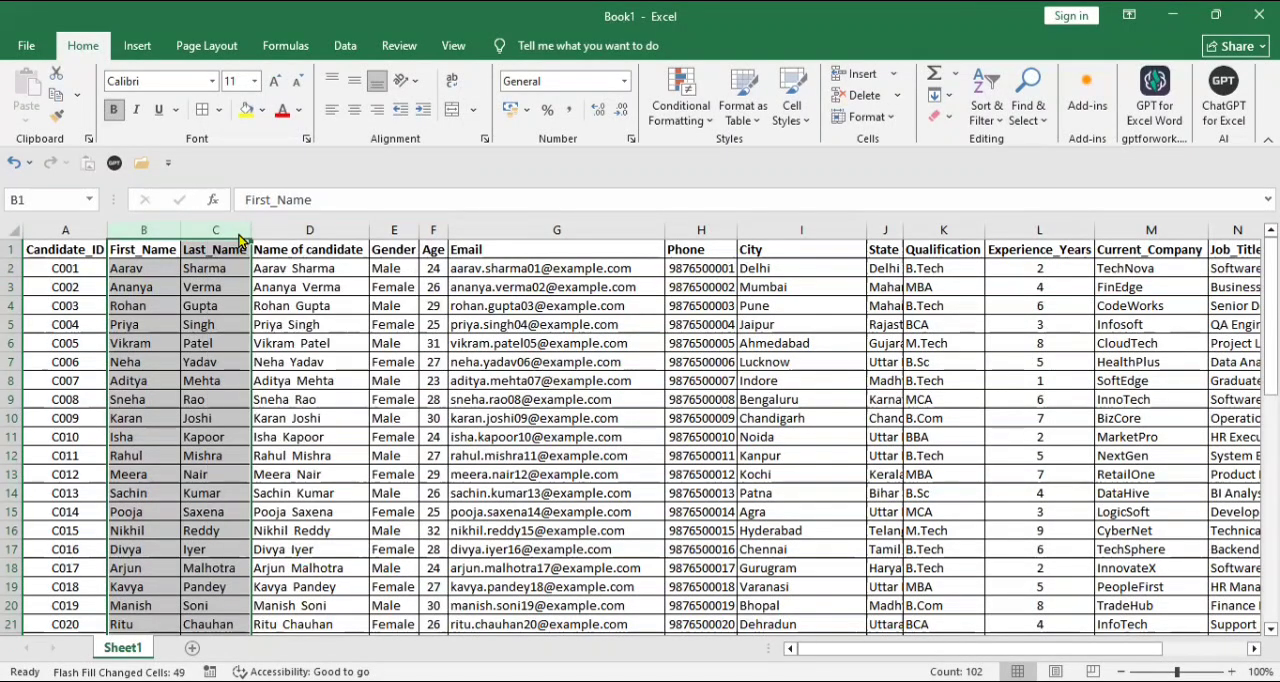
{"action": "right_click", "coordinate": [238, 236]}
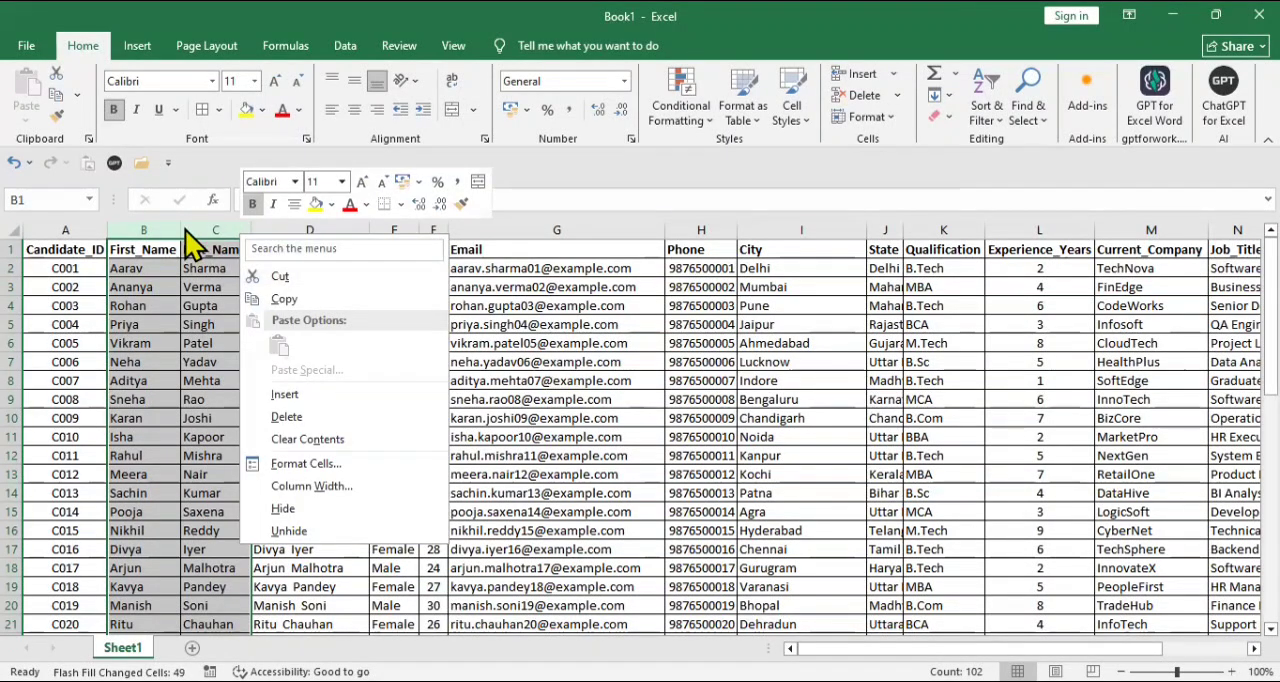
{"action": "key", "text": "Escape"}
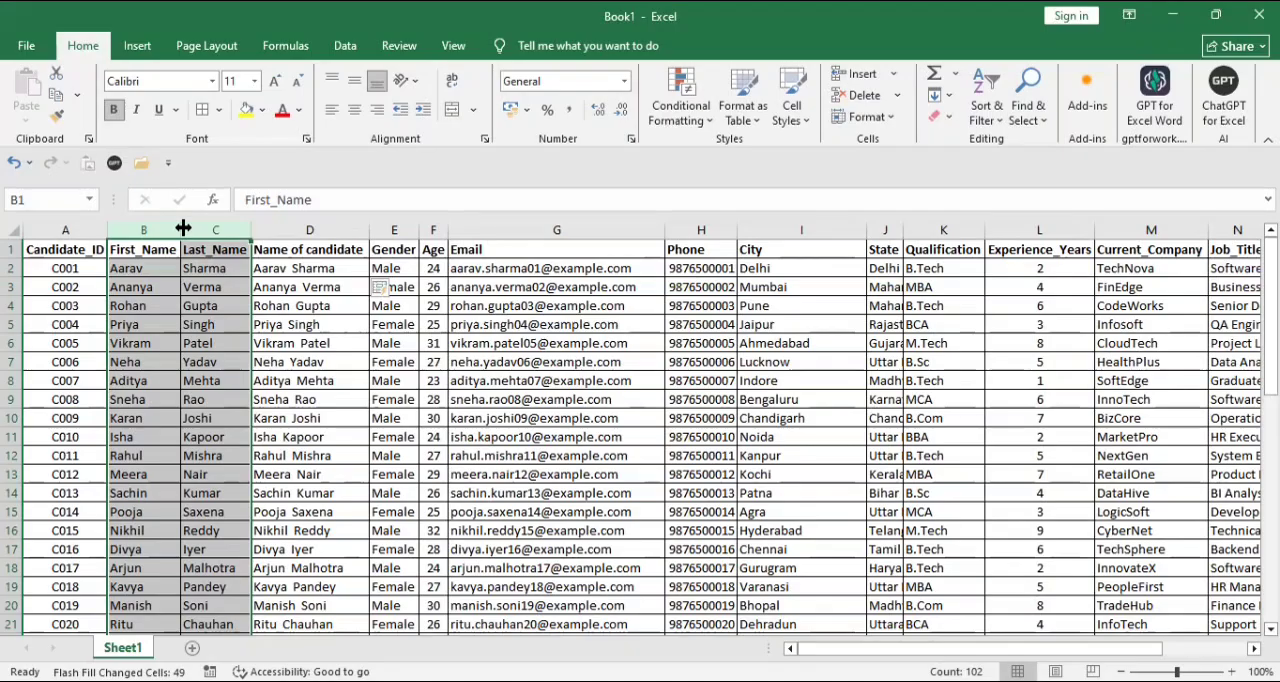
{"action": "key", "text": "ctrl+minus"}
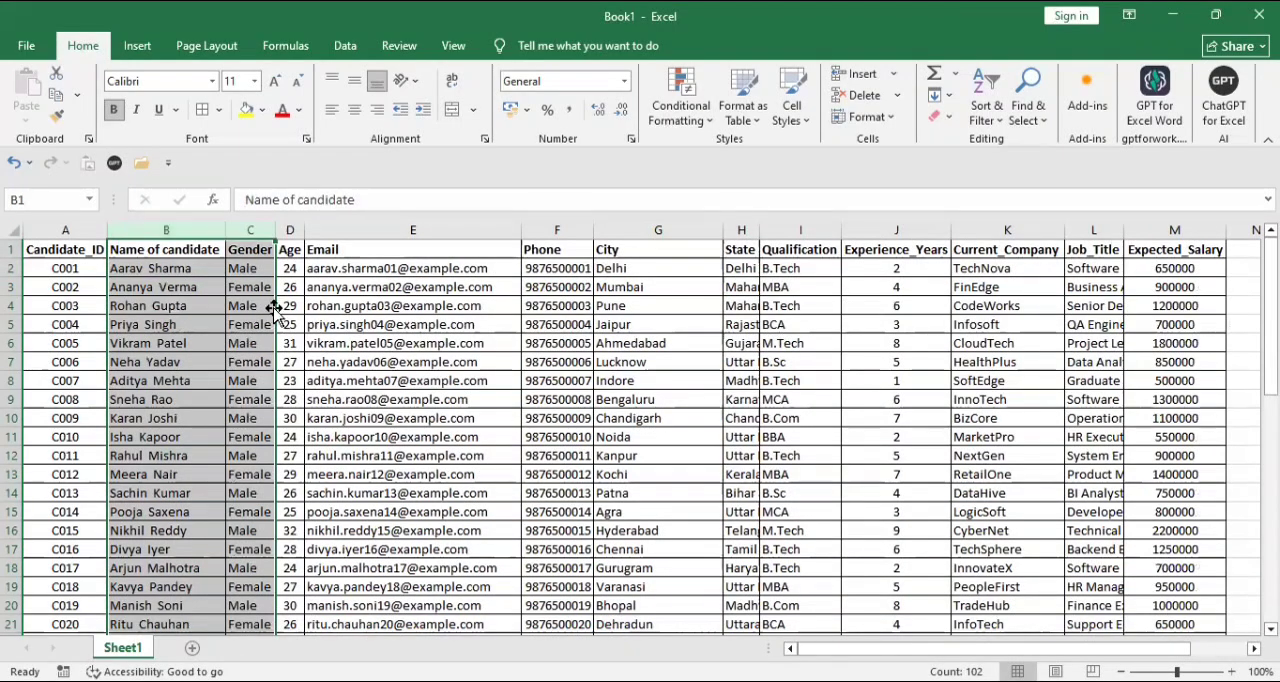
- Autofit the State column so its full entries fit
{"action": "left_click", "coordinate": [309, 360]}
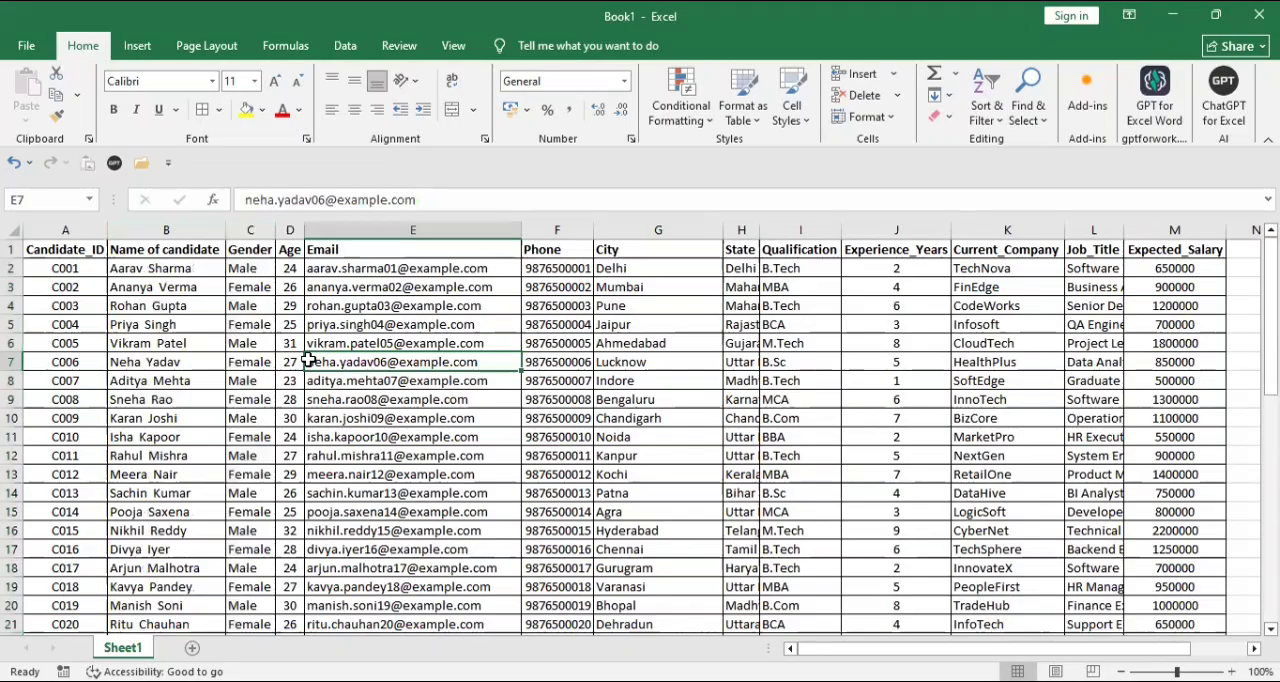
{"action": "double_click", "coordinate": [758, 223]}
{"action": "left_click", "coordinate": [757, 222]}
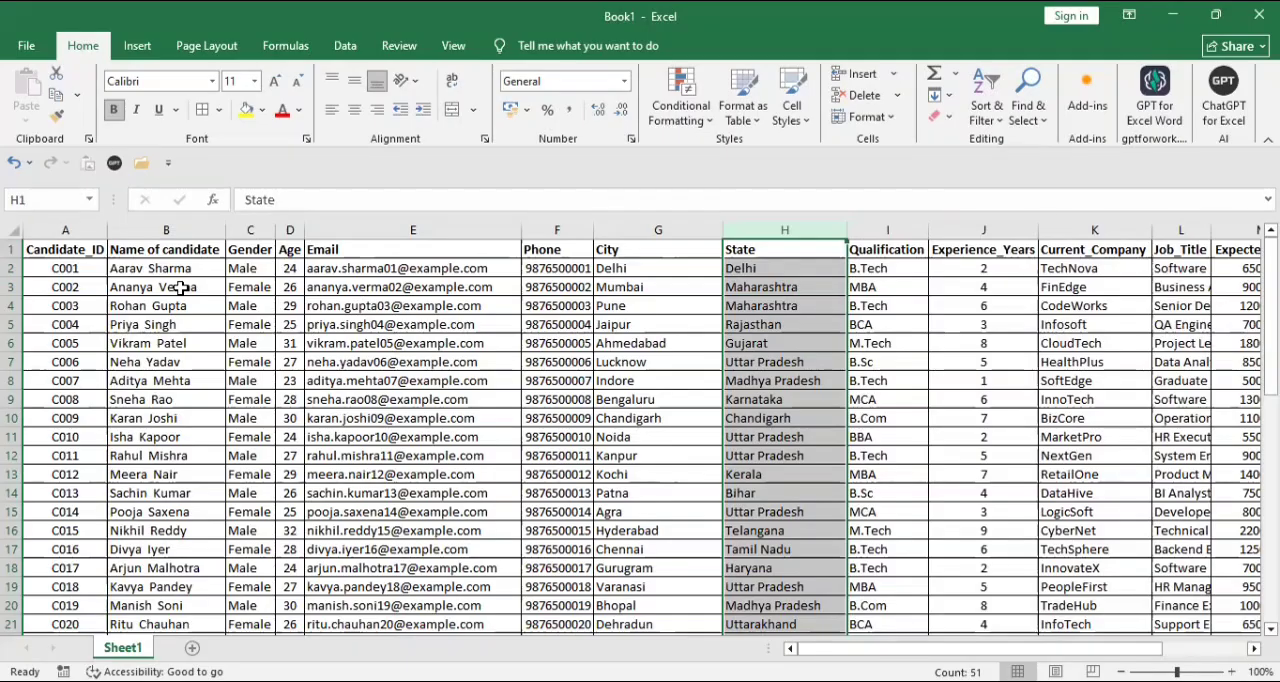
- Duplicate a candidate record by copying B4 through M4 and pasting it over the row starting at B12
{"action": "left_click", "coordinate": [92, 302]}
{"action": "left_click", "coordinate": [126, 307]}
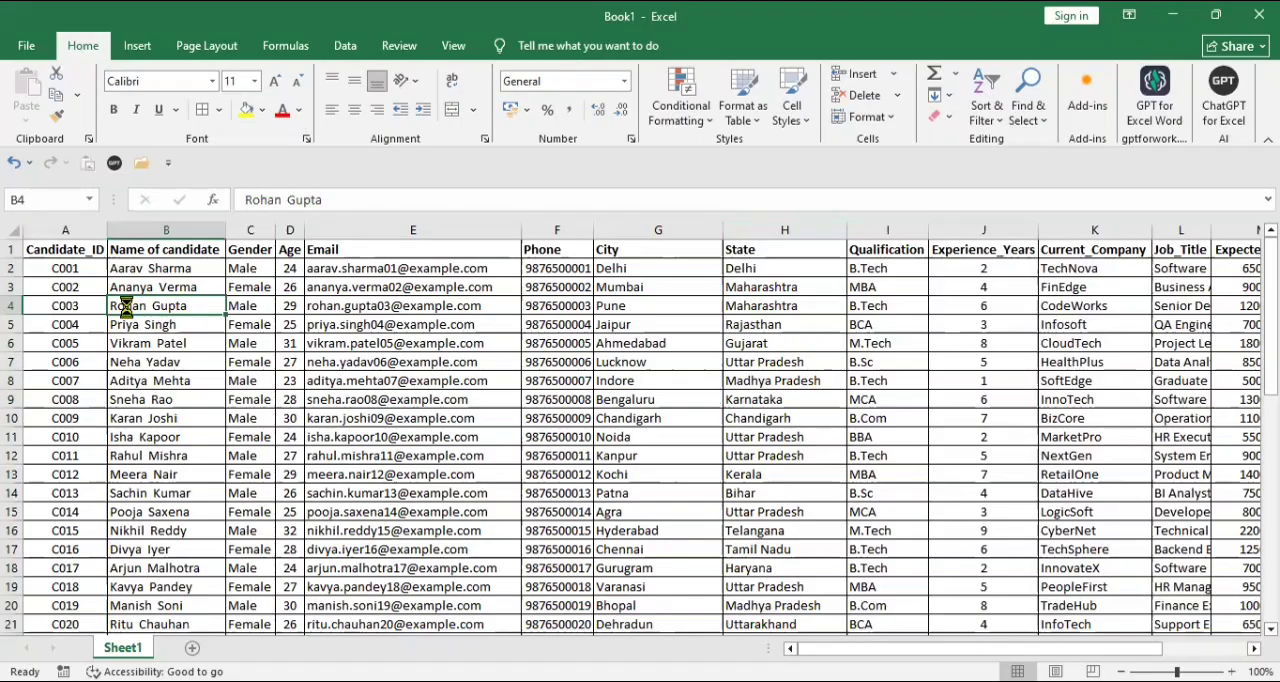
{"action": "key", "text": "ctrl+c"}
{"action": "key", "text": "shift+Right"}
{"action": "key", "text": "shift+Right"}
{"action": "key", "text": "shift+Right"}
{"action": "key", "text": "shift+Right"}
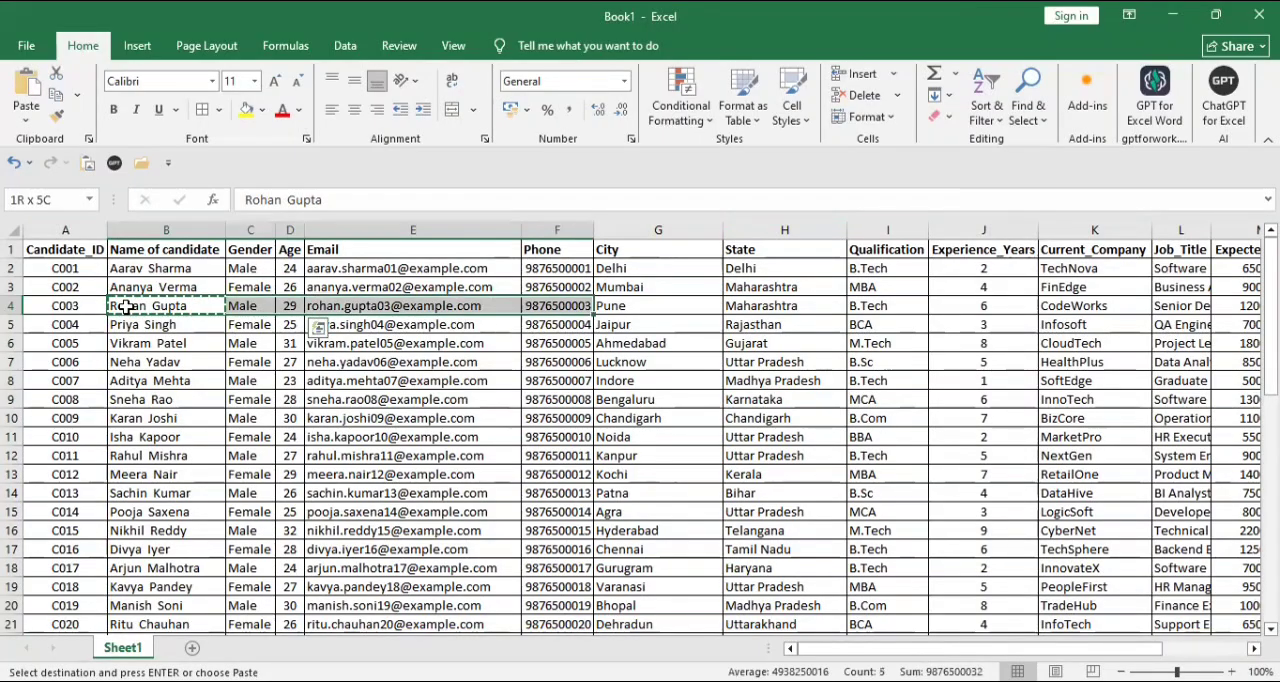
{"action": "key", "text": "shift+Right"}
{"action": "key", "text": "shift+Right"}
{"action": "key", "text": "shift+Right"}
{"action": "key", "text": "shift+Right"}
{"action": "key", "text": "shift+Right"}
{"action": "key", "text": "shift+Right"}
{"action": "key", "text": "shift+Right"}
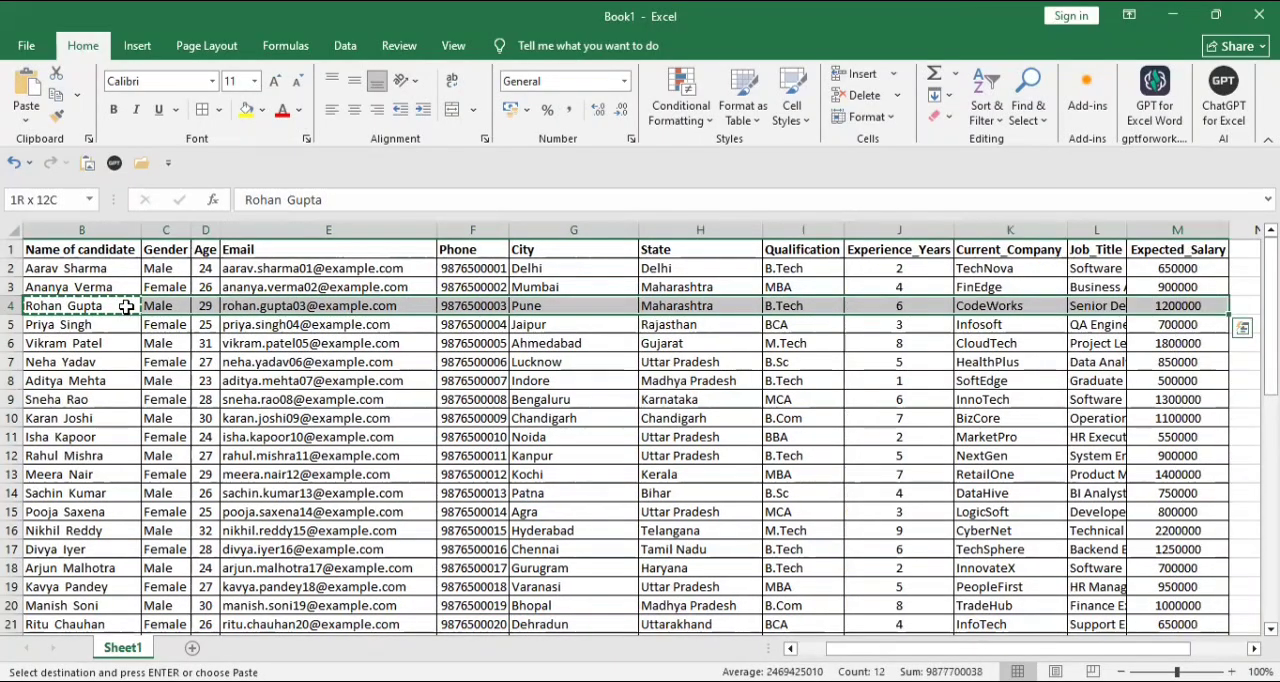
{"action": "key", "text": "ctrl+c"}
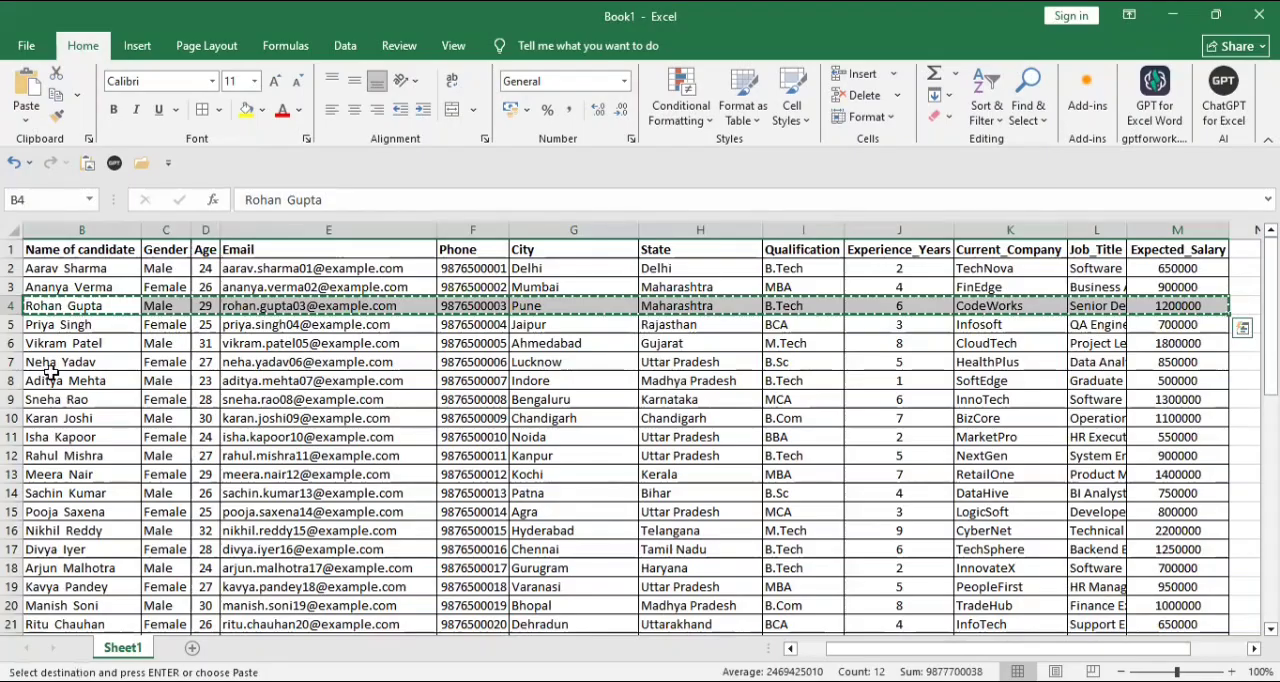
{"action": "left_click", "coordinate": [63, 456]}
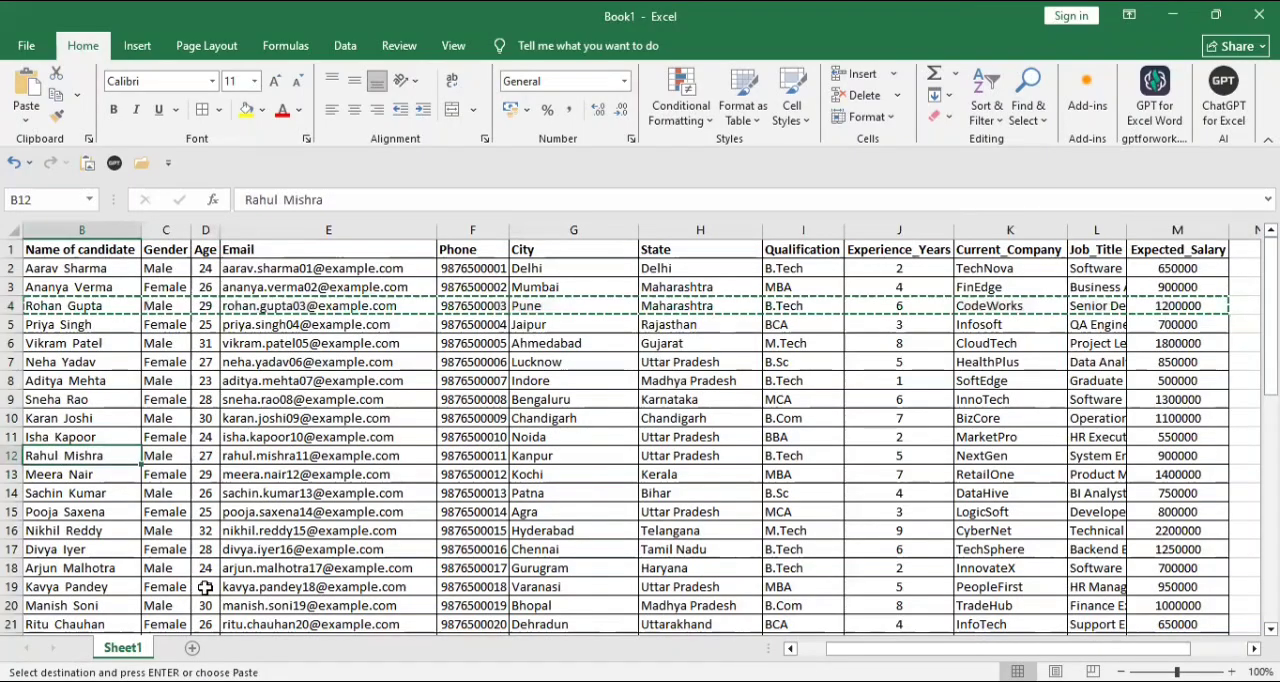
{"action": "key", "text": "ctrl+v"}
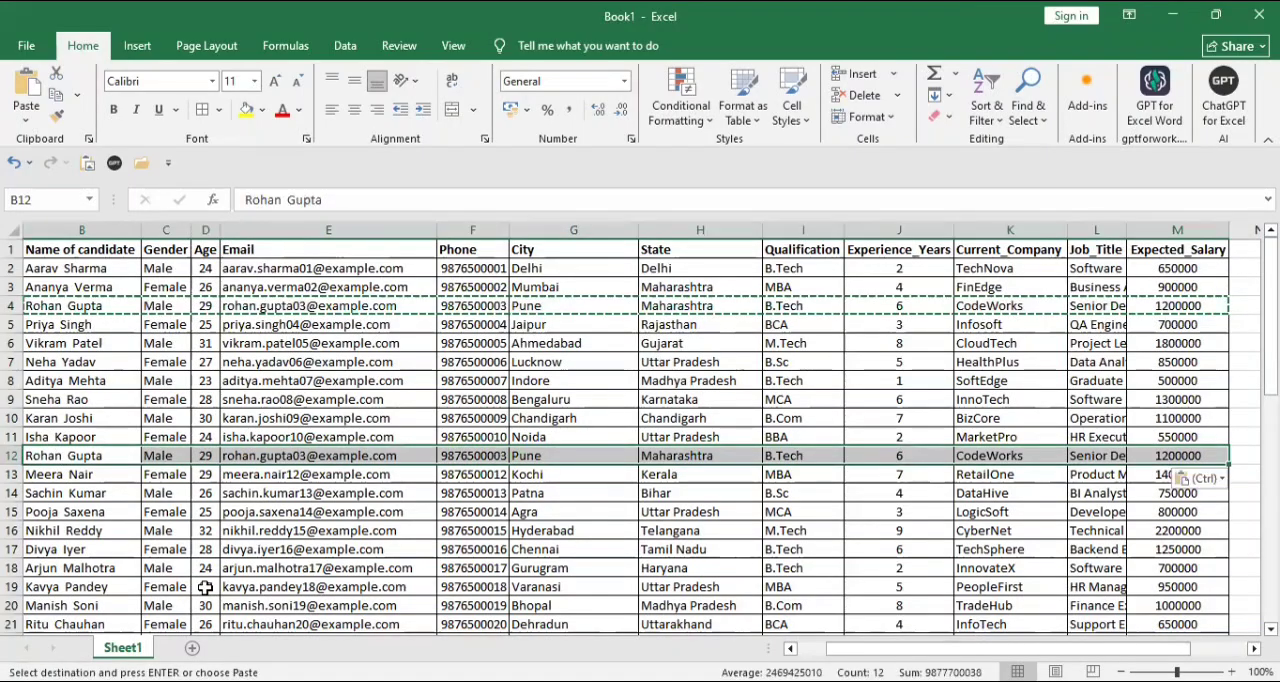
{"action": "key", "text": "Escape"}
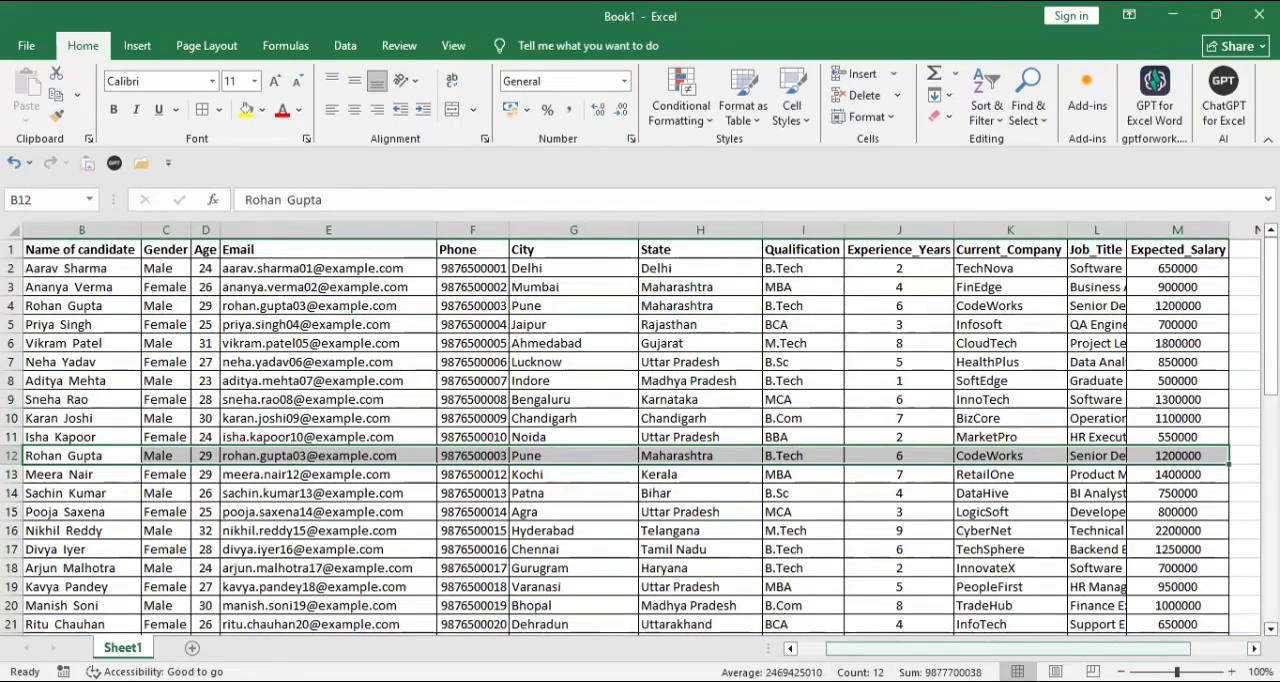
{"action": "scroll", "coordinate": [885, 627], "scroll_direction": "left", "scroll_amount": 1}
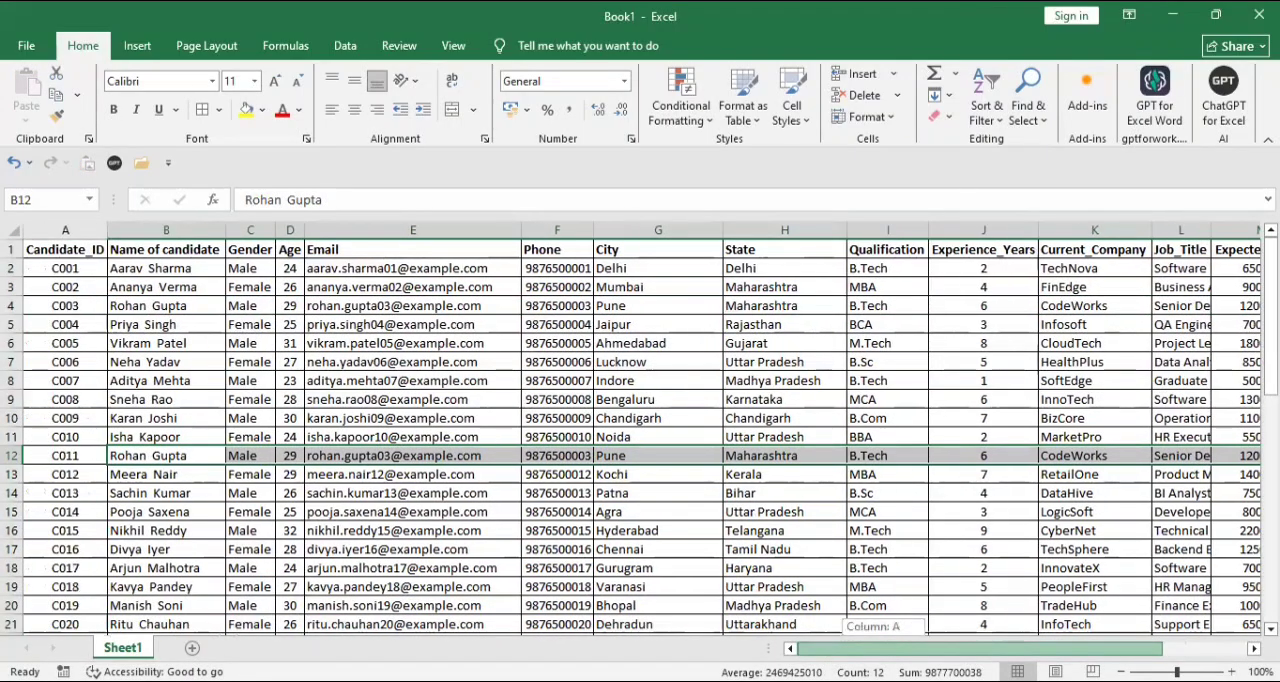
{"action": "left_click", "coordinate": [494, 338]}
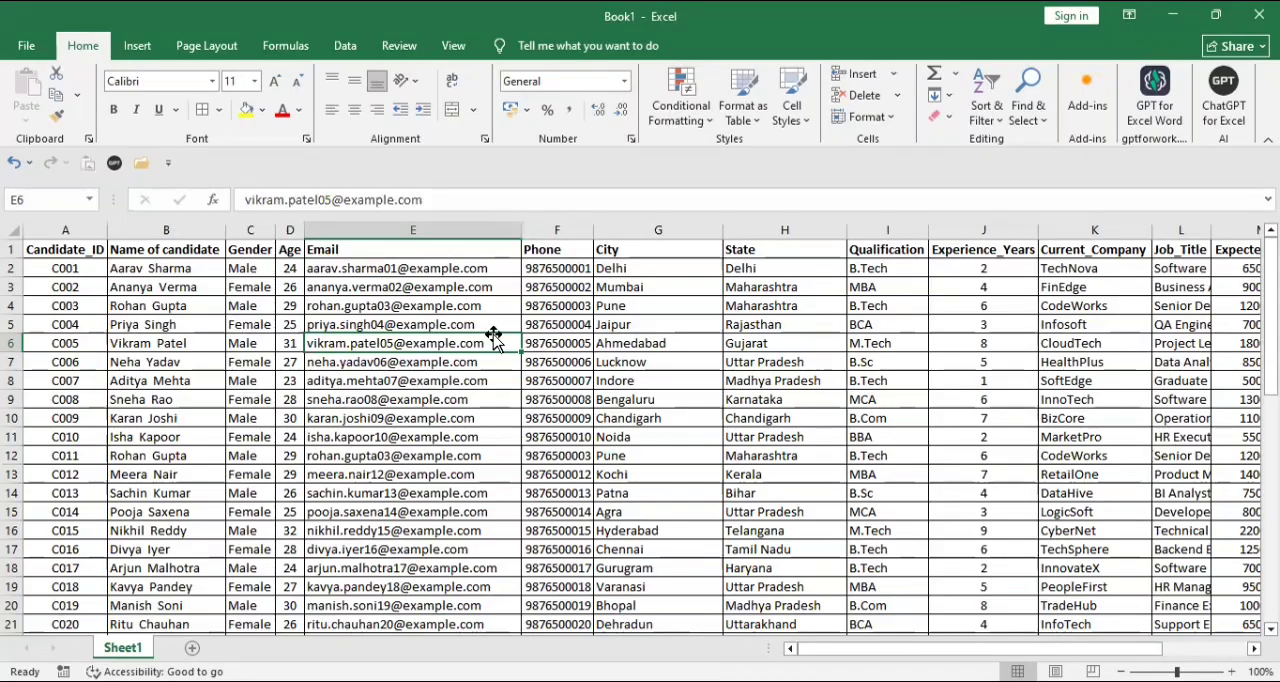
- Remove duplicate records with the selection expanded to the whole table, comparing only the Name of candidate column
{"action": "left_click", "coordinate": [155, 275]}
{"action": "left_click", "coordinate": [164, 251]}
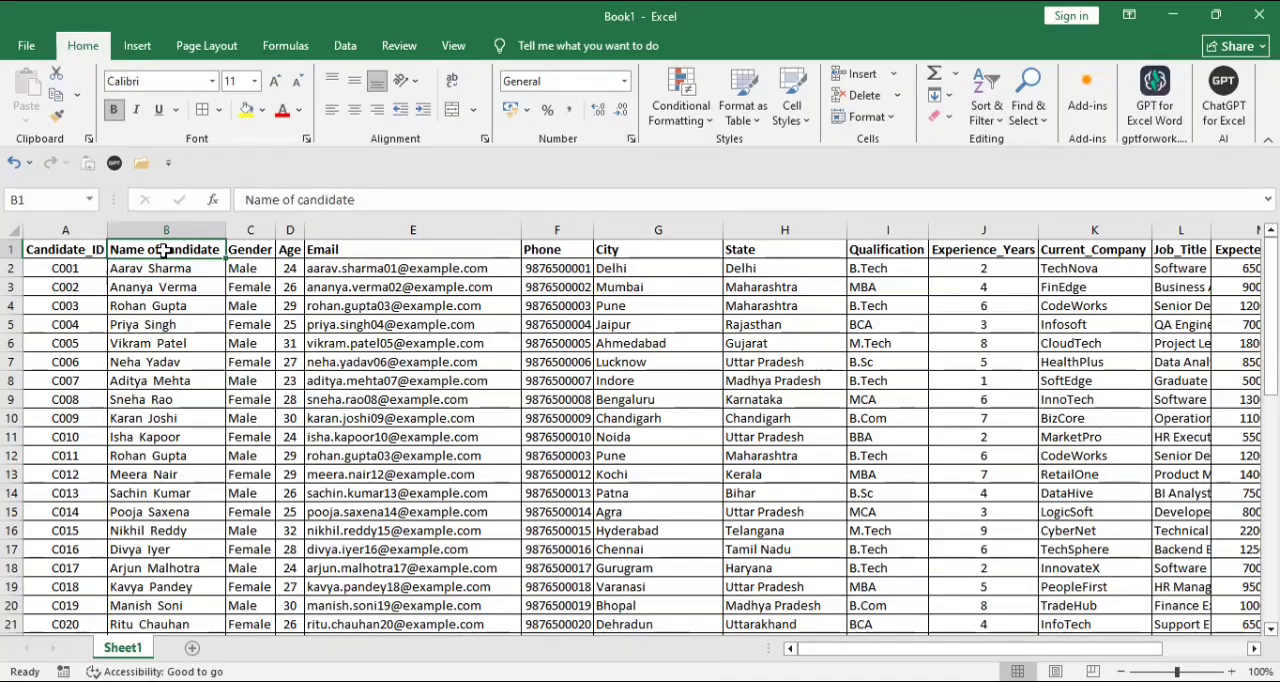
{"action": "key", "text": "ctrl+shift+Down"}
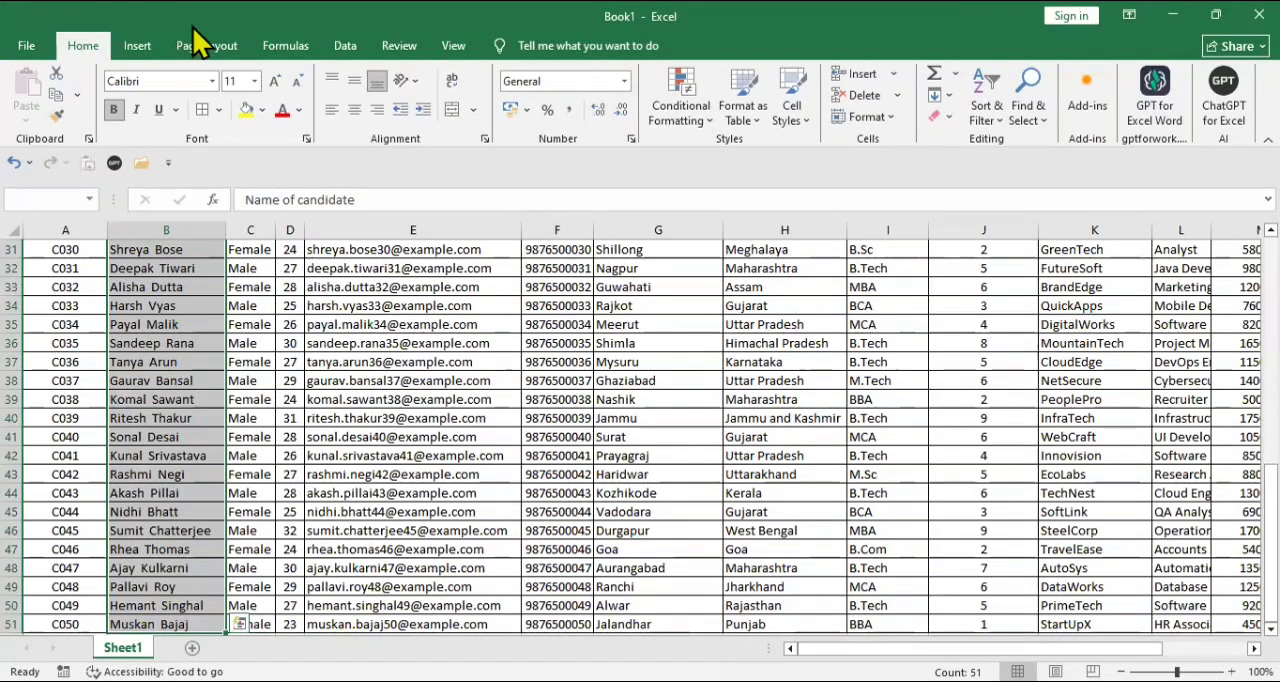
{"action": "left_click", "coordinate": [346, 50]}
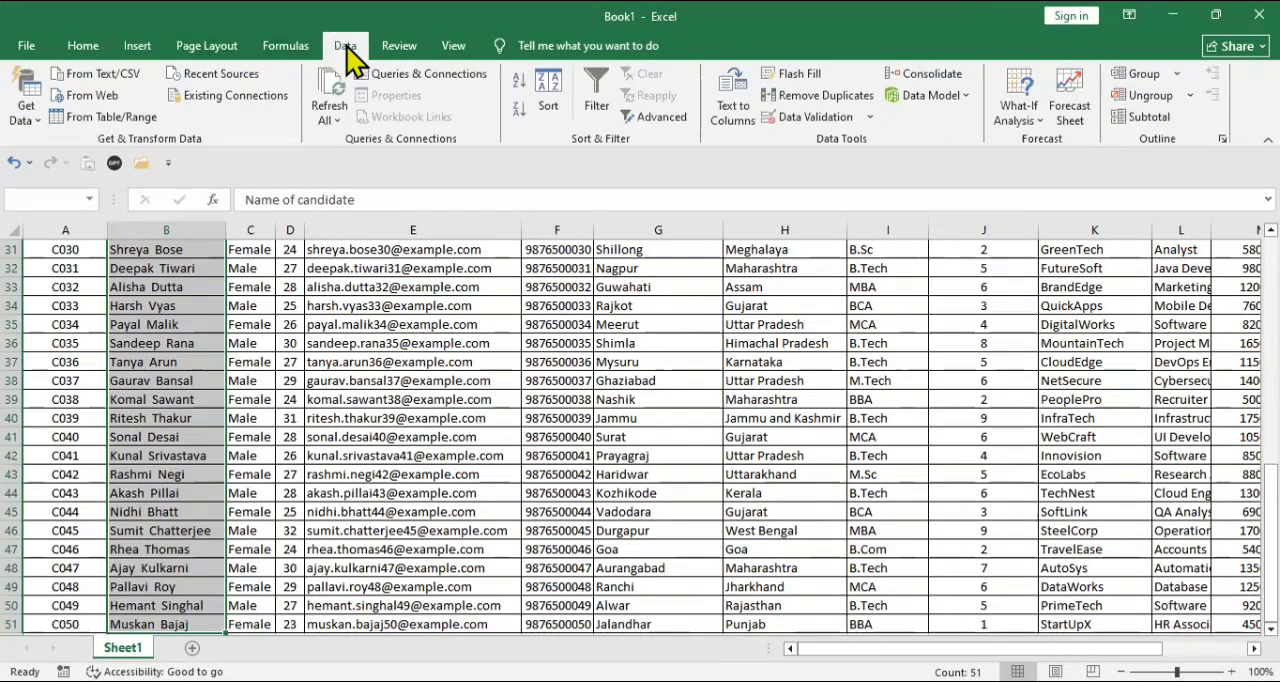
{"action": "left_click", "coordinate": [812, 97]}
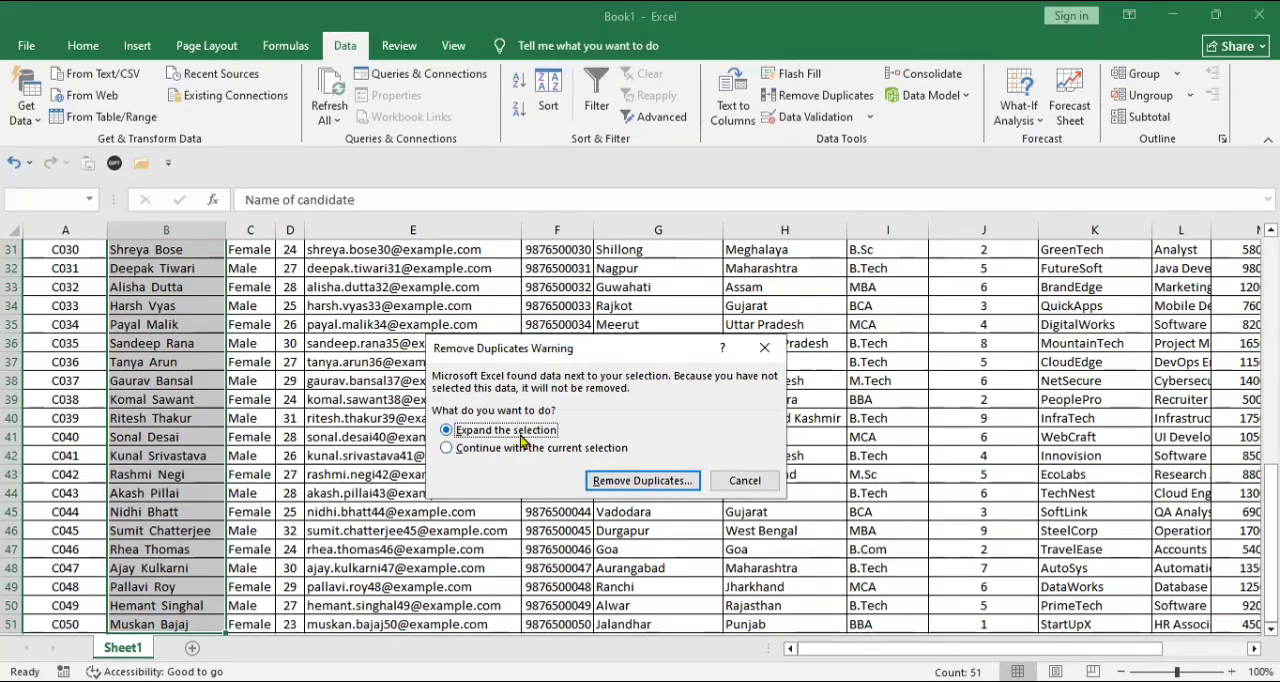
{"action": "left_click", "coordinate": [606, 487]}
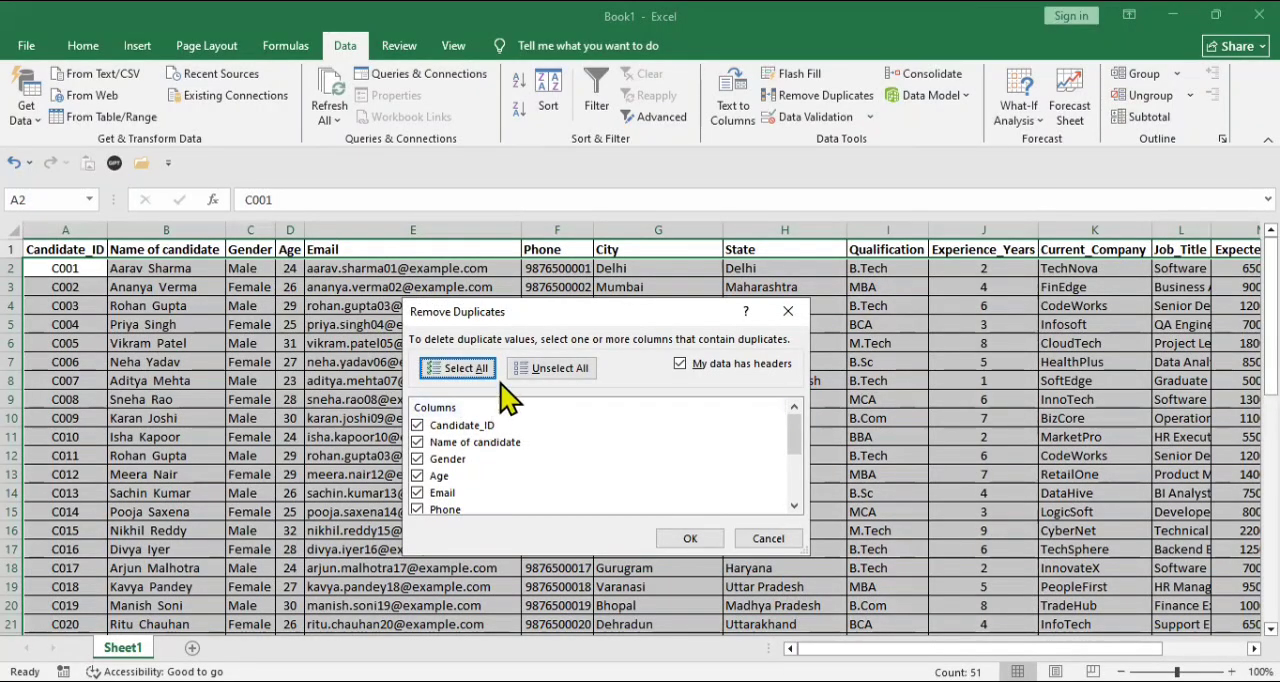
{"action": "left_click", "coordinate": [566, 369]}
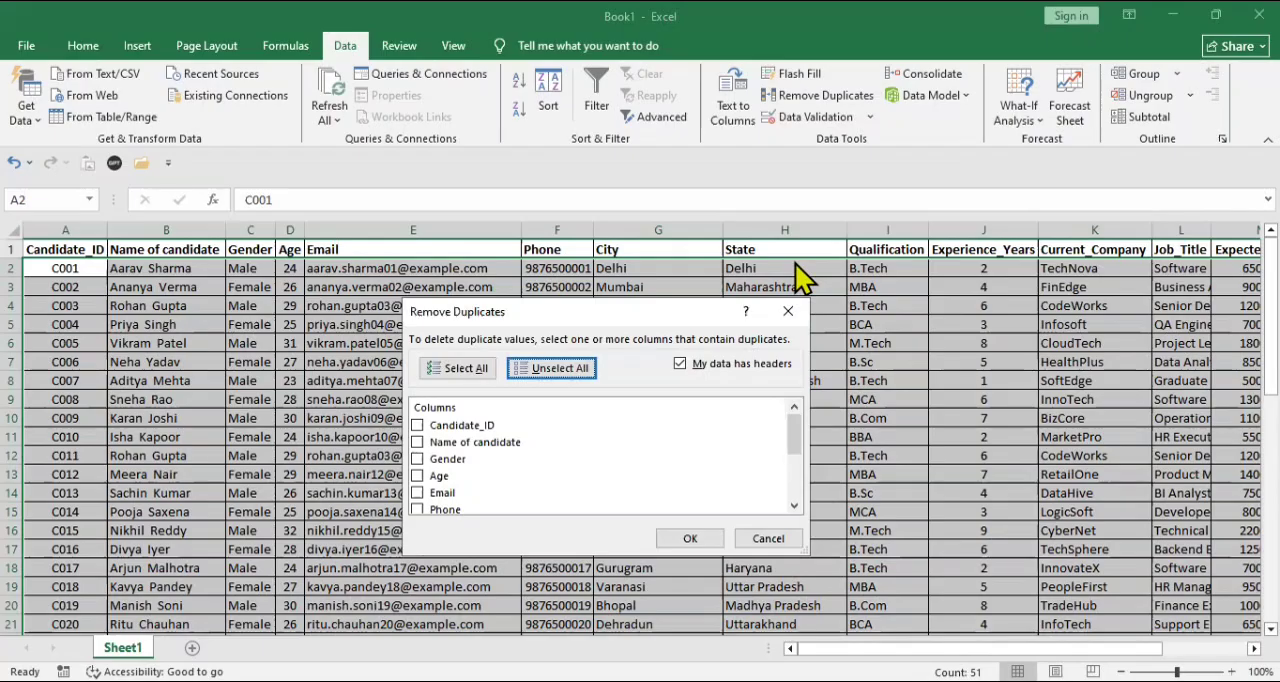
{"action": "left_click", "coordinate": [463, 446]}
{"action": "left_click", "coordinate": [463, 452]}
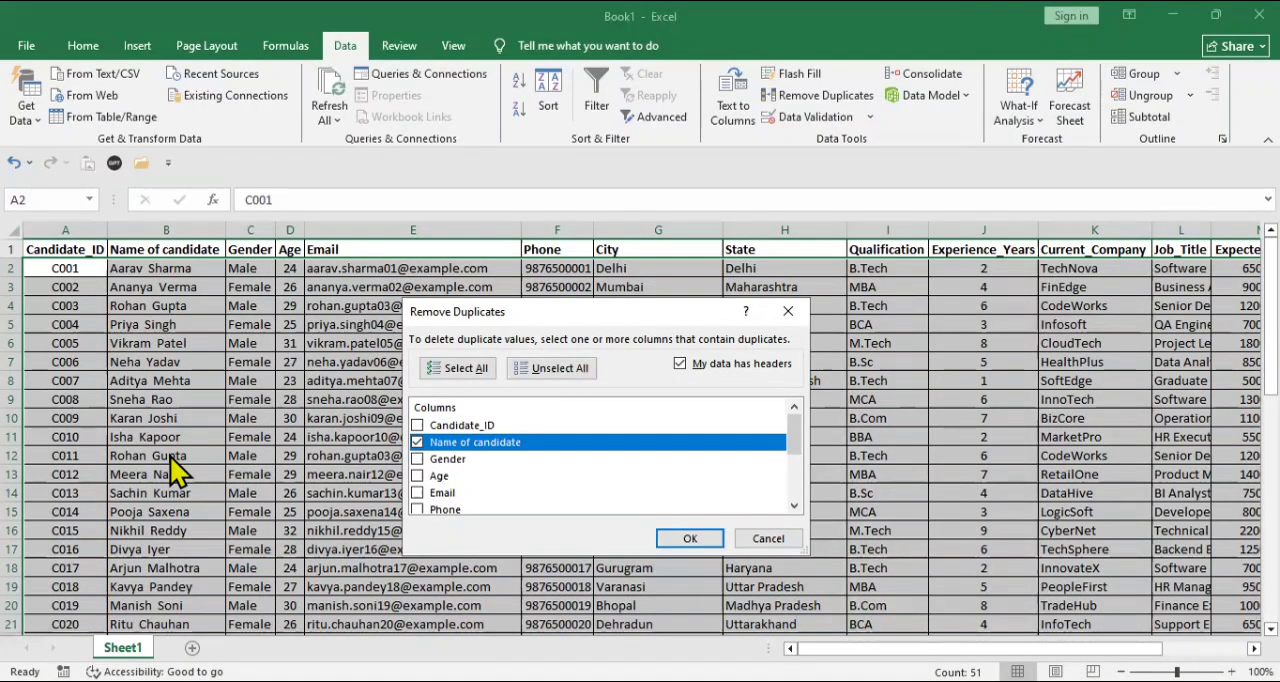
{"action": "left_click", "coordinate": [690, 538]}
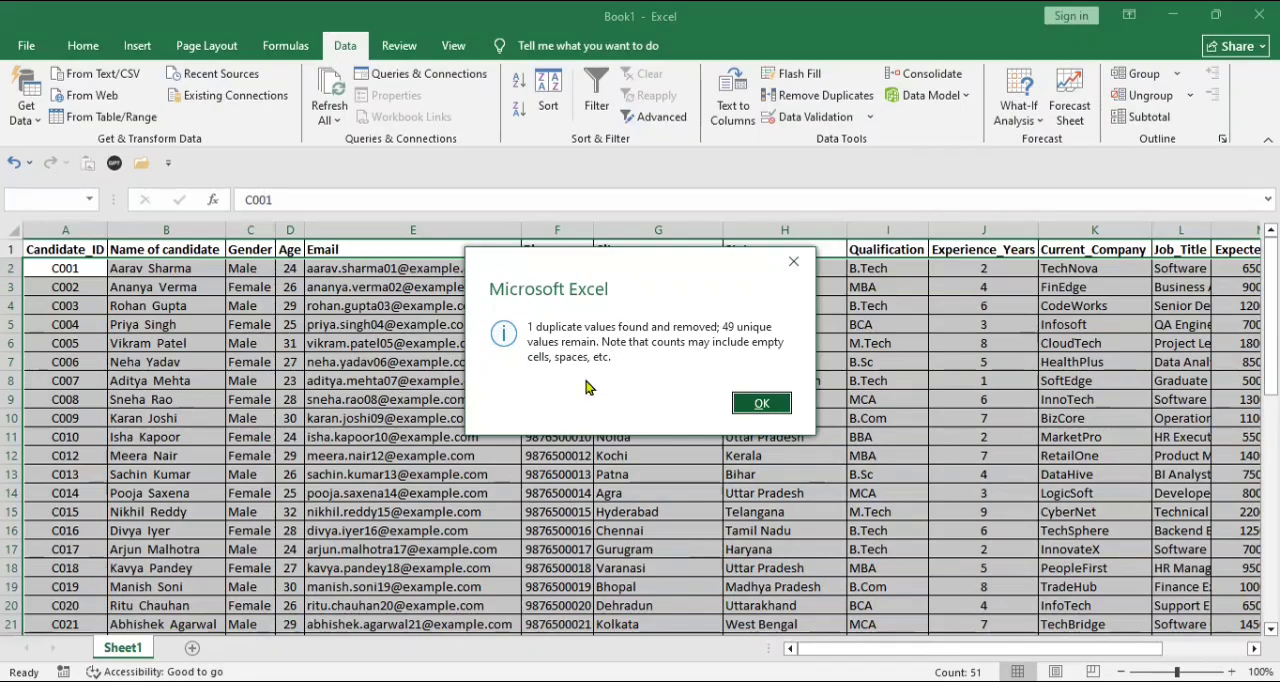
- Check the rows down to B12 in the Name of candidate column for the duplicated record
{"action": "left_click", "coordinate": [776, 405]}
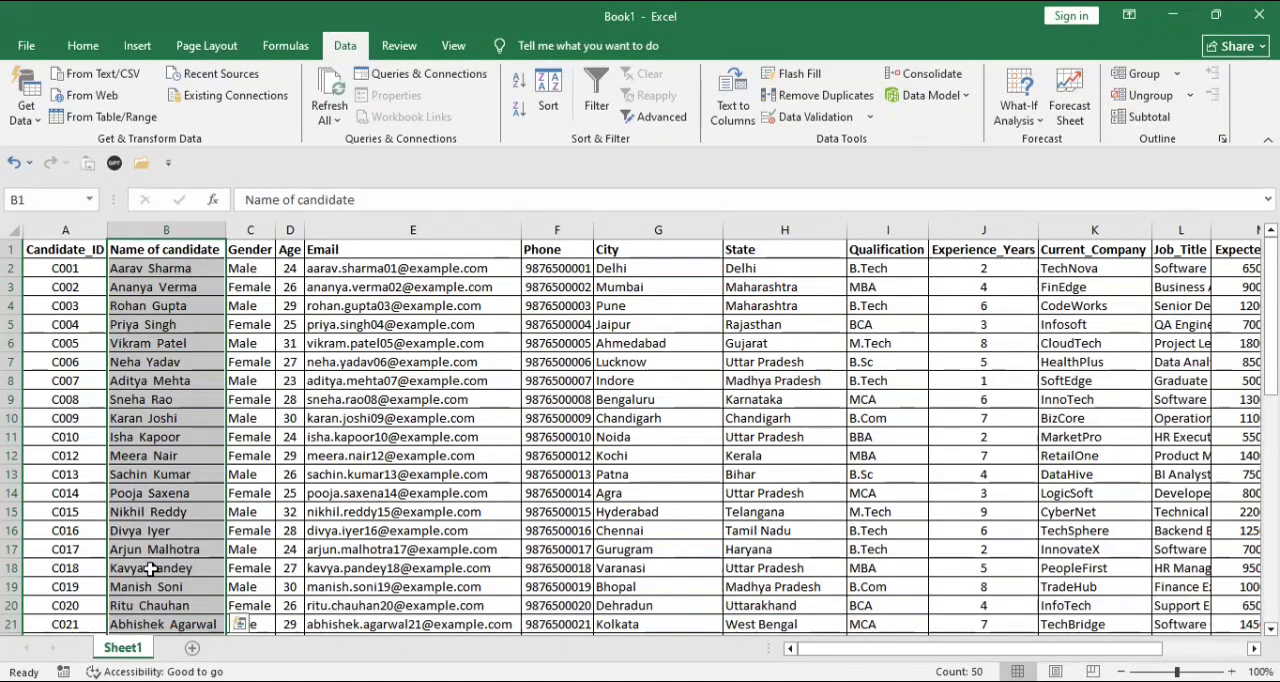
{"action": "left_click", "coordinate": [151, 568]}
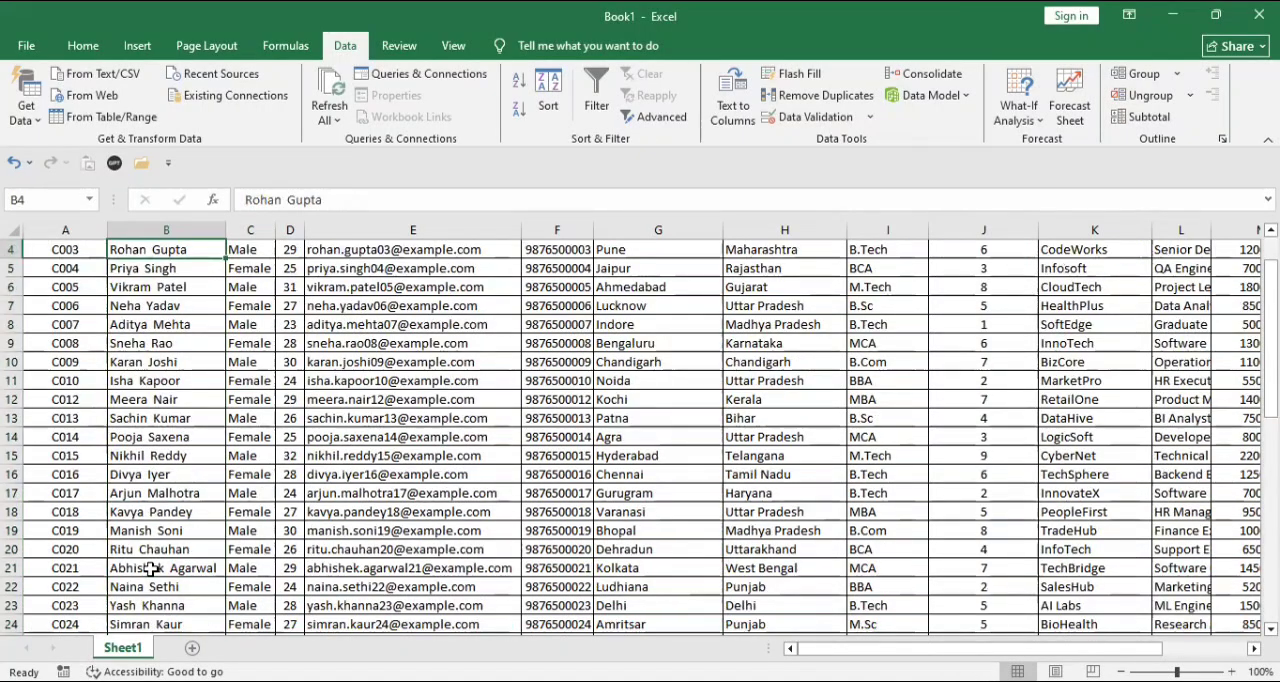
{"action": "key", "text": "Up"}
{"action": "key", "text": "Up"}
{"action": "key", "text": "Down"}
{"action": "key", "text": "Down"}
{"action": "key", "text": "Down"}
{"action": "key", "text": "Down"}
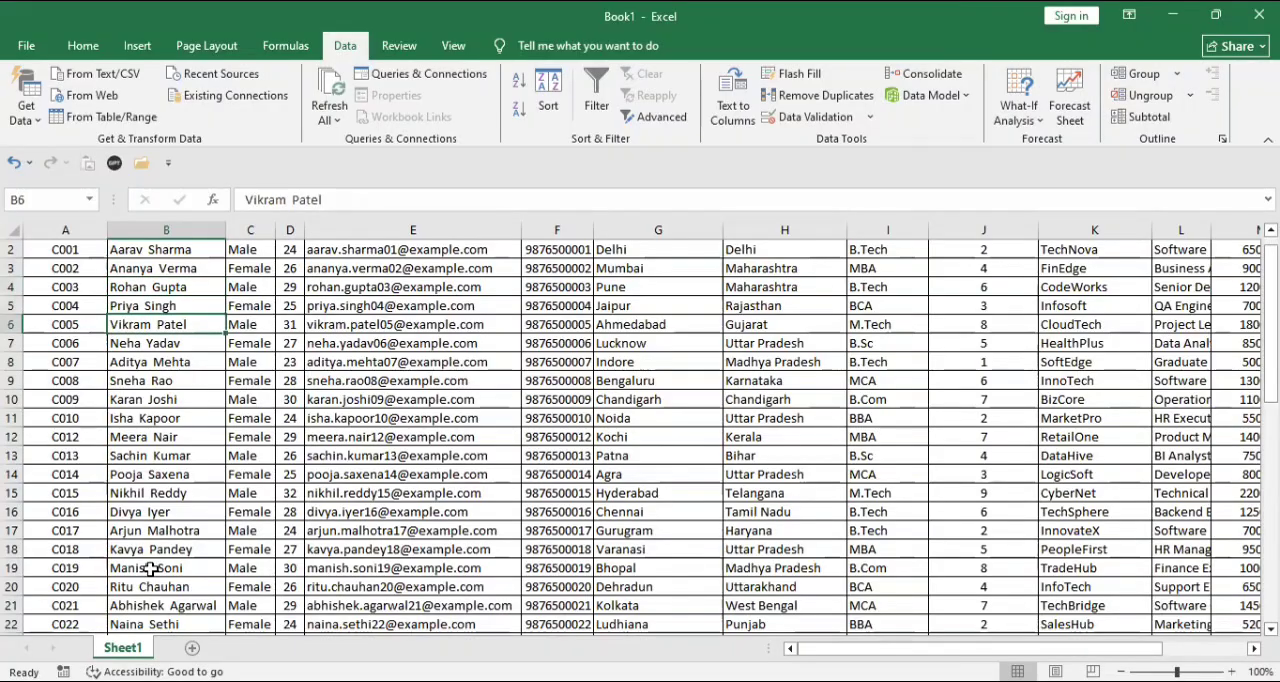
{"action": "key", "text": "Down"}
{"action": "key", "text": "Down"}
{"action": "key", "text": "Down"}
{"action": "key", "text": "Down"}
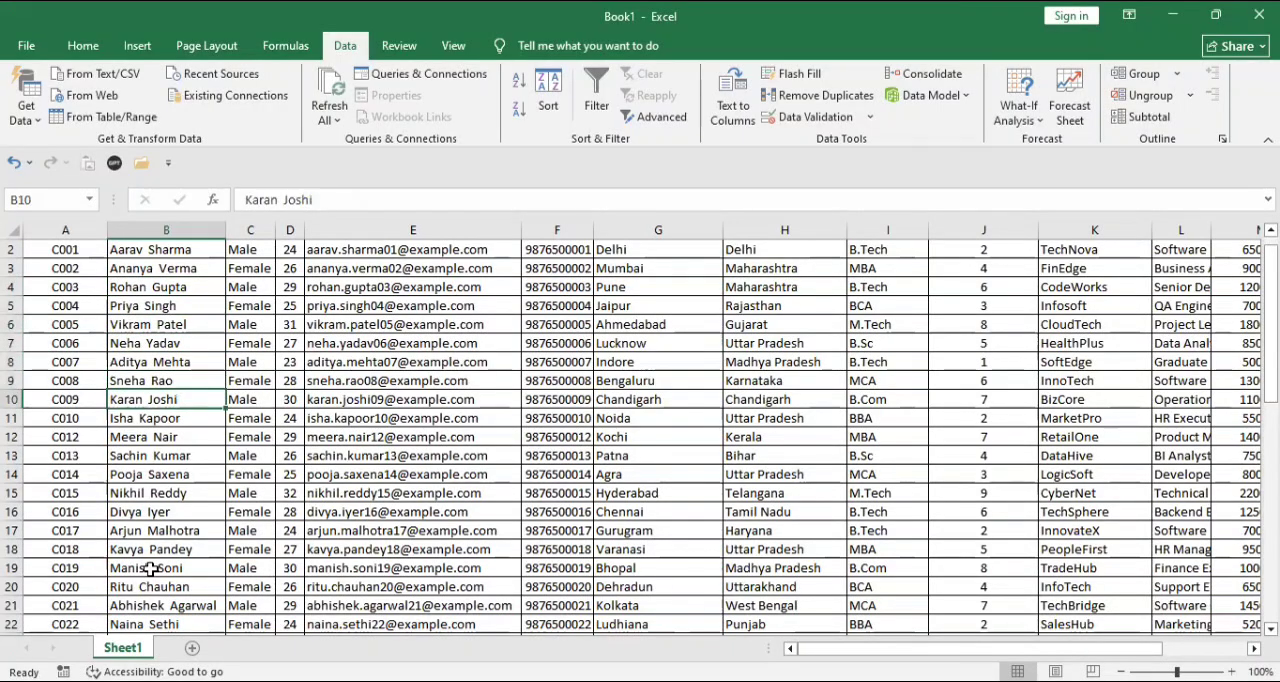
{"action": "key", "text": "Down"}
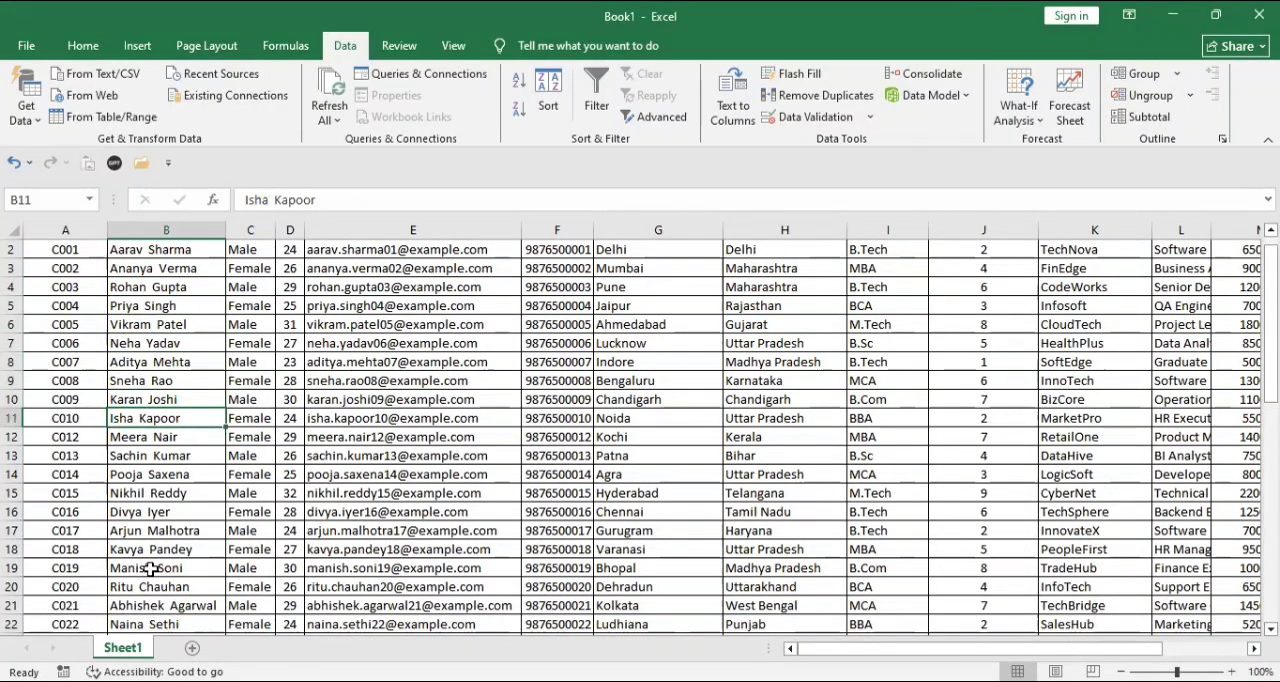
{"action": "key", "text": "Down"}
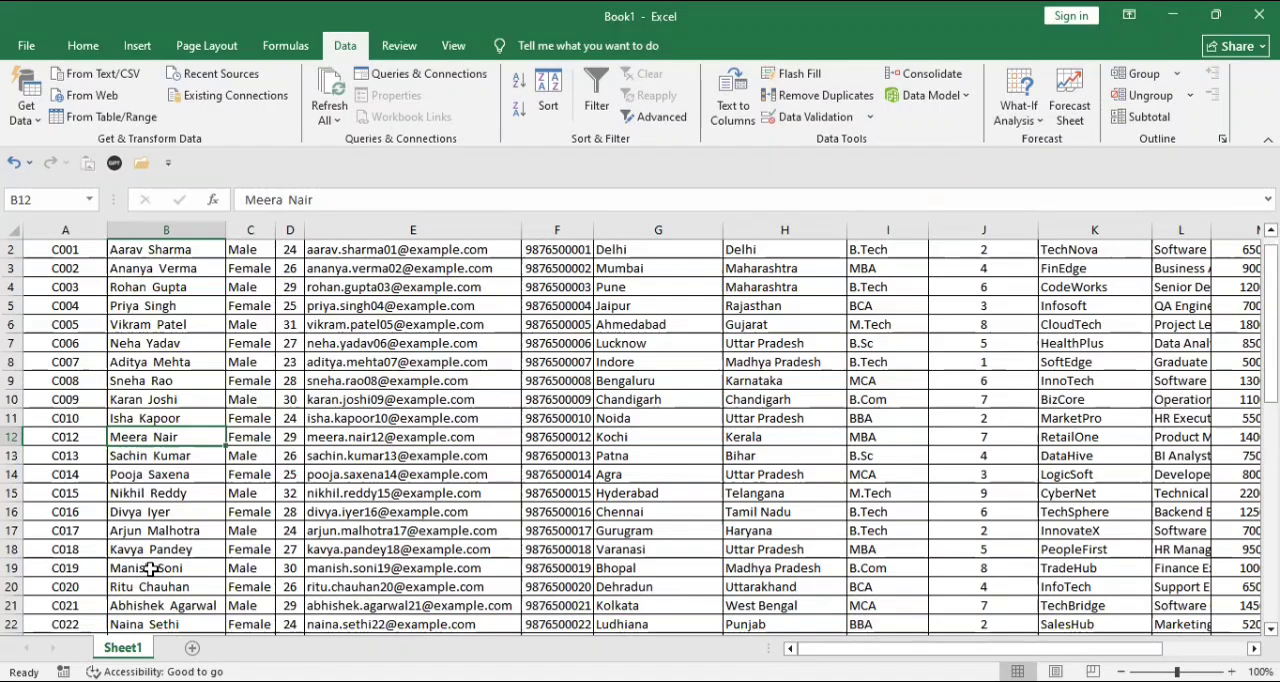
- Undo the duplicate removal and rerun it on the Name of candidate column only, continuing with the current selection
{"action": "key", "text": "ctrl+z"}
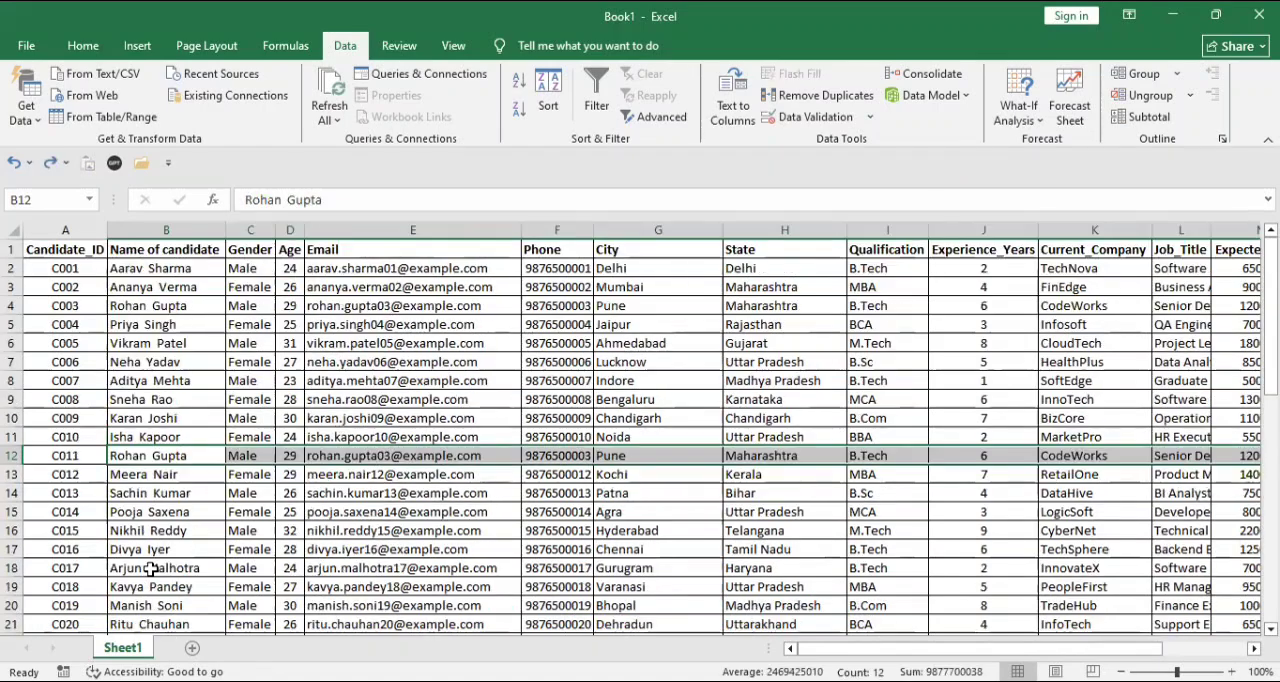
{"action": "left_click", "coordinate": [216, 350]}
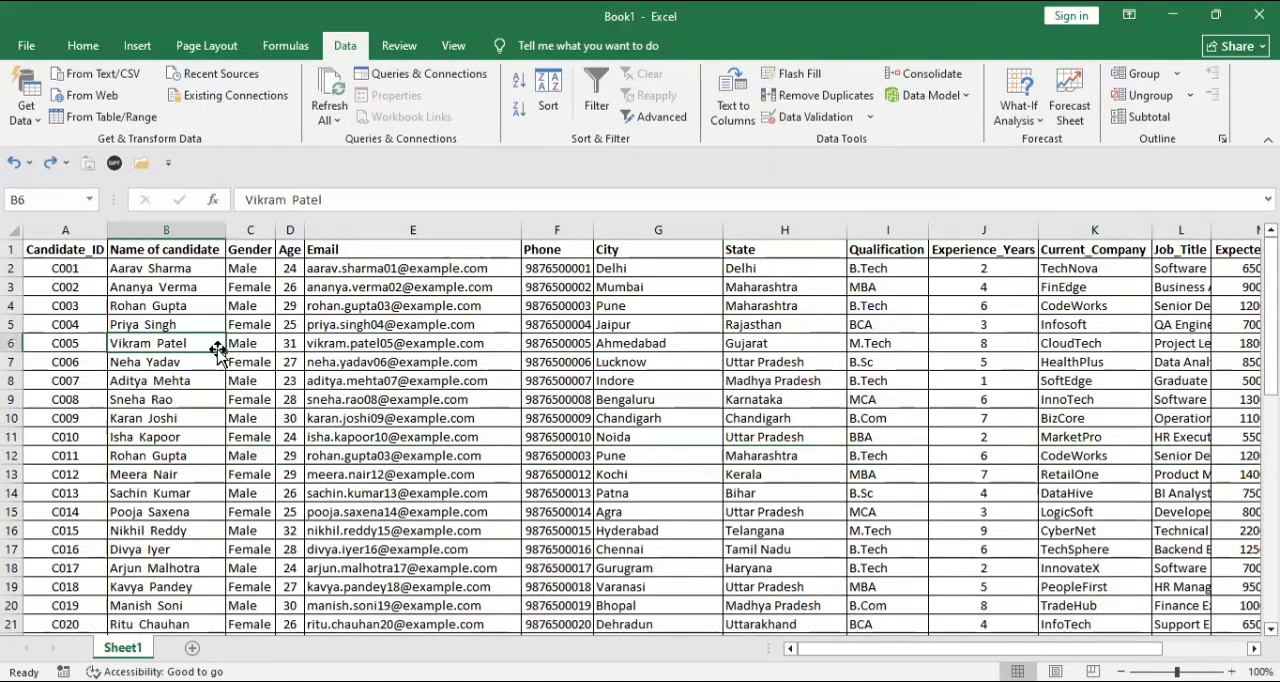
{"action": "left_click", "coordinate": [194, 249]}
{"action": "key", "text": "Left"}
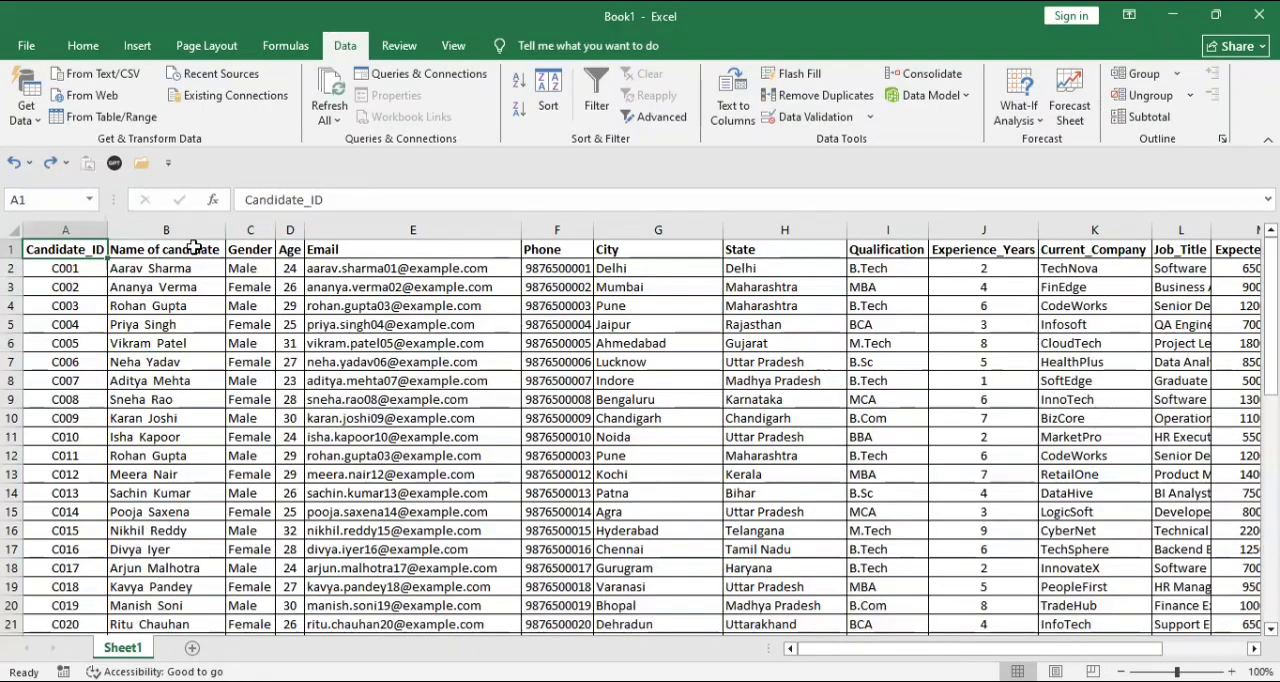
{"action": "key", "text": "ctrl+shift+Down"}
{"action": "key", "text": "Right"}
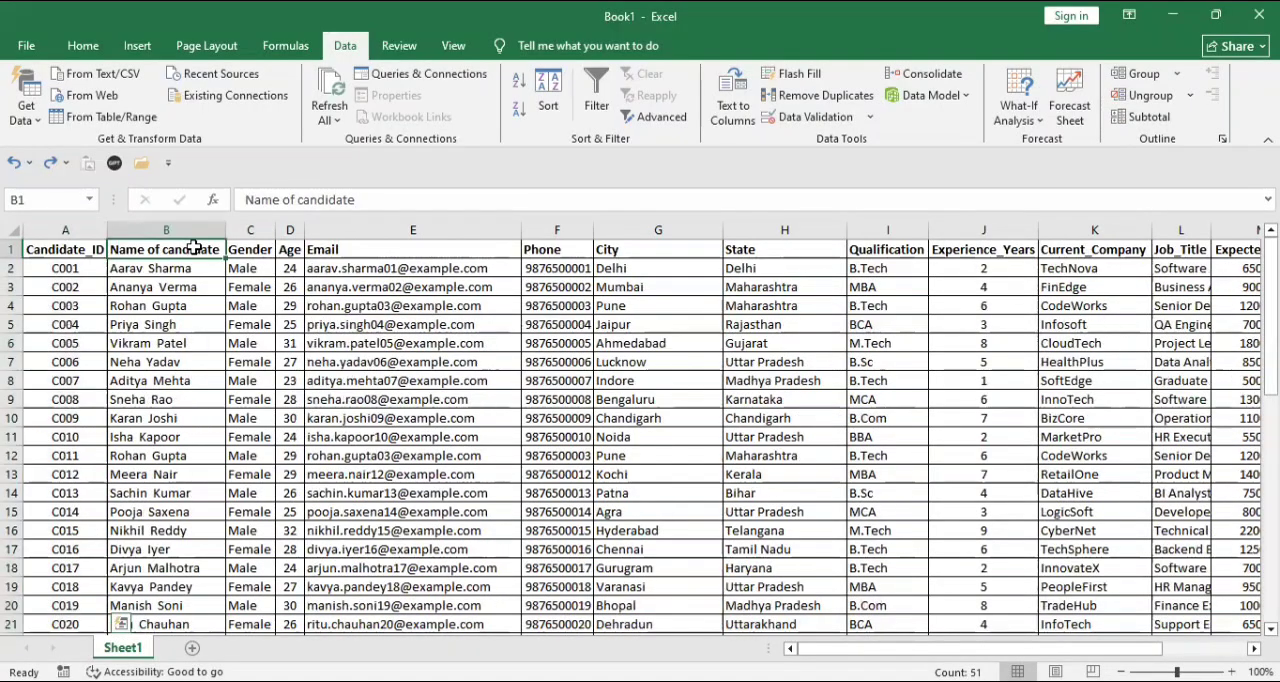
{"action": "key", "text": "ctrl+shift+Down"}
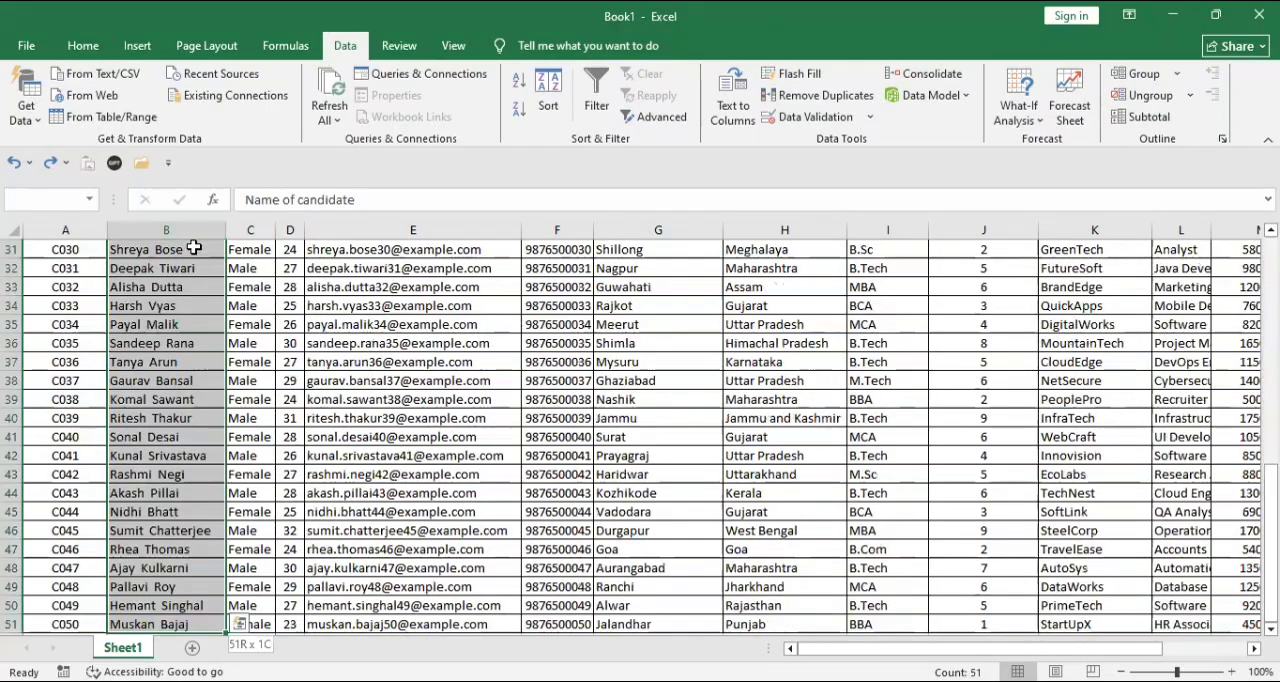
{"action": "left_click", "coordinate": [795, 96]}
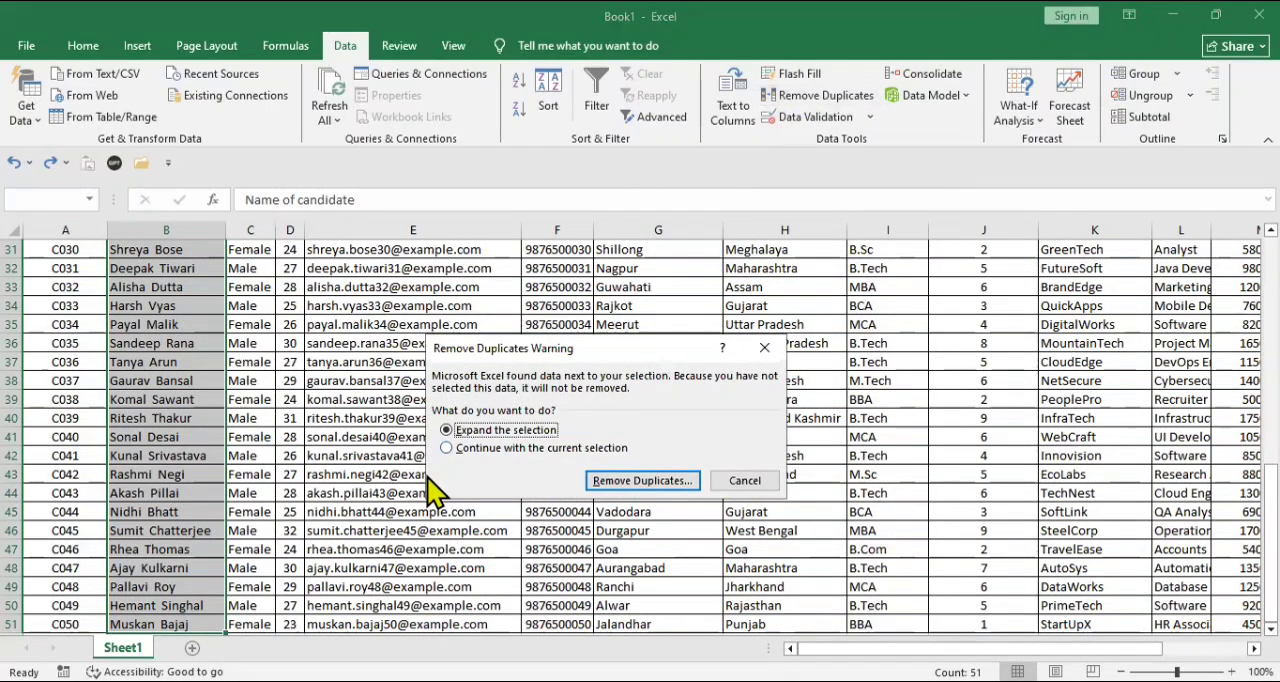
{"action": "left_click", "coordinate": [512, 449]}
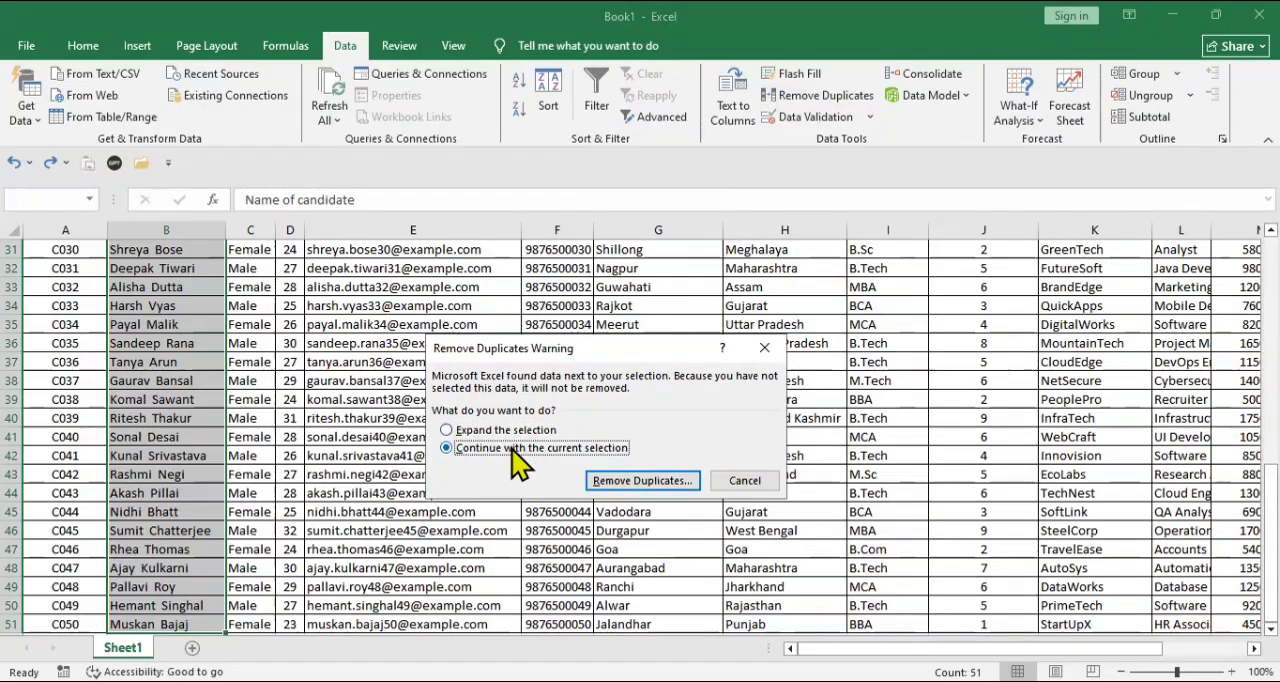
{"action": "left_click", "coordinate": [641, 479]}
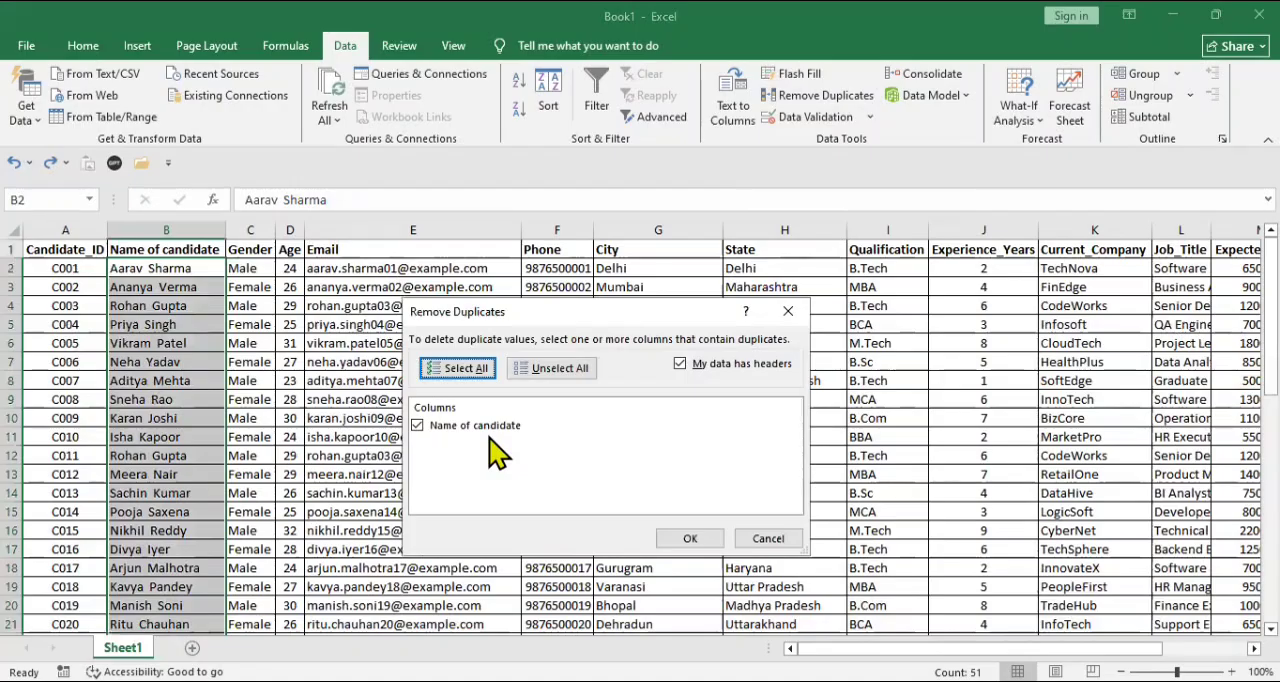
{"action": "left_click", "coordinate": [557, 378]}
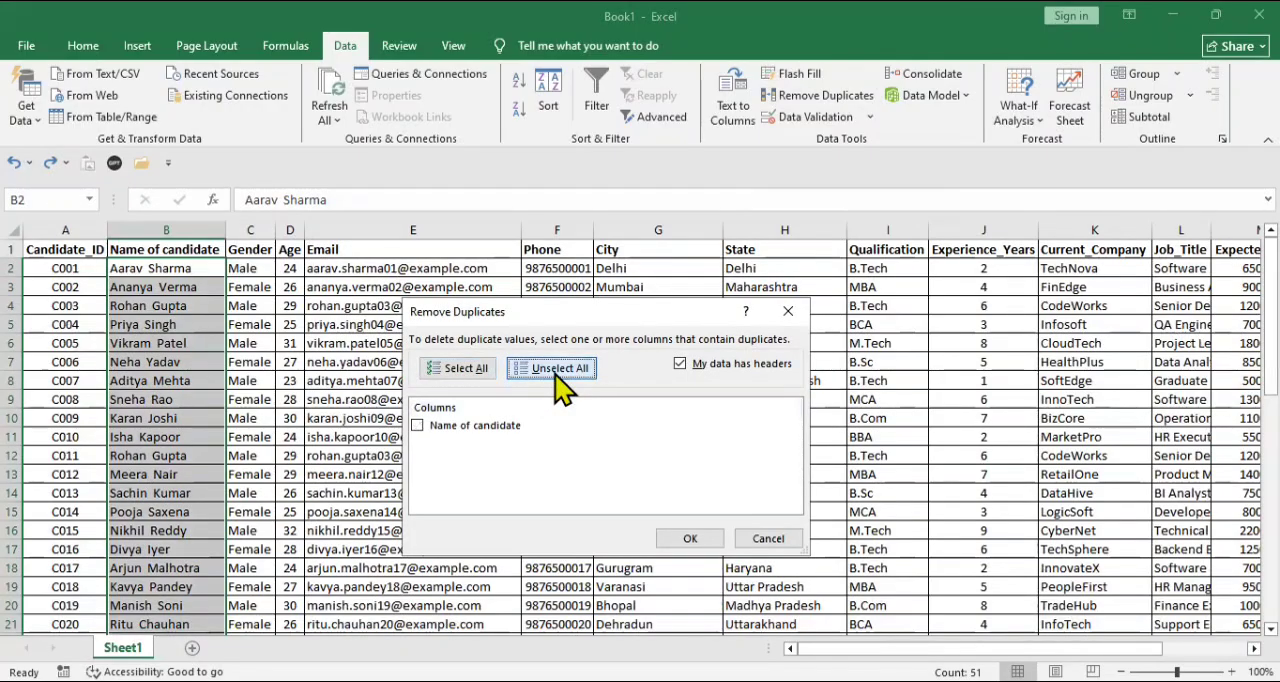
{"action": "left_click", "coordinate": [437, 371]}
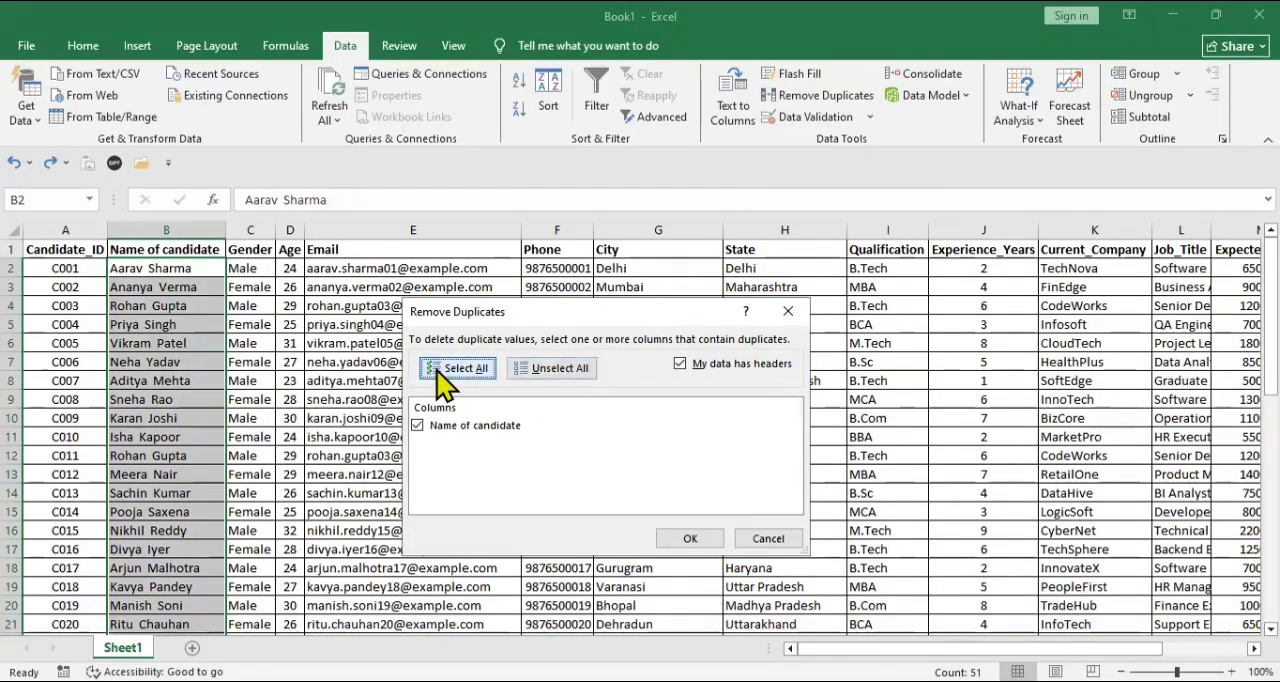
{"action": "left_click", "coordinate": [690, 540]}
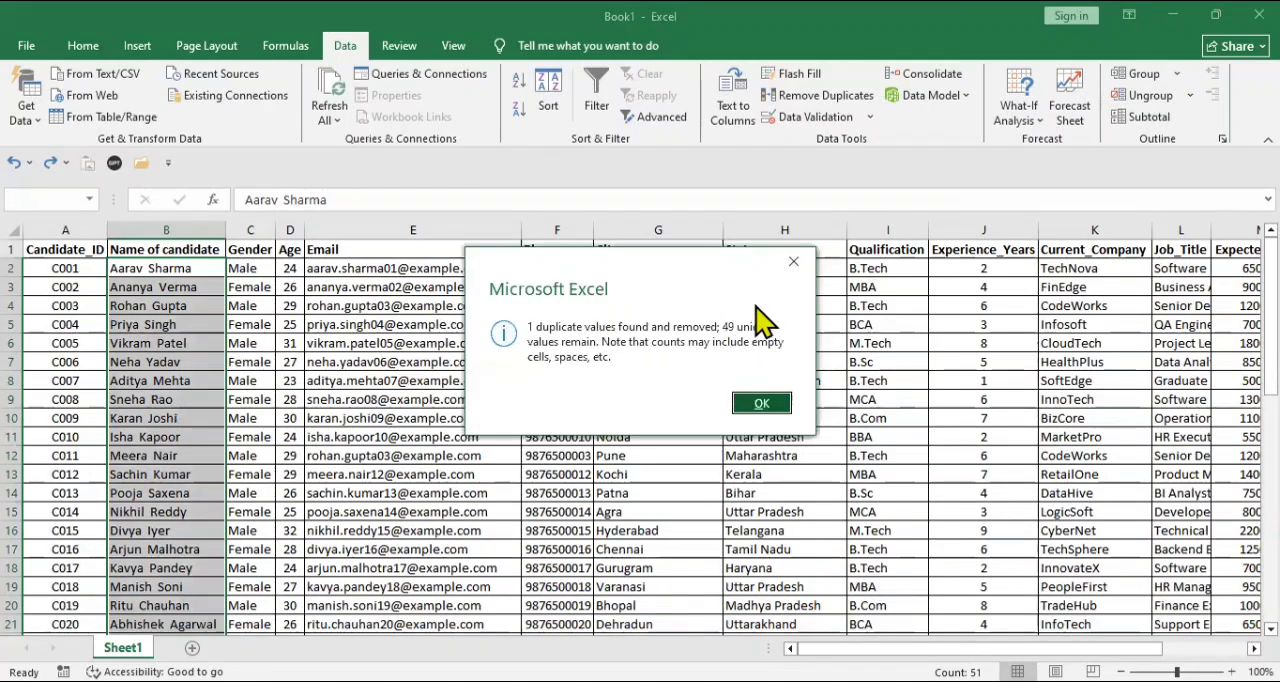
{"action": "left_click", "coordinate": [761, 404]}
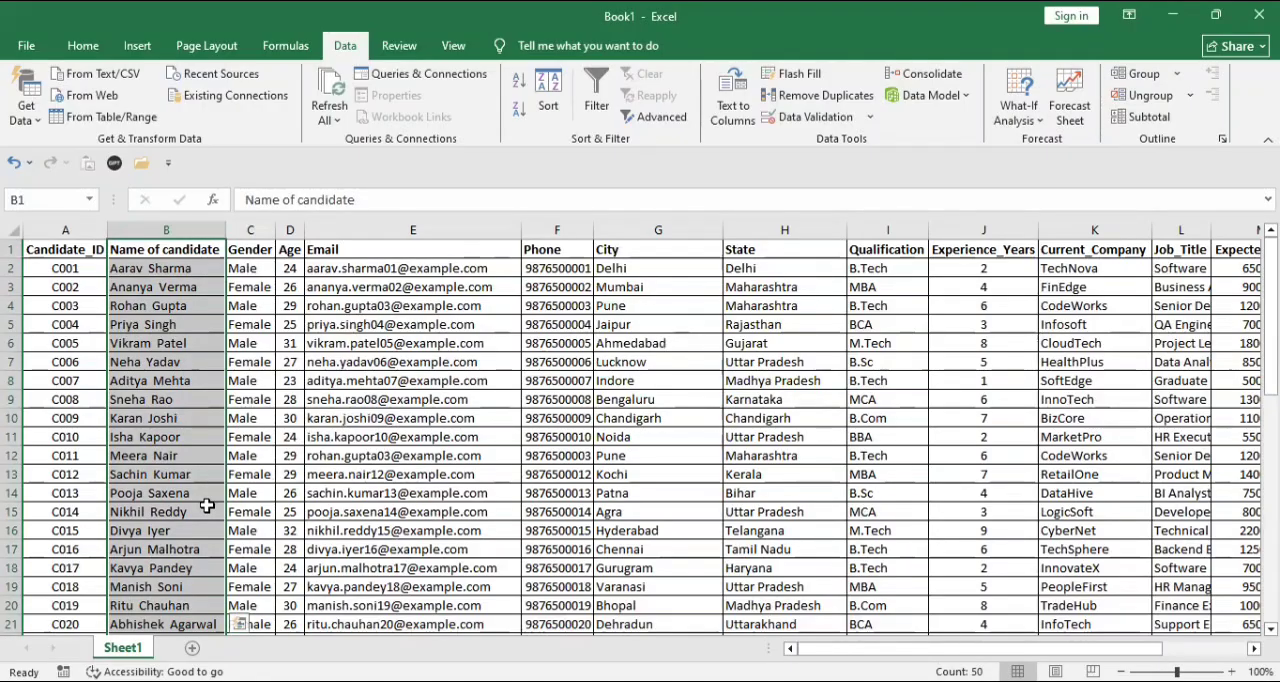
- Examine down to row 51 whether the candidate names still line up with the other columns of their records
{"action": "key", "text": "Down"}
{"action": "key", "text": "Down"}
{"action": "key", "text": "Down"}
{"action": "key", "text": "Down"}
{"action": "key", "text": "Down"}
{"action": "key", "text": "Down"}
{"action": "key", "text": "Down"}
{"action": "key", "text": "Down"}
{"action": "key", "text": "Down"}
{"action": "key", "text": "Down"}
{"action": "key", "text": "Down"}
{"action": "key", "text": "Down"}
{"action": "key", "text": "Down"}
{"action": "key", "text": "Down"}
{"action": "key", "text": "Down"}
{"action": "key", "text": "Down"}
{"action": "key", "text": "Down"}
{"action": "key", "text": "Down"}
{"action": "key", "text": "Down"}
{"action": "key", "text": "Down"}
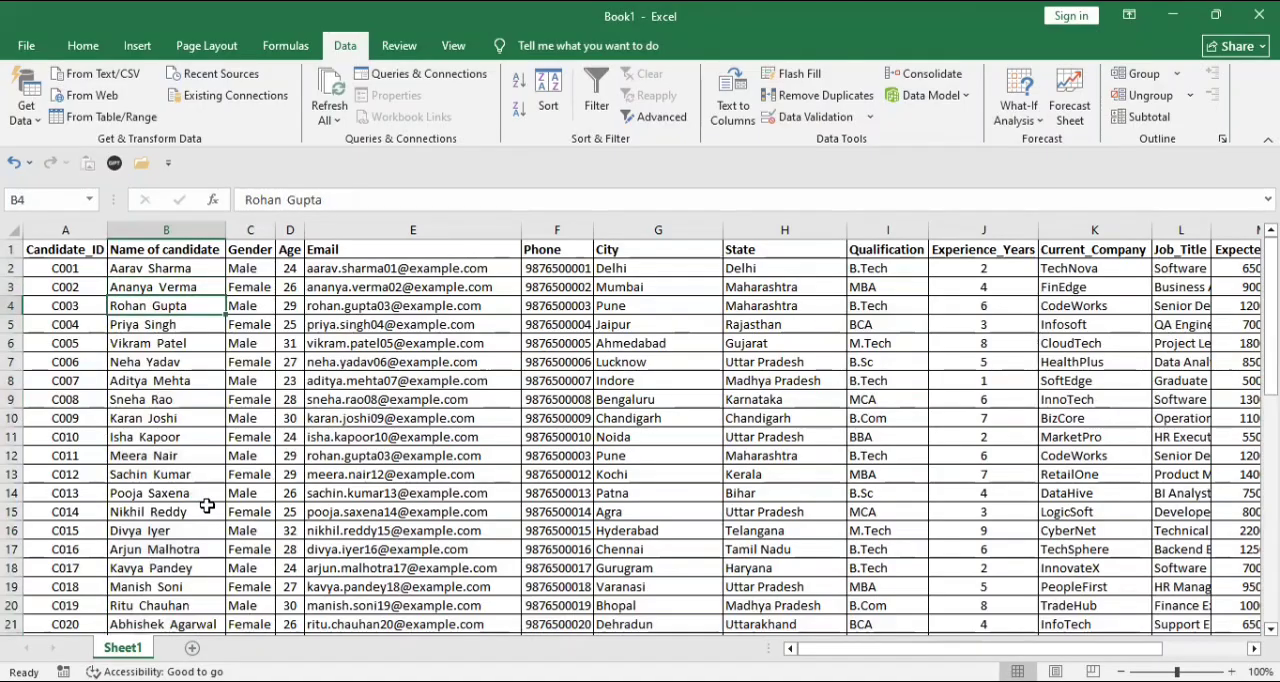
{"action": "key", "text": "Down"}
{"action": "key", "text": "Down"}
{"action": "key", "text": "Down"}
{"action": "key", "text": "Down"}
{"action": "key", "text": "Down"}
{"action": "key", "text": "Down"}
{"action": "key", "text": "Down"}
{"action": "key", "text": "Down"}
{"action": "key", "text": "Down"}
{"action": "key", "text": "Down"}
{"action": "key", "text": "Down"}
{"action": "key", "text": "Down"}
{"action": "key", "text": "Down"}
{"action": "key", "text": "Down"}
{"action": "key", "text": "Down"}
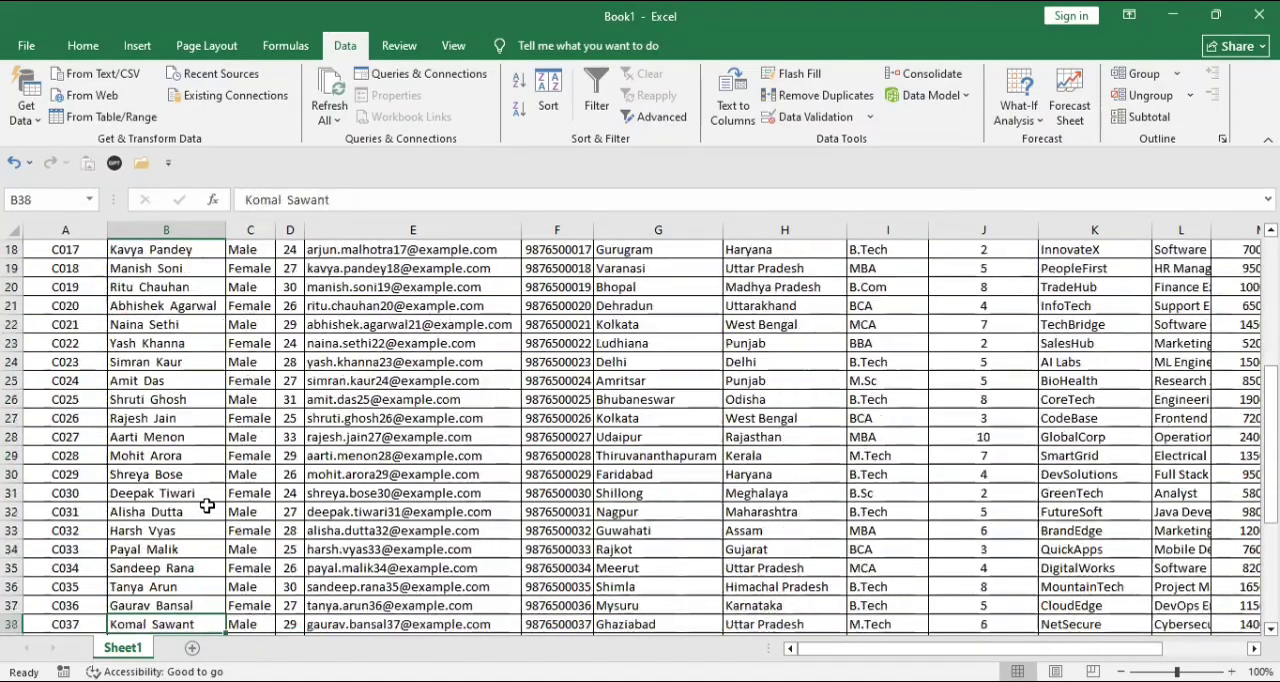
{"action": "key", "text": "Down"}
{"action": "key", "text": "Down"}
{"action": "key", "text": "Down"}
{"action": "key", "text": "Down"}
{"action": "key", "text": "Down"}
{"action": "key", "text": "Down"}
{"action": "key", "text": "Down"}
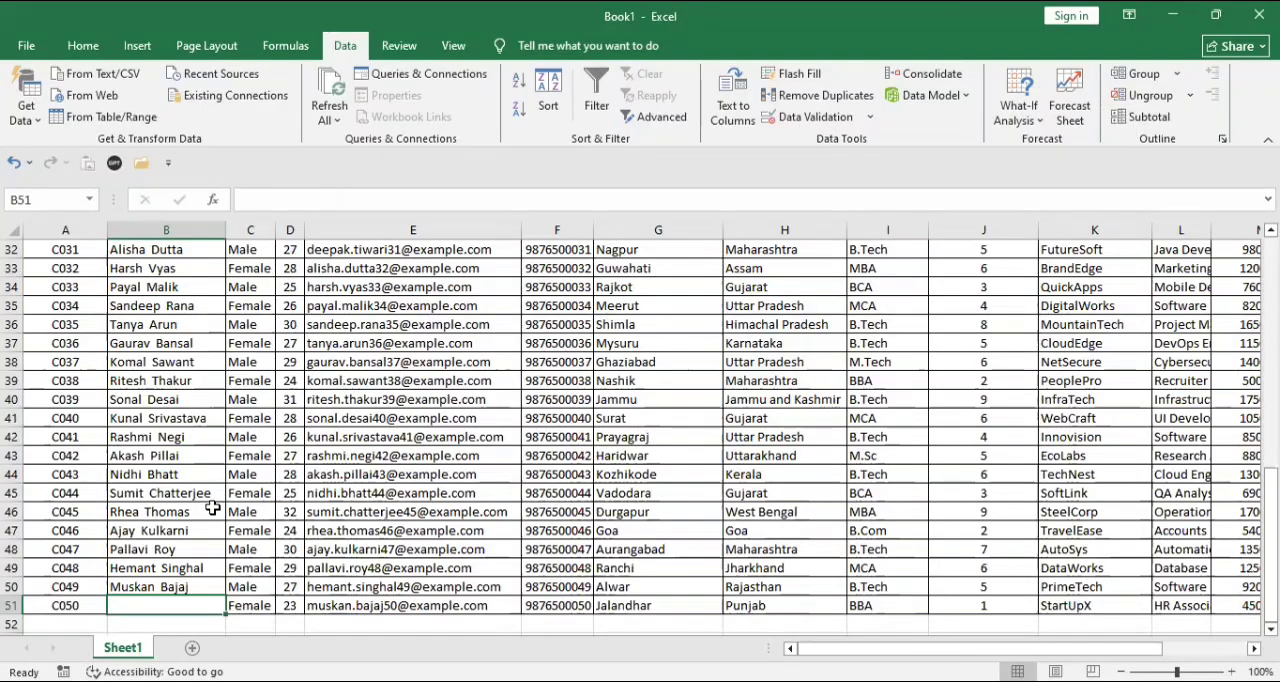
{"action": "key", "text": "Up"}
{"action": "key", "text": "Up"}
{"action": "key", "text": "Up"}
{"action": "key", "text": "Up"}
{"action": "key", "text": "Up"}
{"action": "key", "text": "Up"}
{"action": "key", "text": "Up"}
{"action": "key", "text": "Up"}
{"action": "key", "text": "Up"}
{"action": "key", "text": "Up"}
{"action": "key", "text": "Up"}
{"action": "key", "text": "Up"}
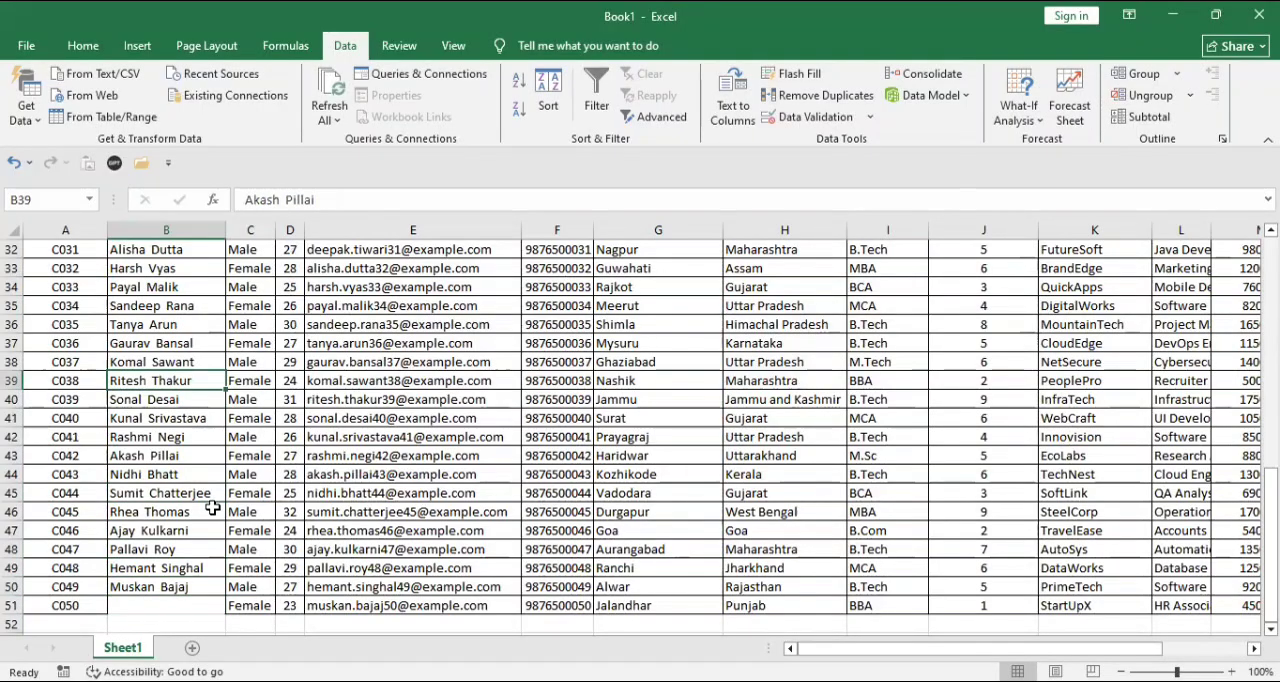
{"action": "key", "text": "Up"}
{"action": "key", "text": "Up"}
{"action": "key", "text": "Up"}
{"action": "key", "text": "Up"}
{"action": "key", "text": "Up"}
{"action": "key", "text": "Up"}
{"action": "key", "text": "Up"}
{"action": "key", "text": "Up"}
{"action": "key", "text": "Up"}
{"action": "key", "text": "Up"}
{"action": "key", "text": "Up"}
{"action": "key", "text": "Up"}
{"action": "key", "text": "Up"}
{"action": "key", "text": "Up"}
{"action": "key", "text": "Up"}
{"action": "key", "text": "Up"}
{"action": "key", "text": "Up"}
{"action": "key", "text": "Up"}
{"action": "key", "text": "Up"}
{"action": "key", "text": "Up"}
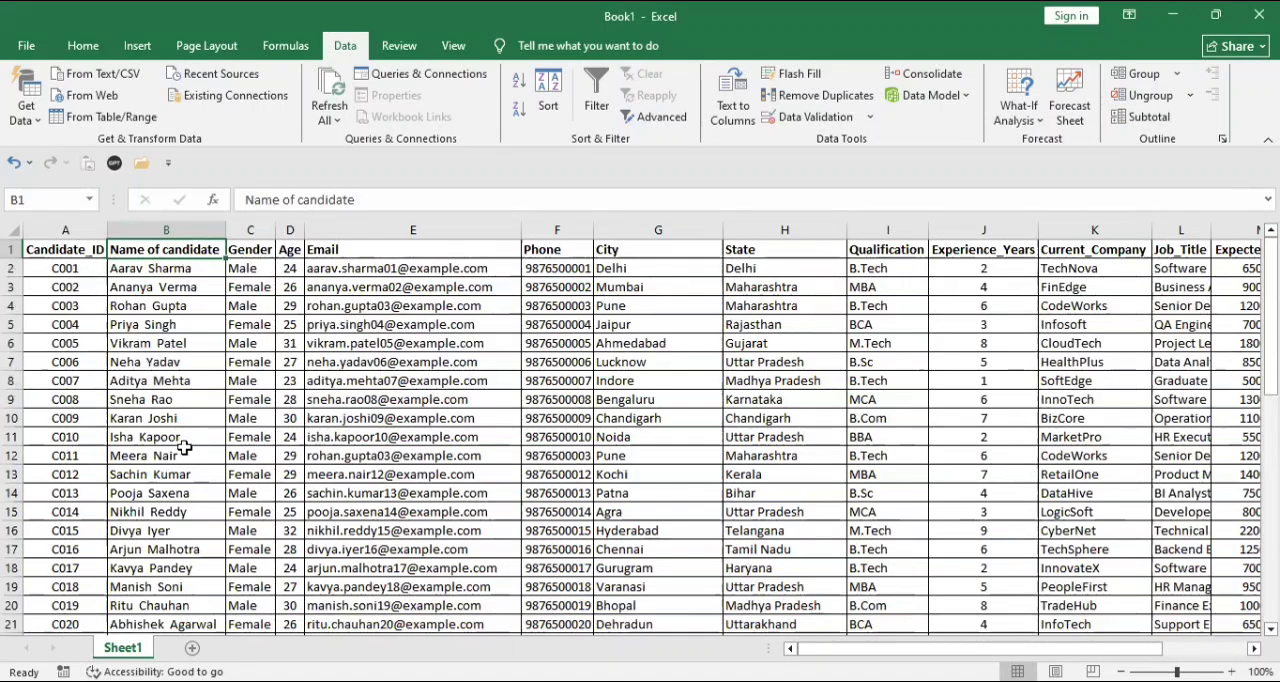
{"action": "left_click", "coordinate": [168, 515]}
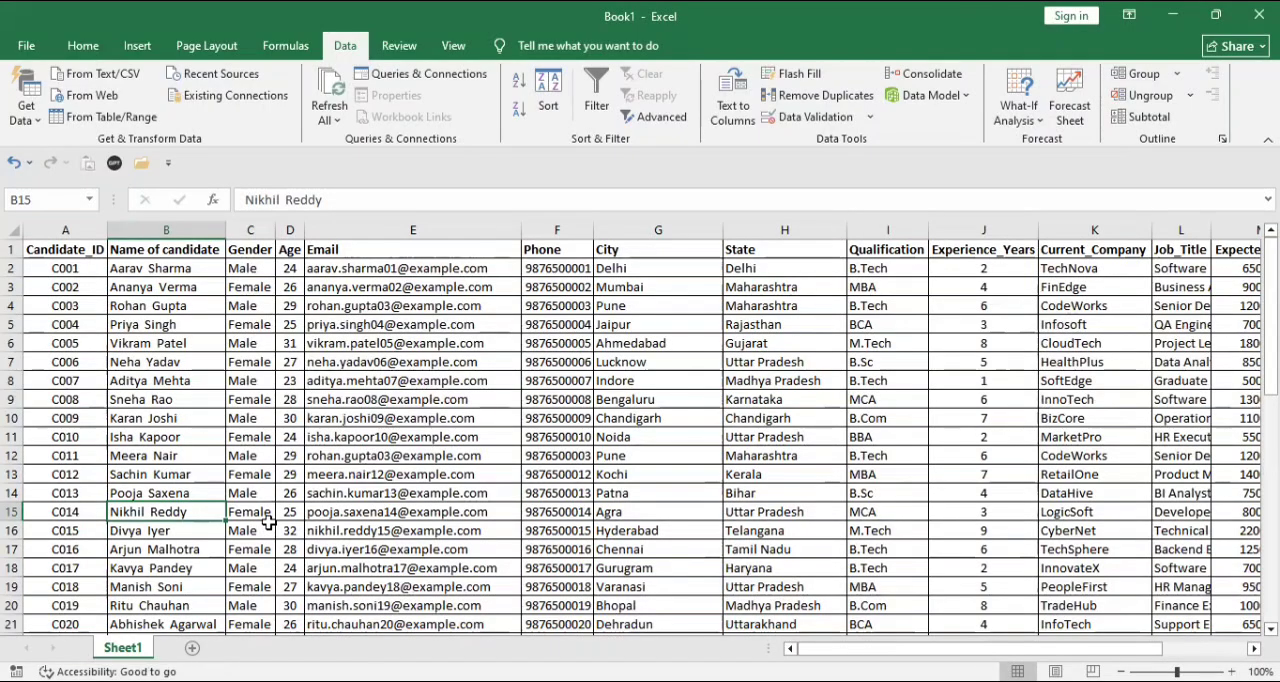
- Undo the column-only removal and remove duplicates with the selection expanded to the whole table, comparing only Name of candidate
{"action": "key", "text": "ctrl+e"}
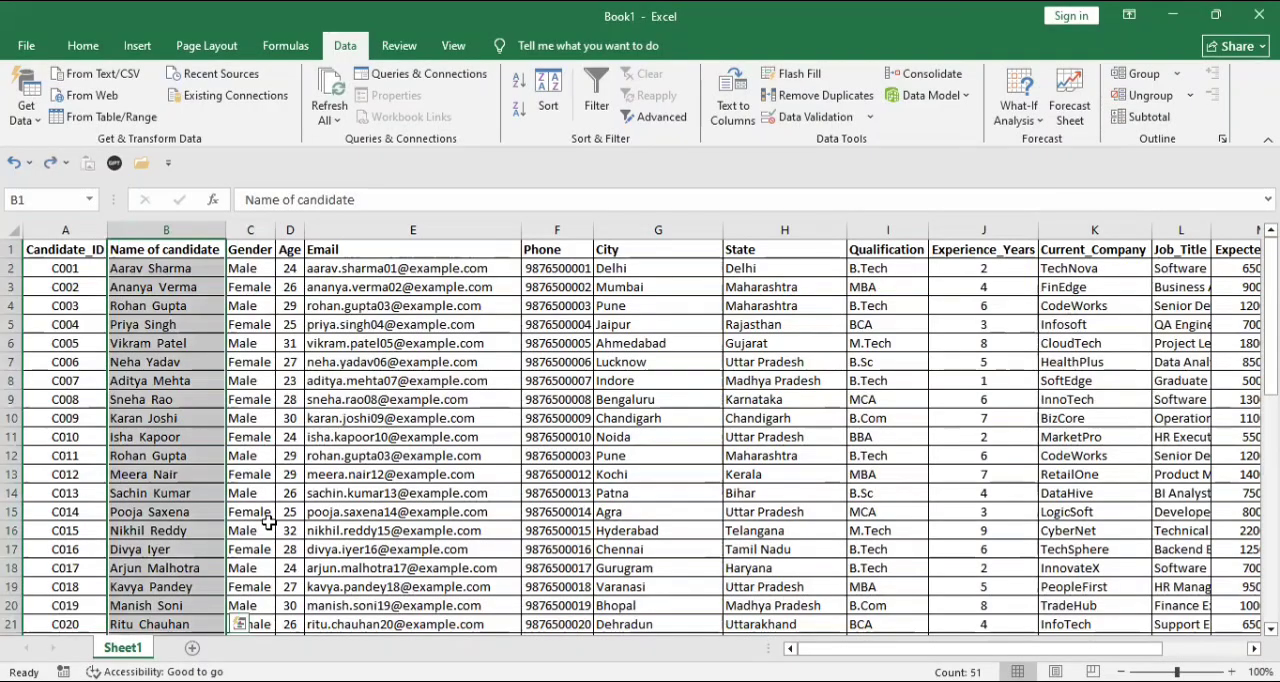
{"action": "left_click", "coordinate": [816, 96]}
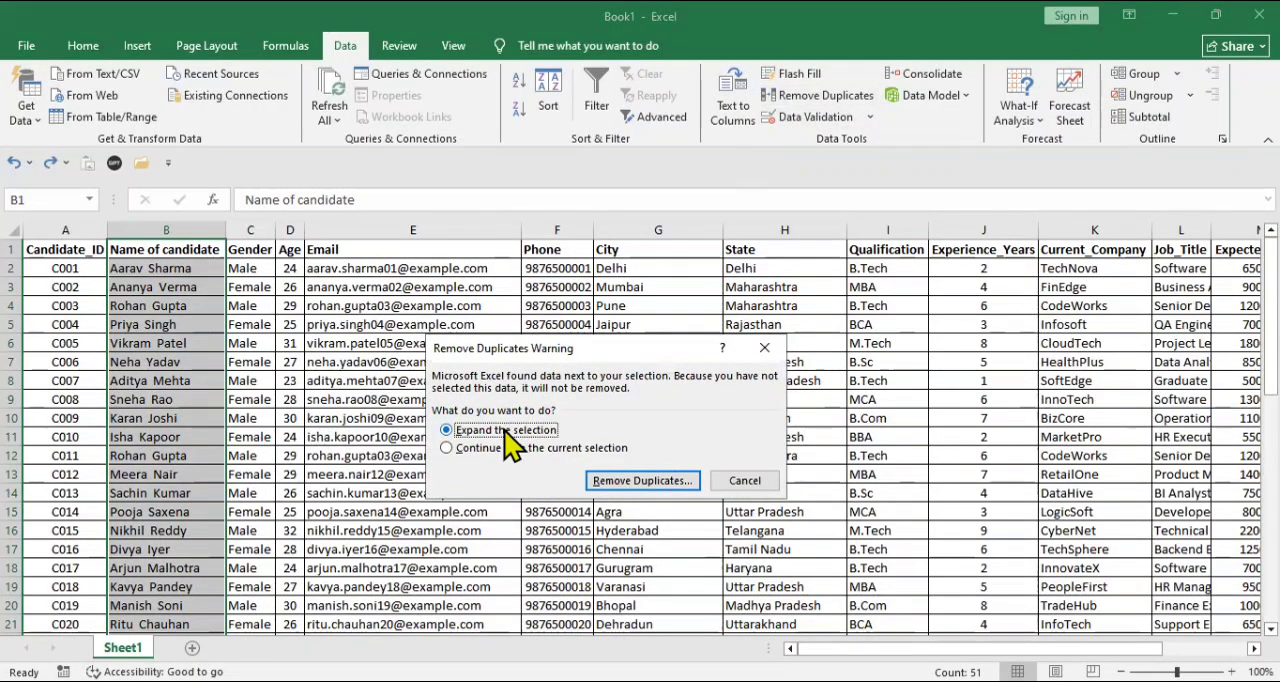
{"action": "left_click", "coordinate": [640, 484]}
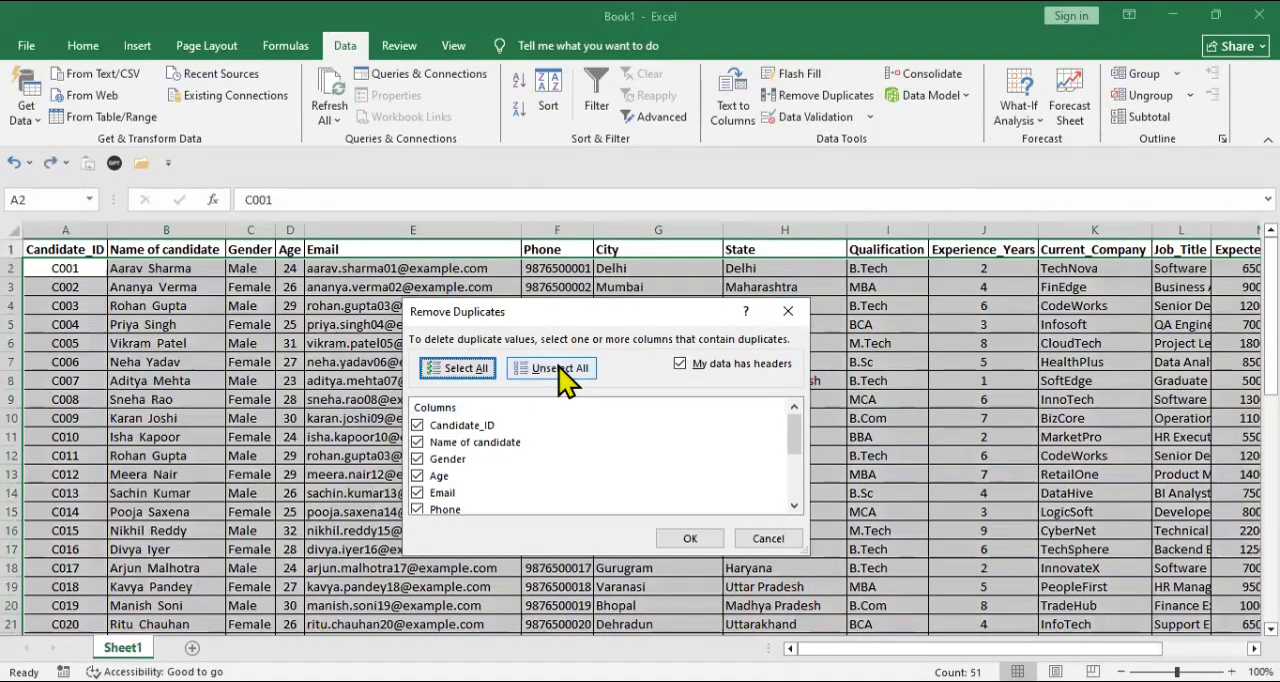
{"action": "left_click", "coordinate": [556, 369]}
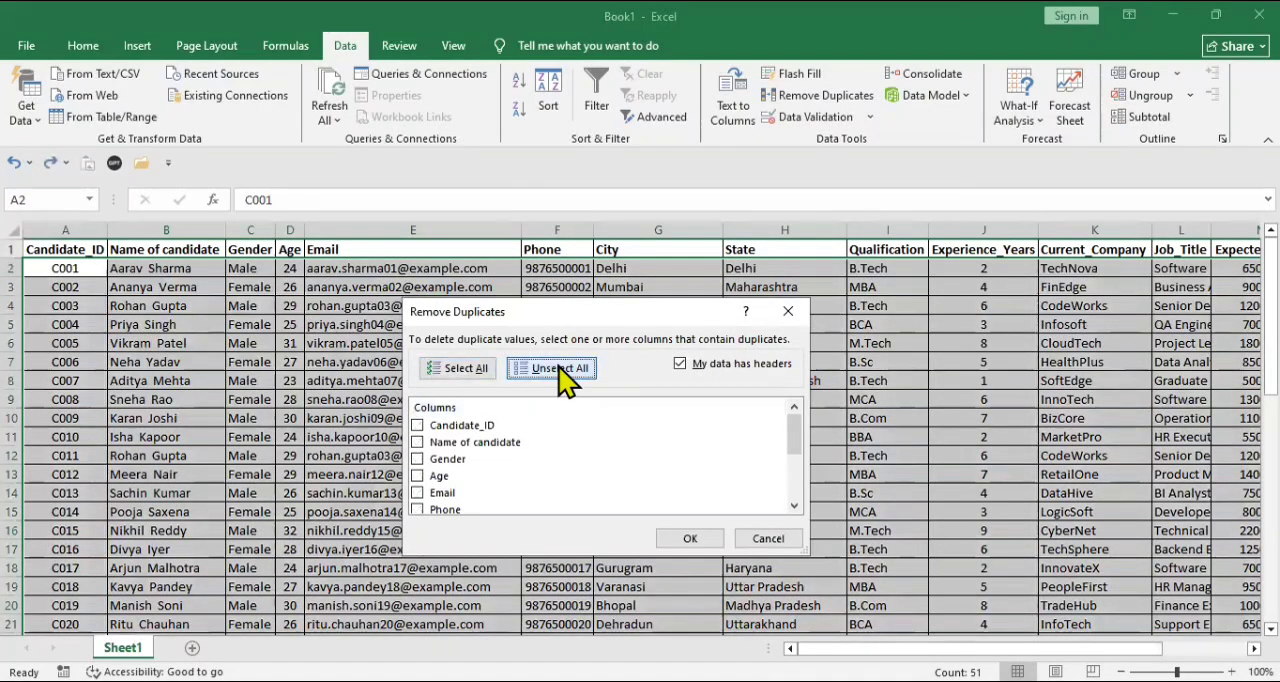
{"action": "left_click", "coordinate": [460, 444]}
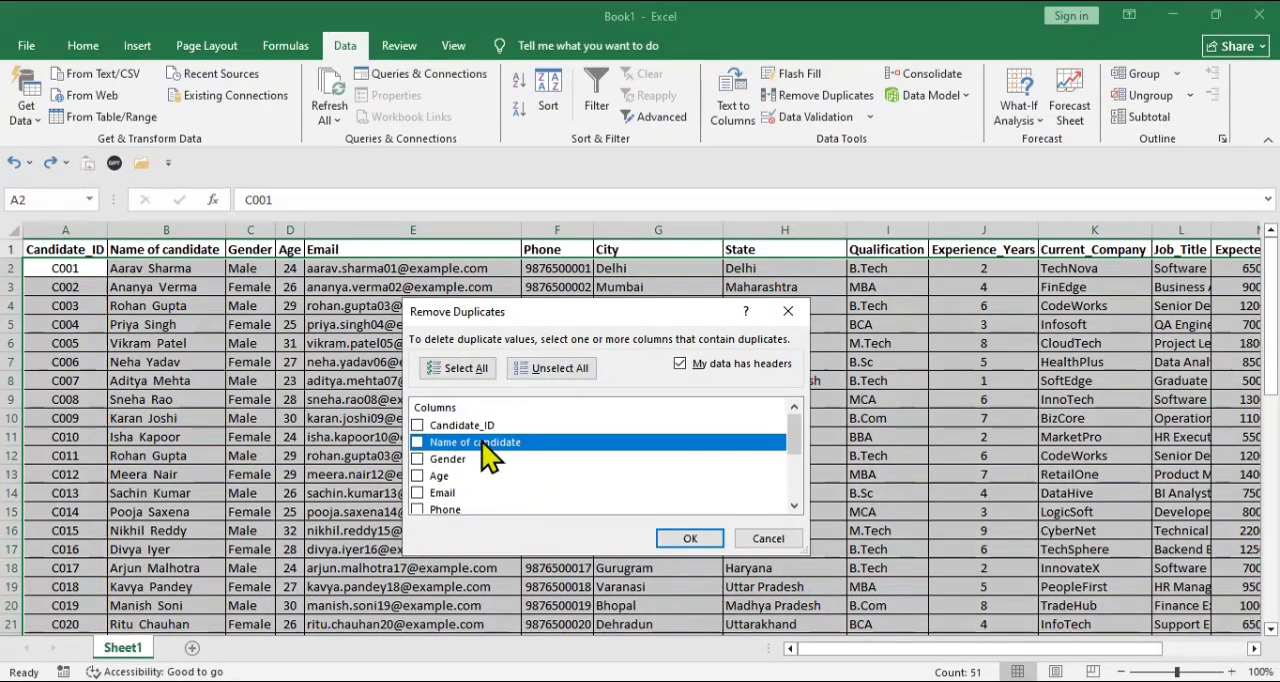
{"action": "left_click", "coordinate": [488, 452]}
{"action": "left_click", "coordinate": [697, 549]}
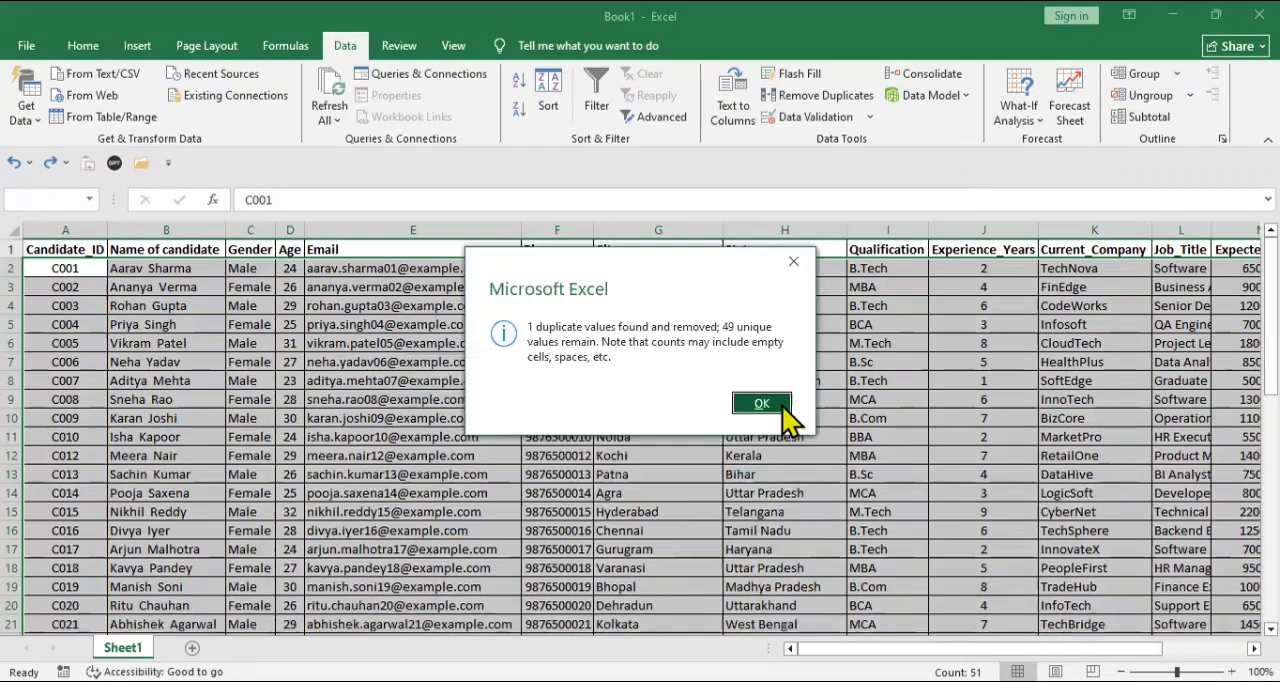
{"action": "left_click", "coordinate": [779, 400]}
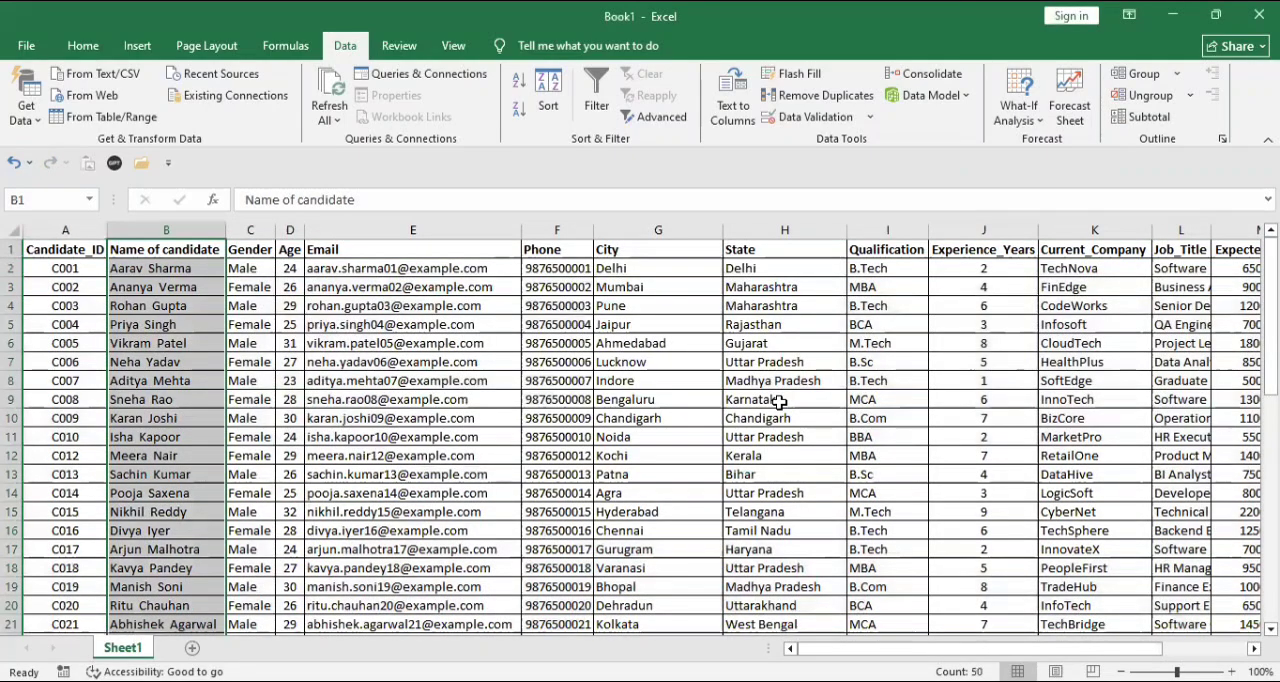